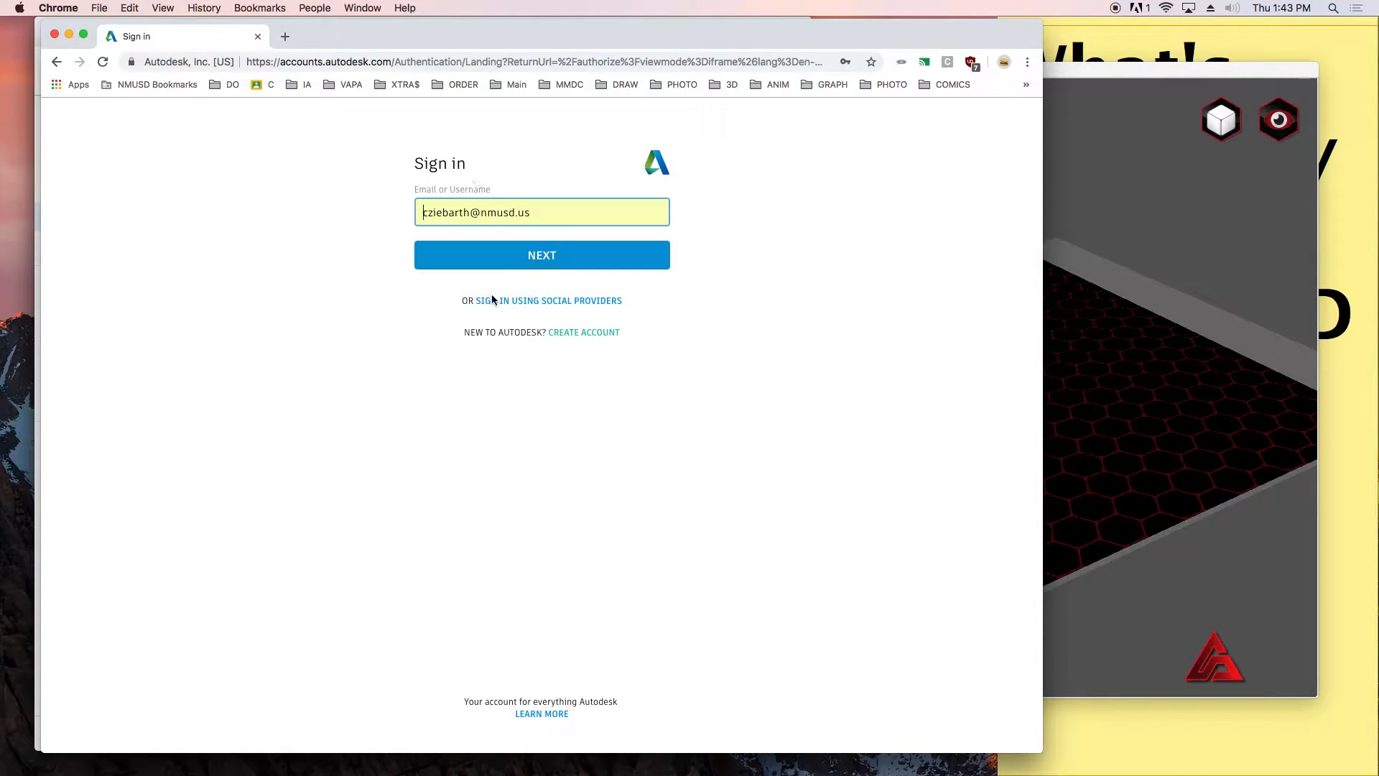
- Sign in to the Autodesk account and open the Fabulous Jofo-Snicket design in the Tinkercad editor
left_click(548, 304)
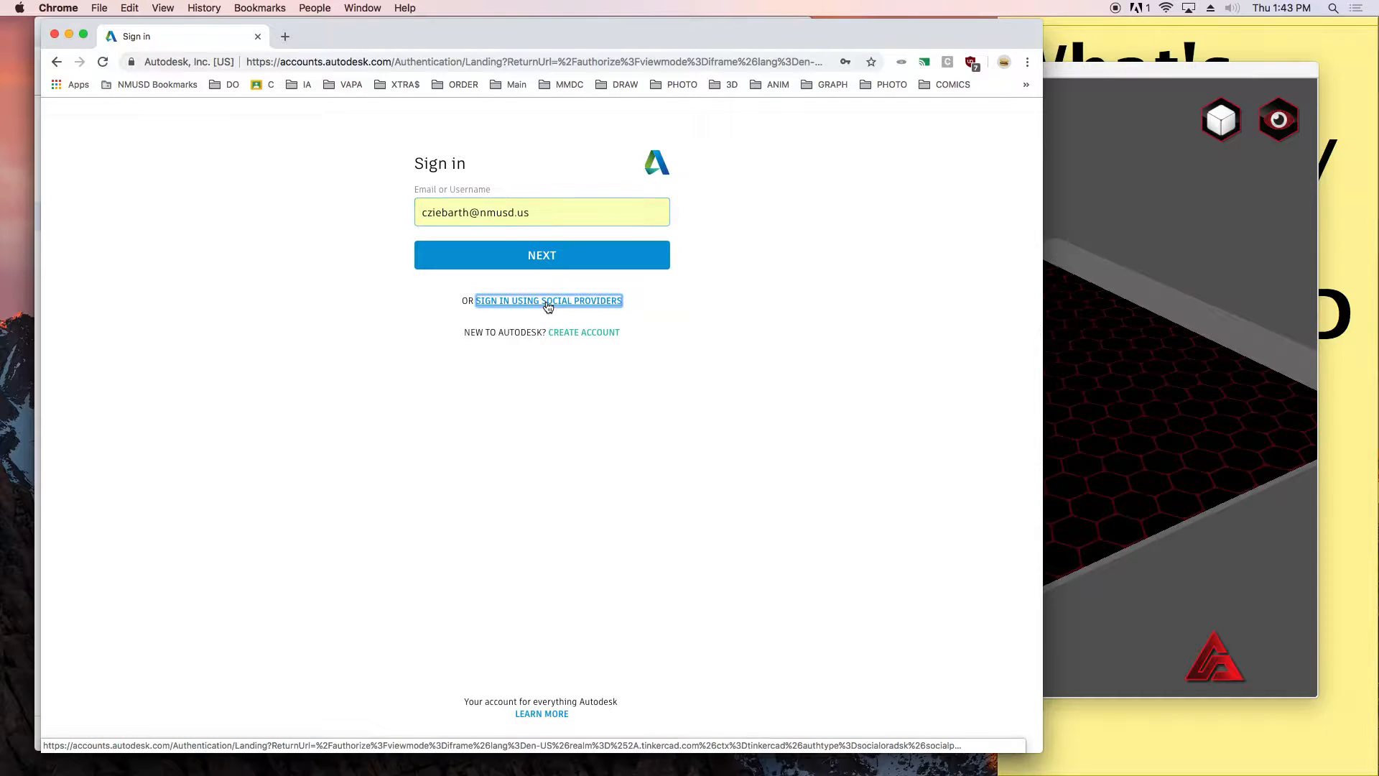
left_click(551, 257)
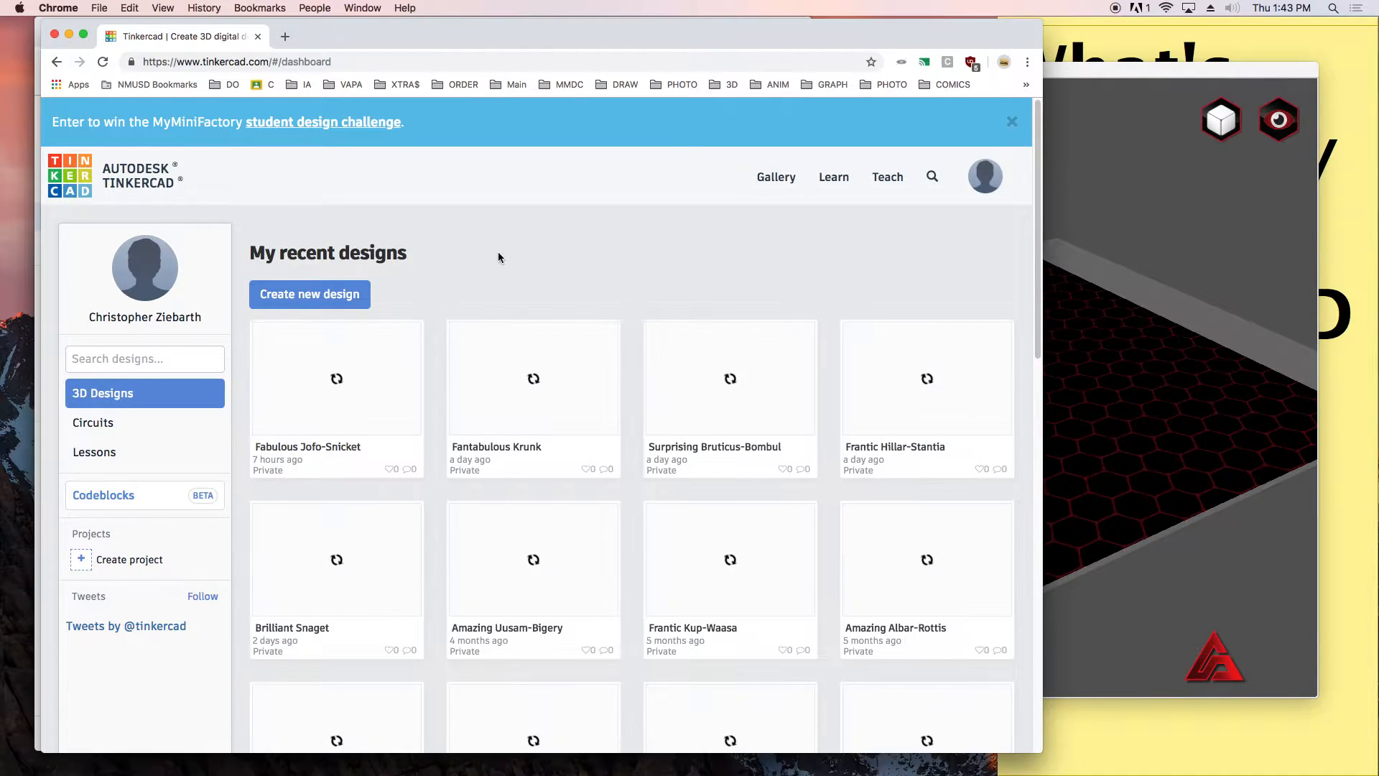
left_click(365, 372)
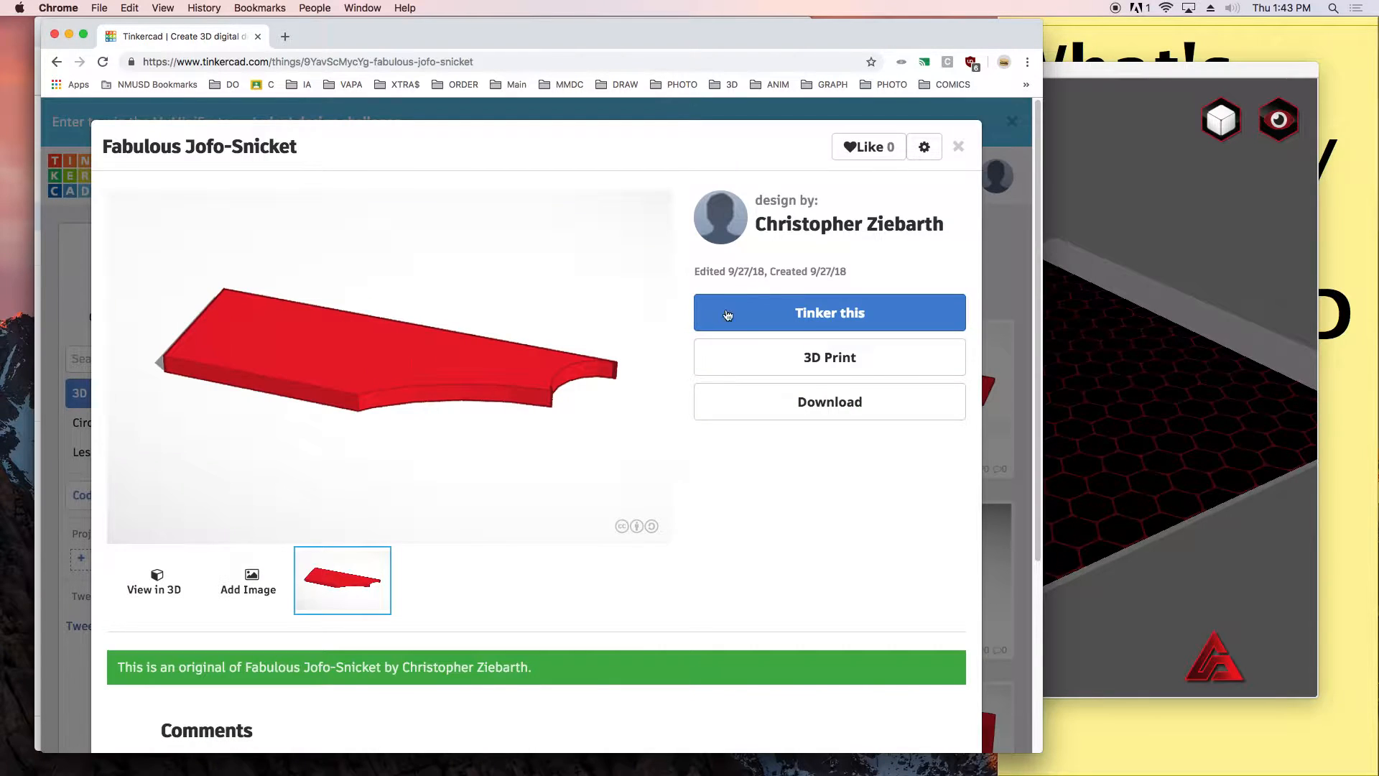
left_click(722, 315)
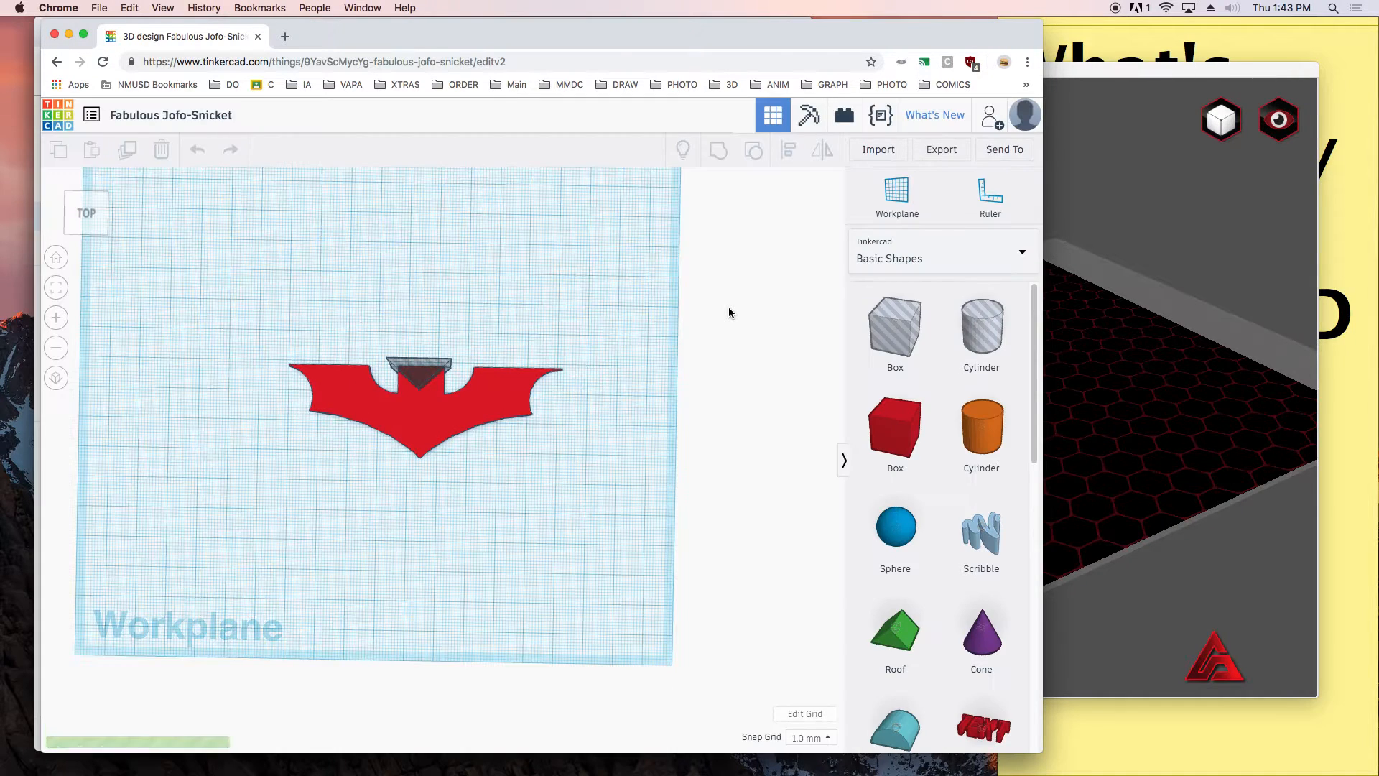
- Group the red bat shape with the hole at its head so the notch between the ears is cut out
left_click_drag(391, 307, 523, 439)
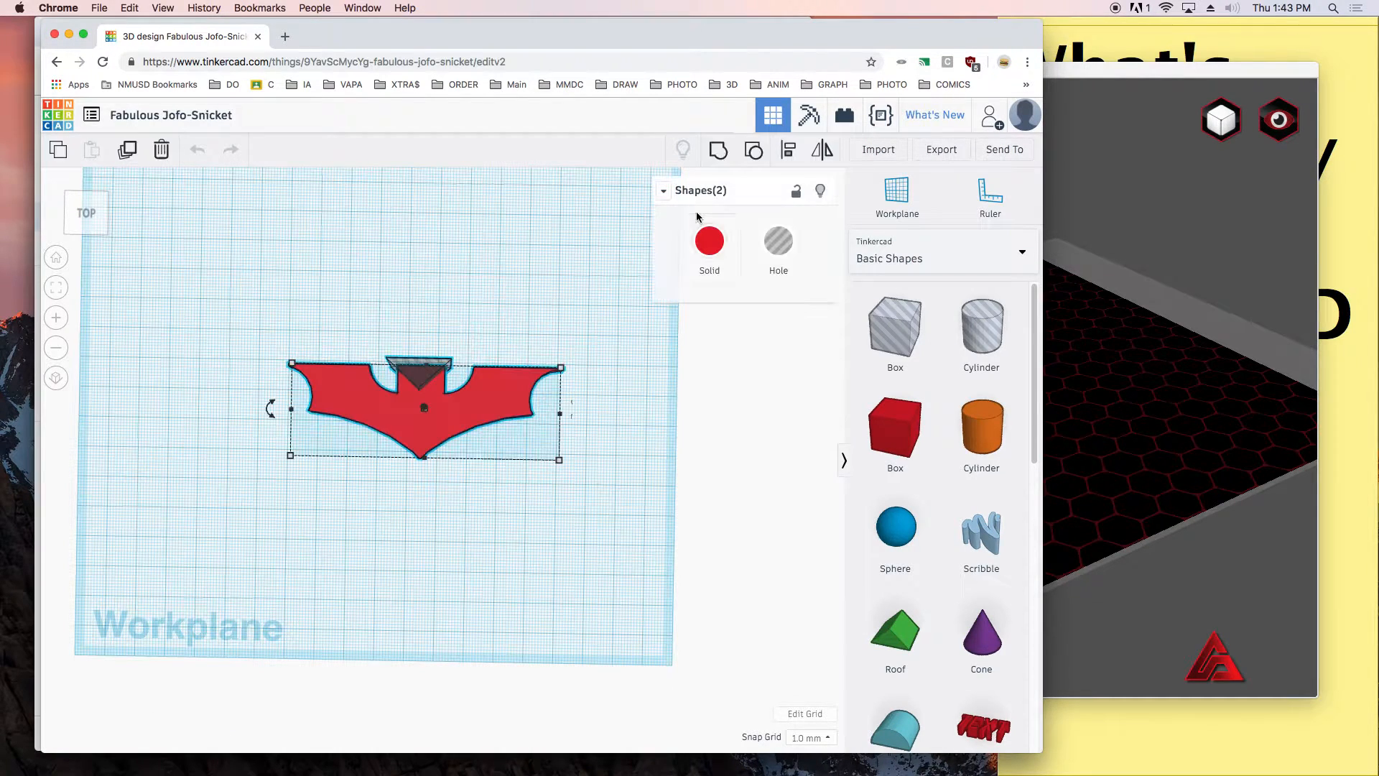
left_click(719, 149)
left_click(619, 200)
left_click(491, 268)
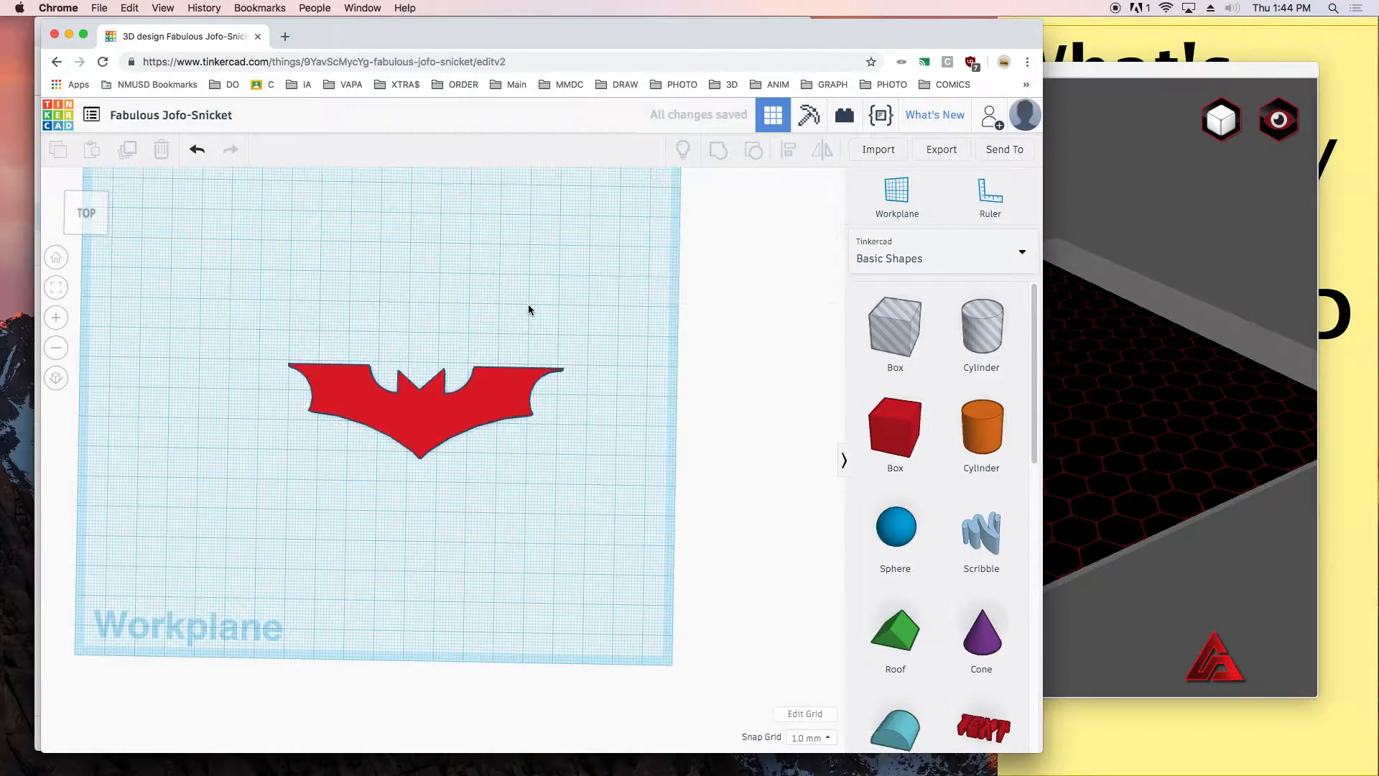
mouse_move(535, 301)
right_mouse_down()
mouse_move(511, 286)
mouse_move(464, 207)
mouse_move(543, 210)
mouse_move(565, 254)
mouse_move(542, 295)
right_mouse_up()
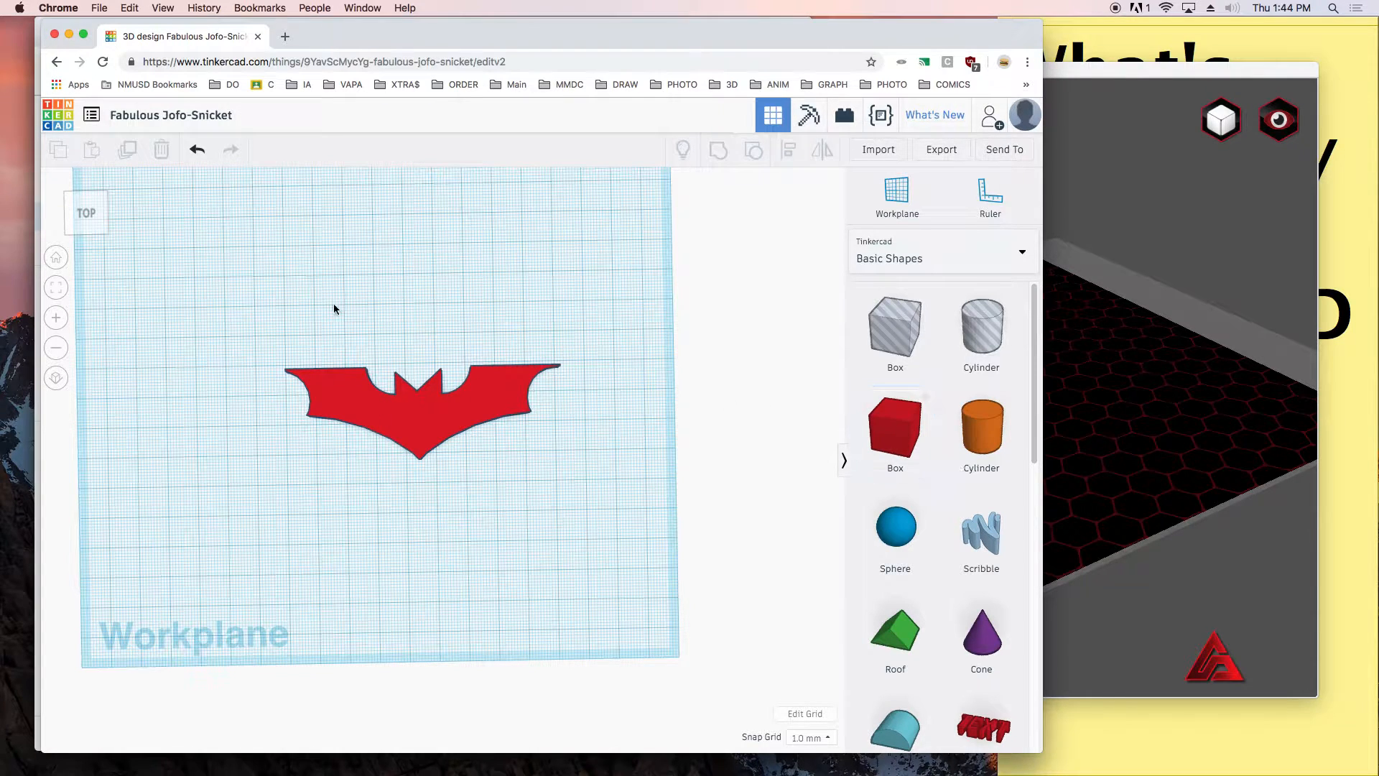
- Ungroup the bat shape repeatedly down to its red box and individual hole shapes
left_click_drag(237, 311, 615, 568)
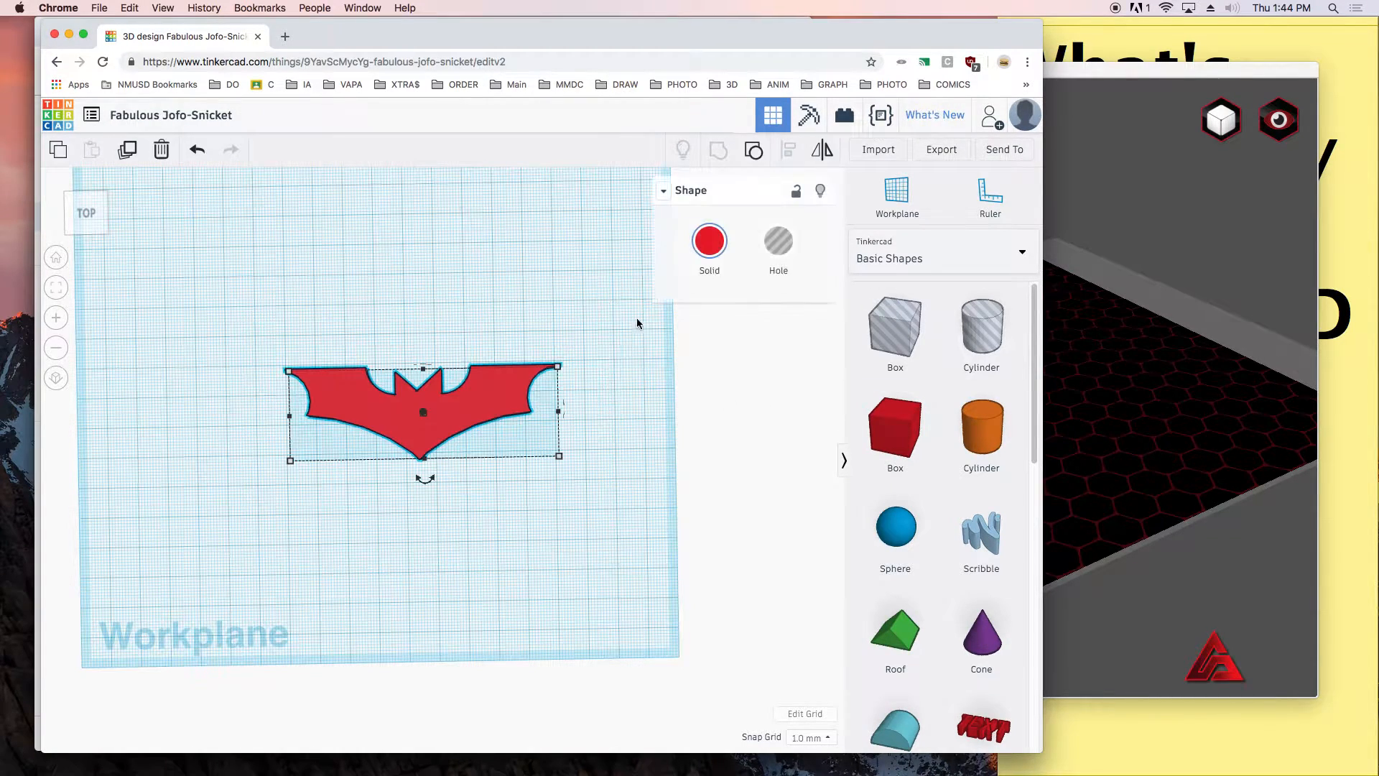
left_click(754, 149)
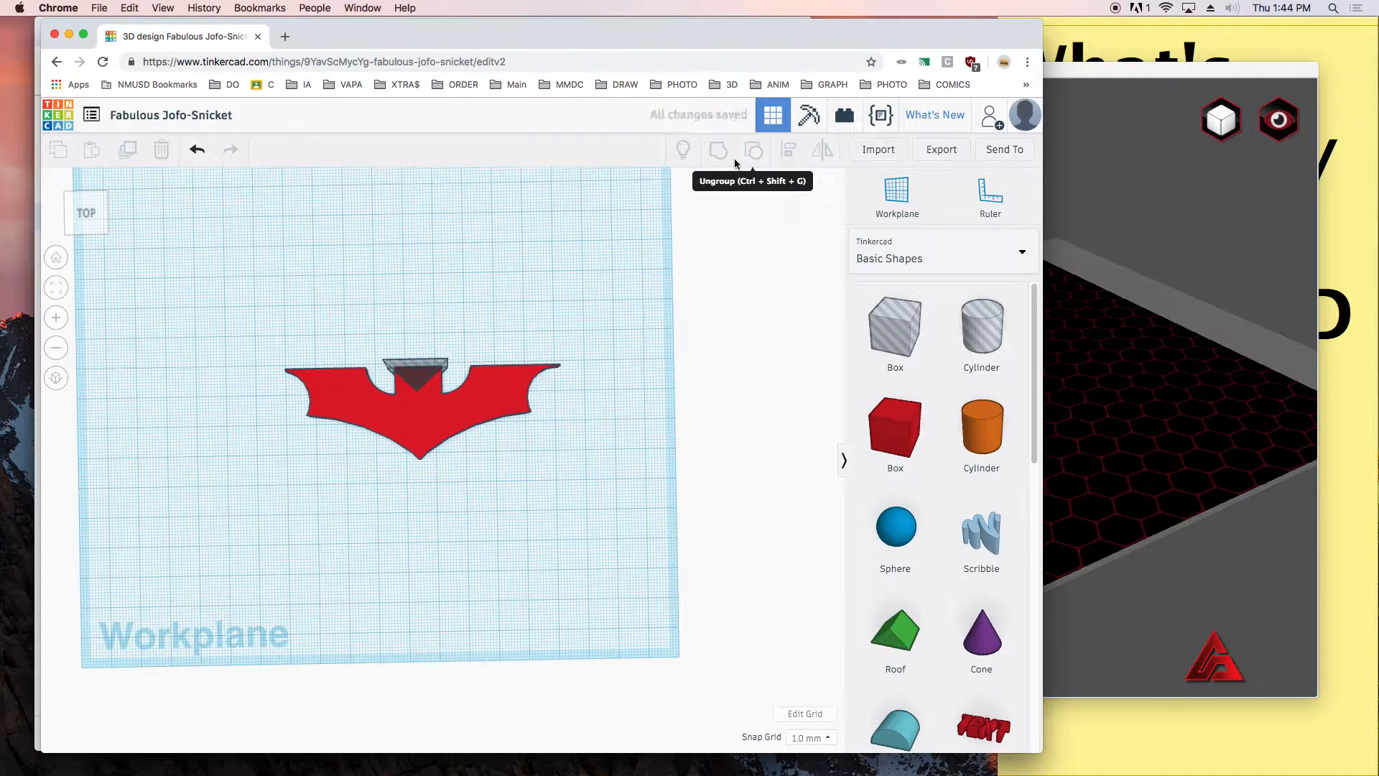
left_click(434, 412)
left_click(754, 151)
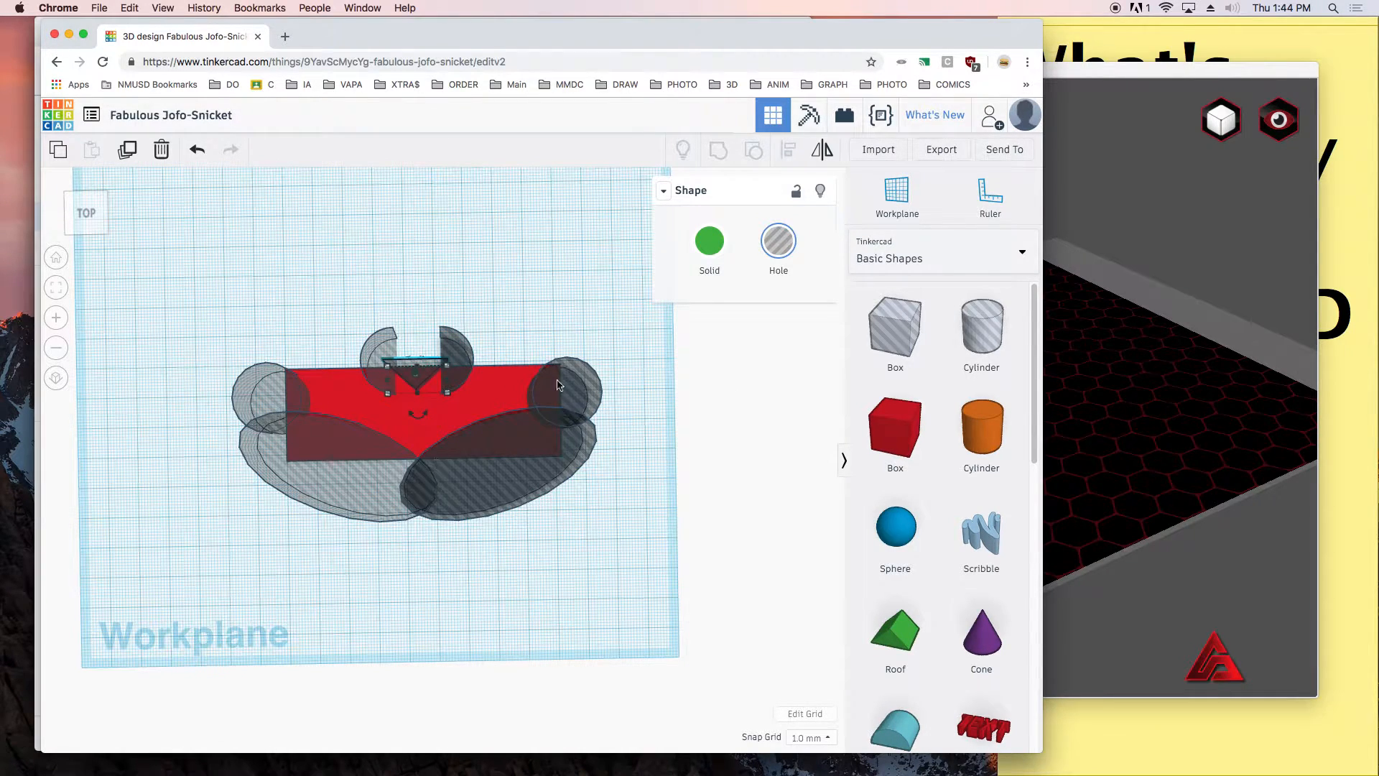
- Regroup the box and all hole shapes into the bat shape and delete it from the workplane
left_click_drag(261, 326, 635, 495)
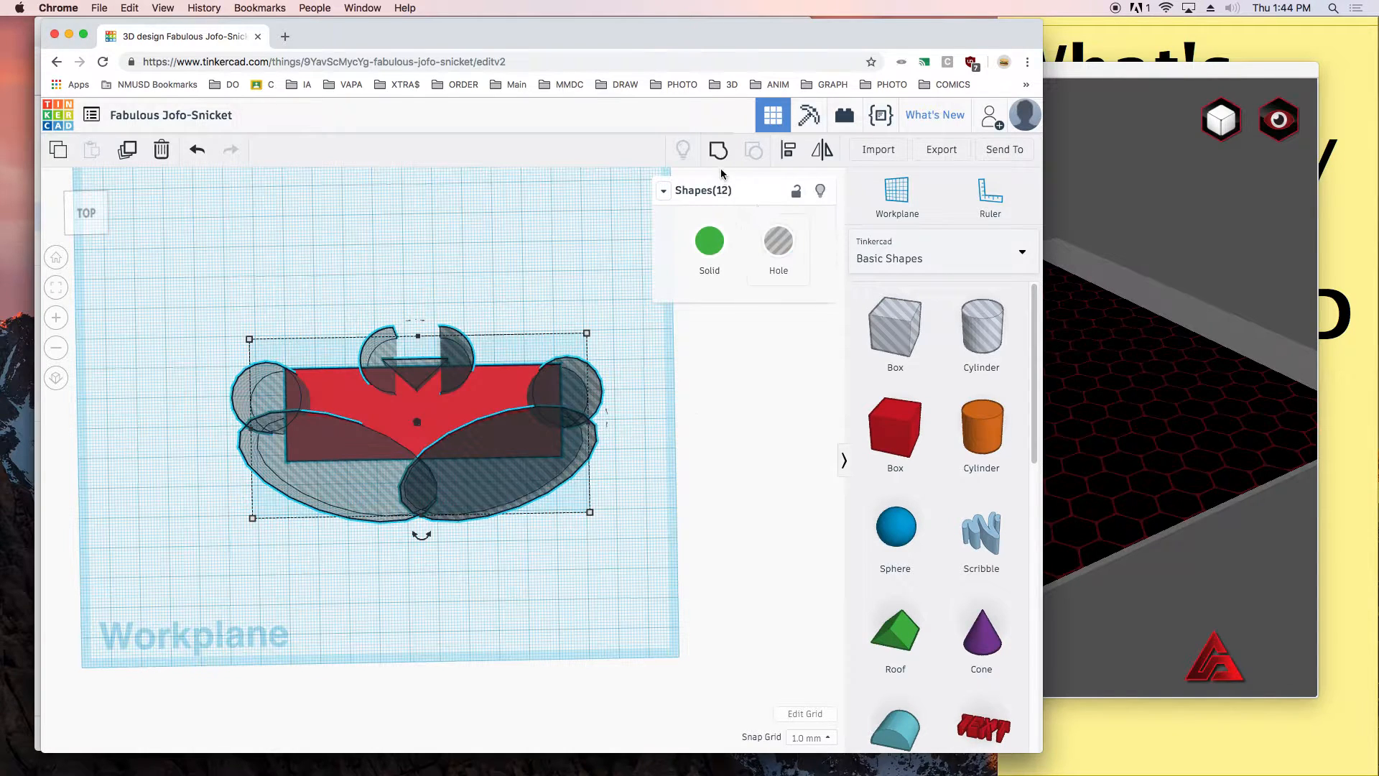
left_click(720, 153)
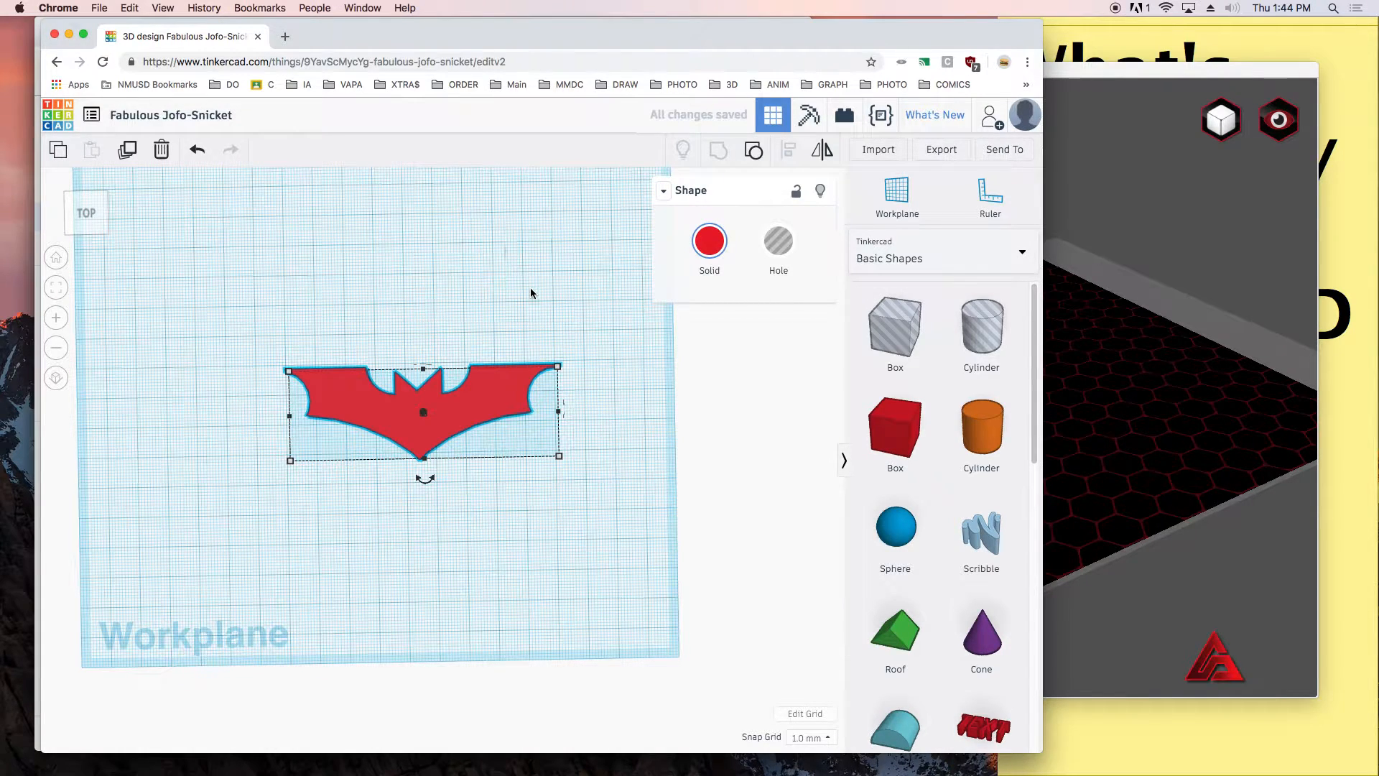
right_click_drag(545, 298, 485, 242)
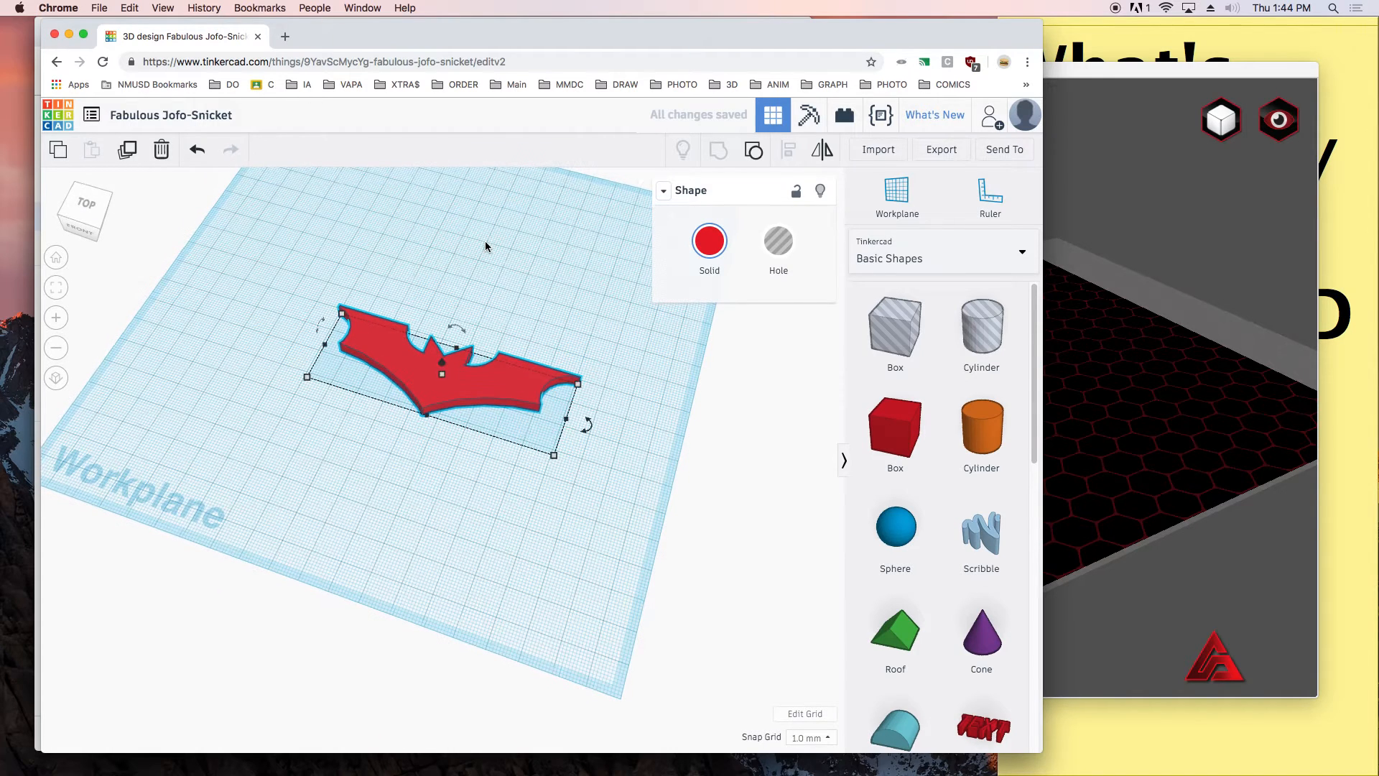
key("Delete")
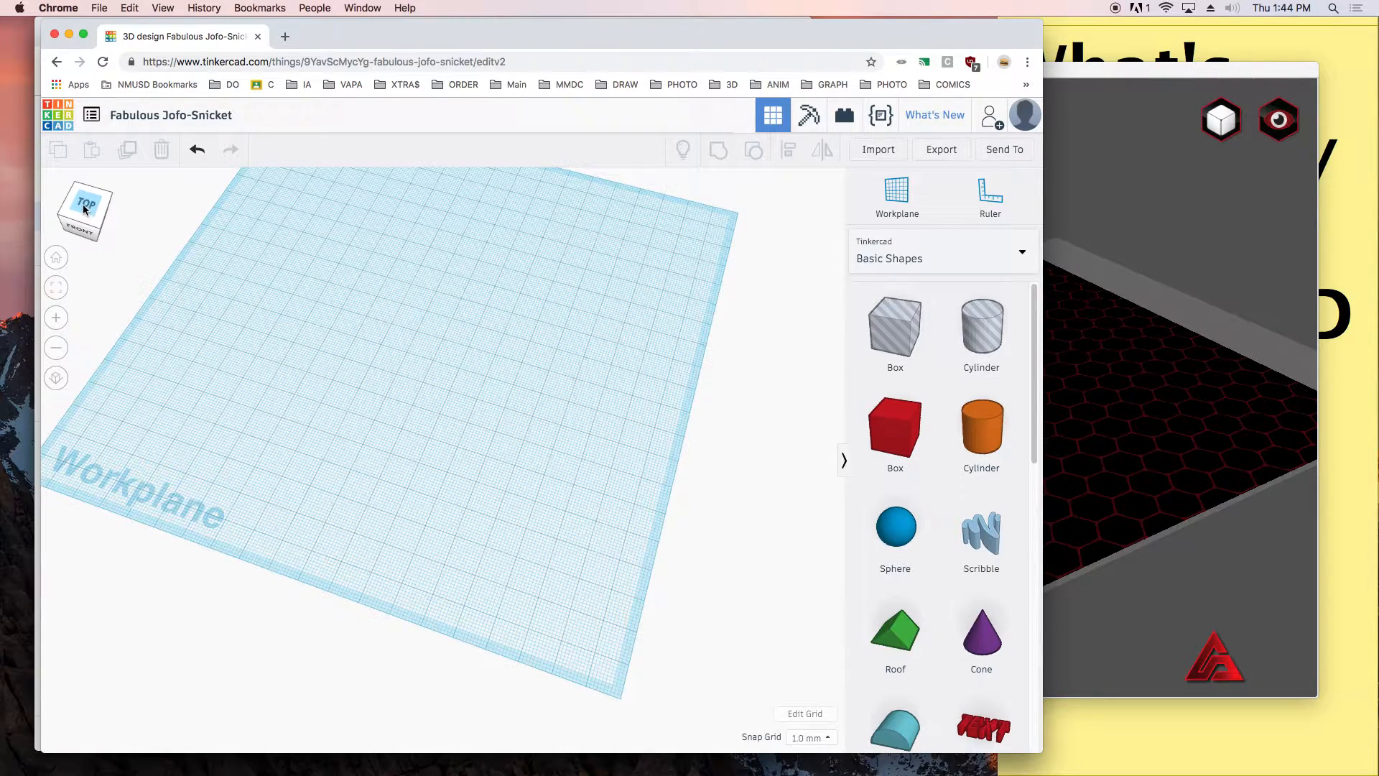
- Place a solid red box on the workplane and size its base to 90 by 30 mm
left_click_drag(886, 443, 548, 427)
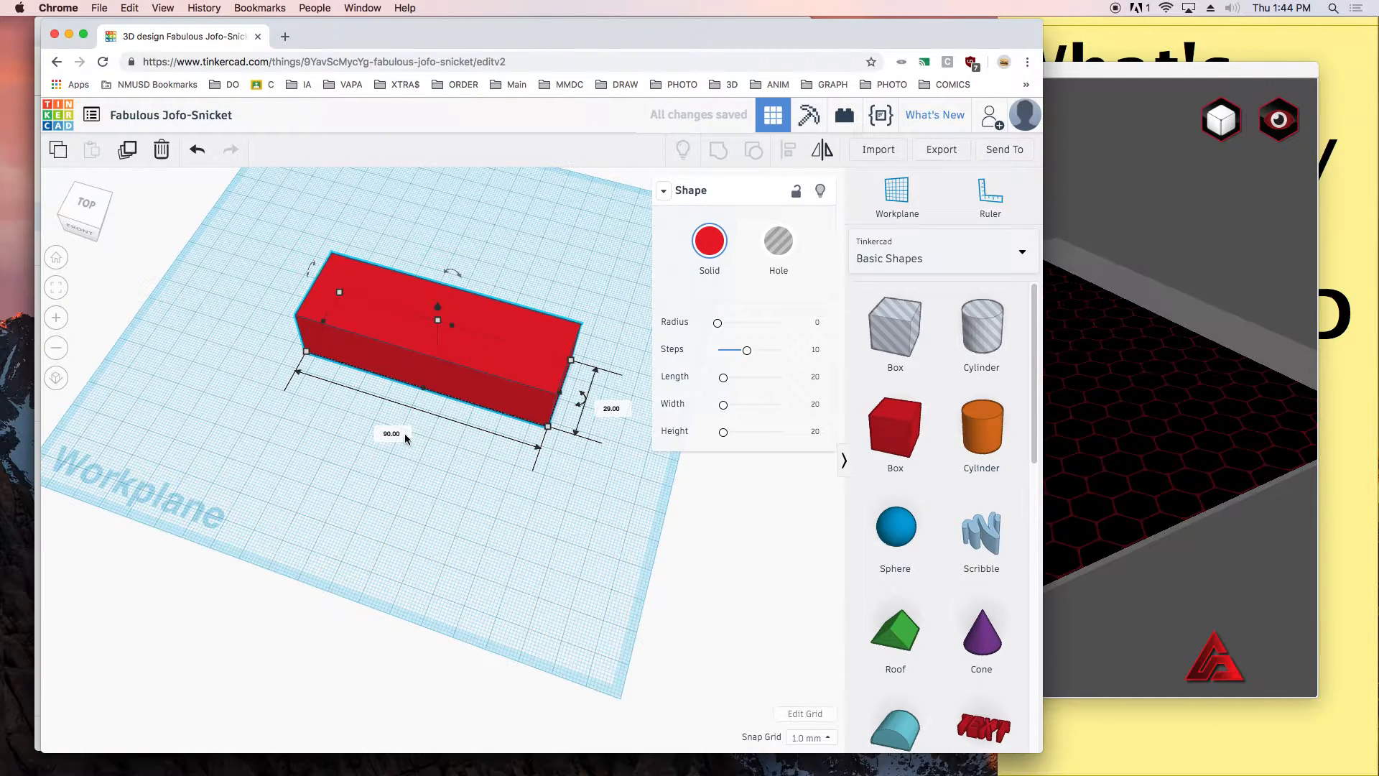
left_click(605, 408)
key("Return")
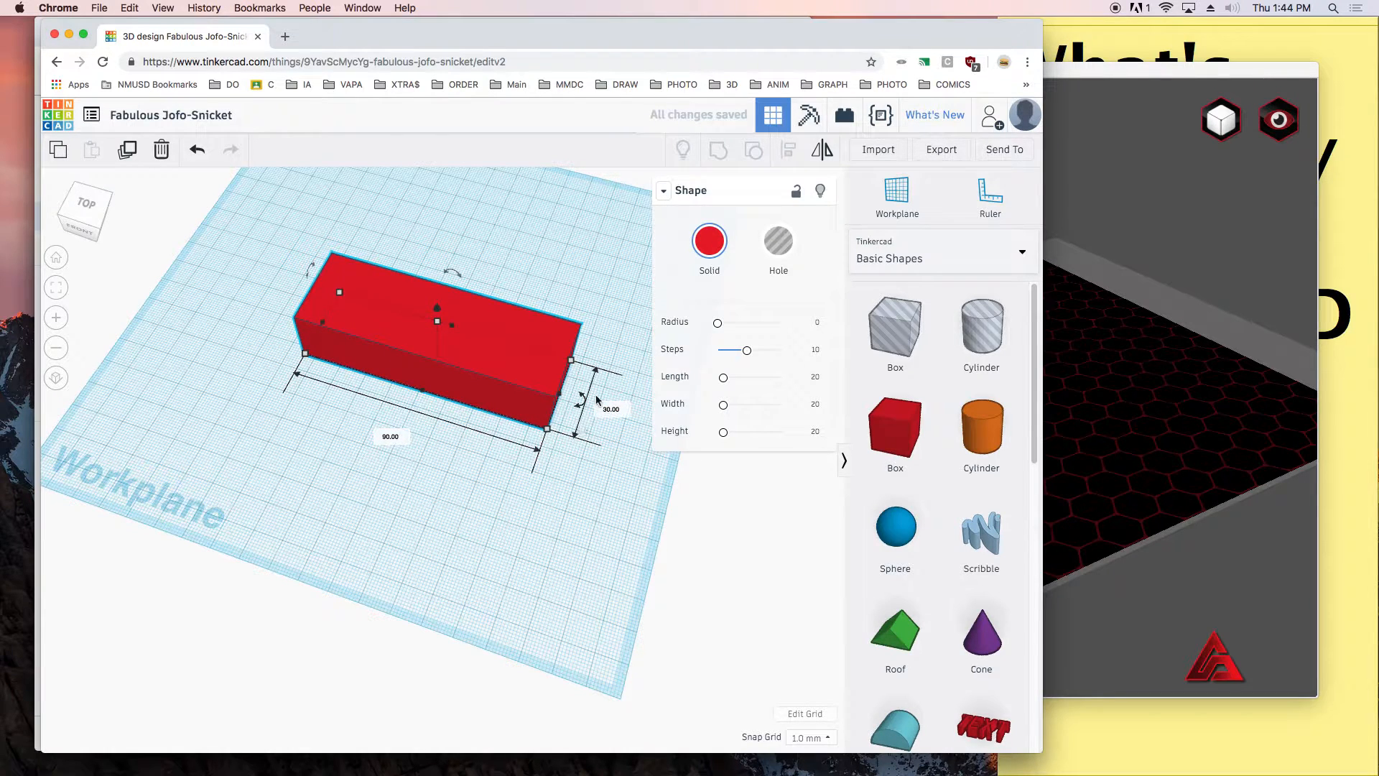
- Search Google Images for "batarang" in a new tab and open the Batarang Throwing Weapon picture as a reference
left_click_drag(596, 40, 555, 38)
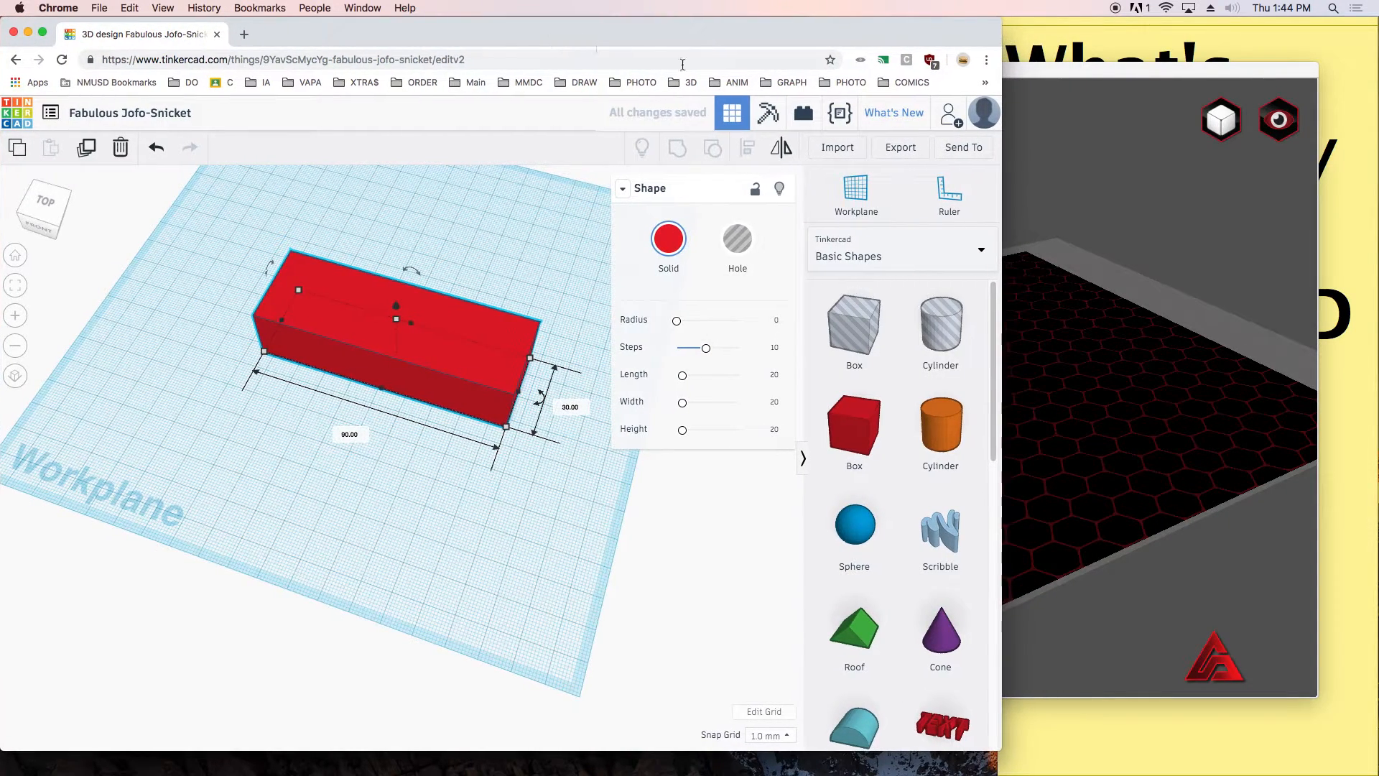
left_click_drag(999, 145, 916, 149)
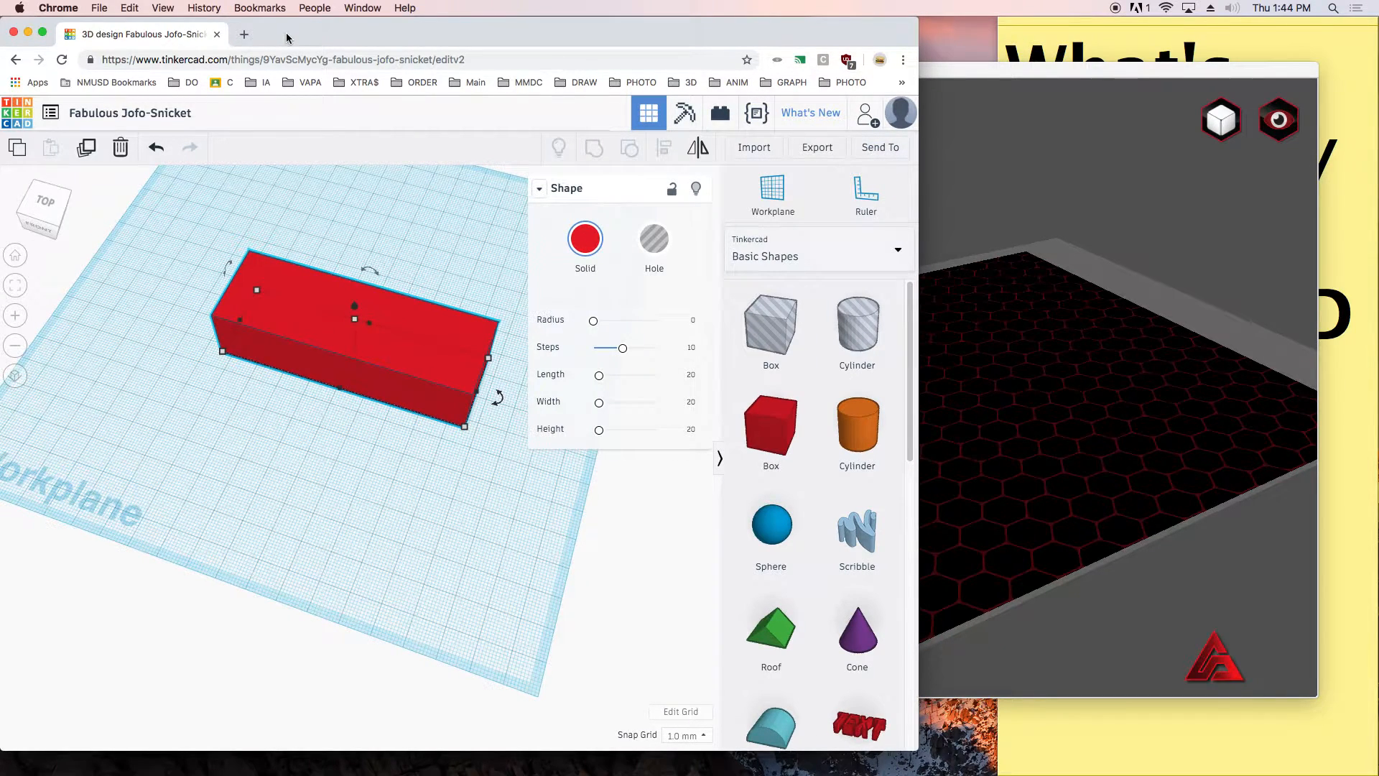
left_click(245, 35)
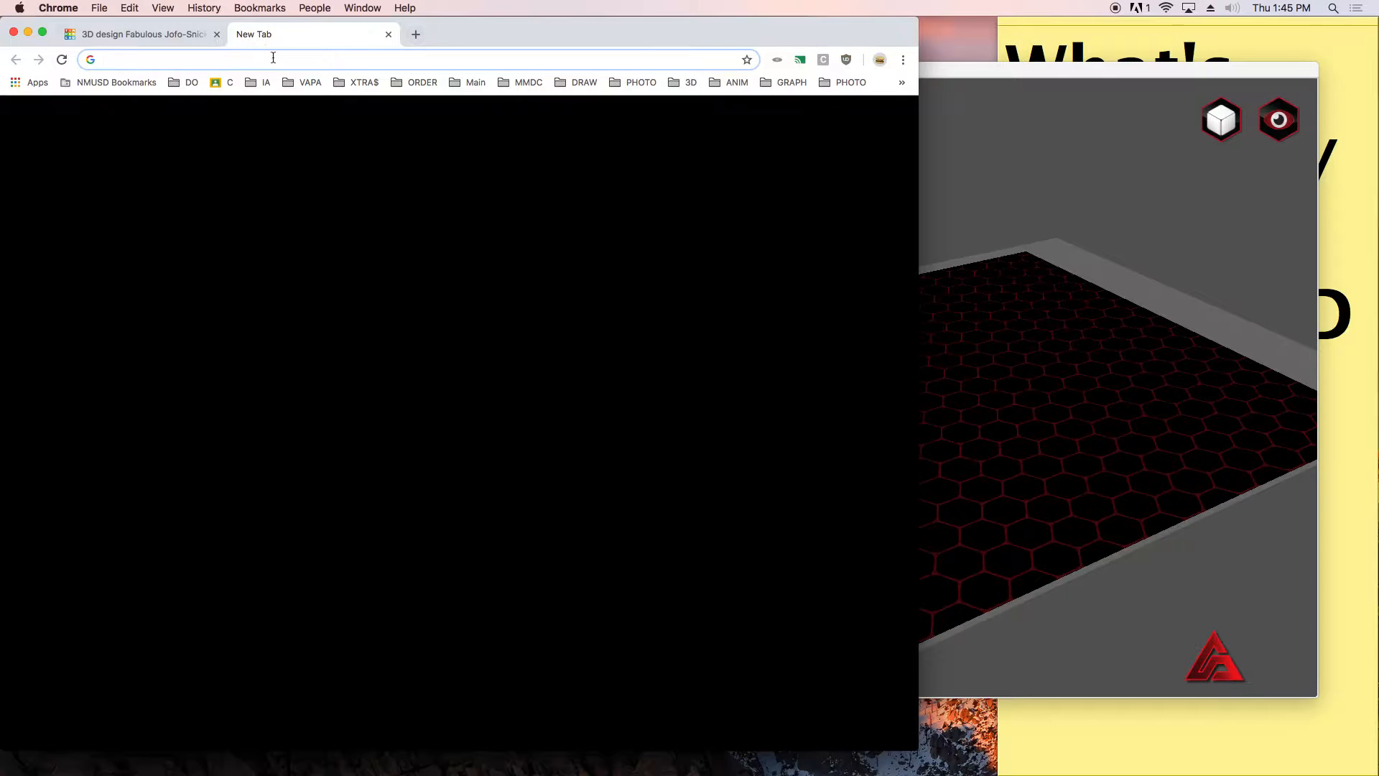
type("batarange")
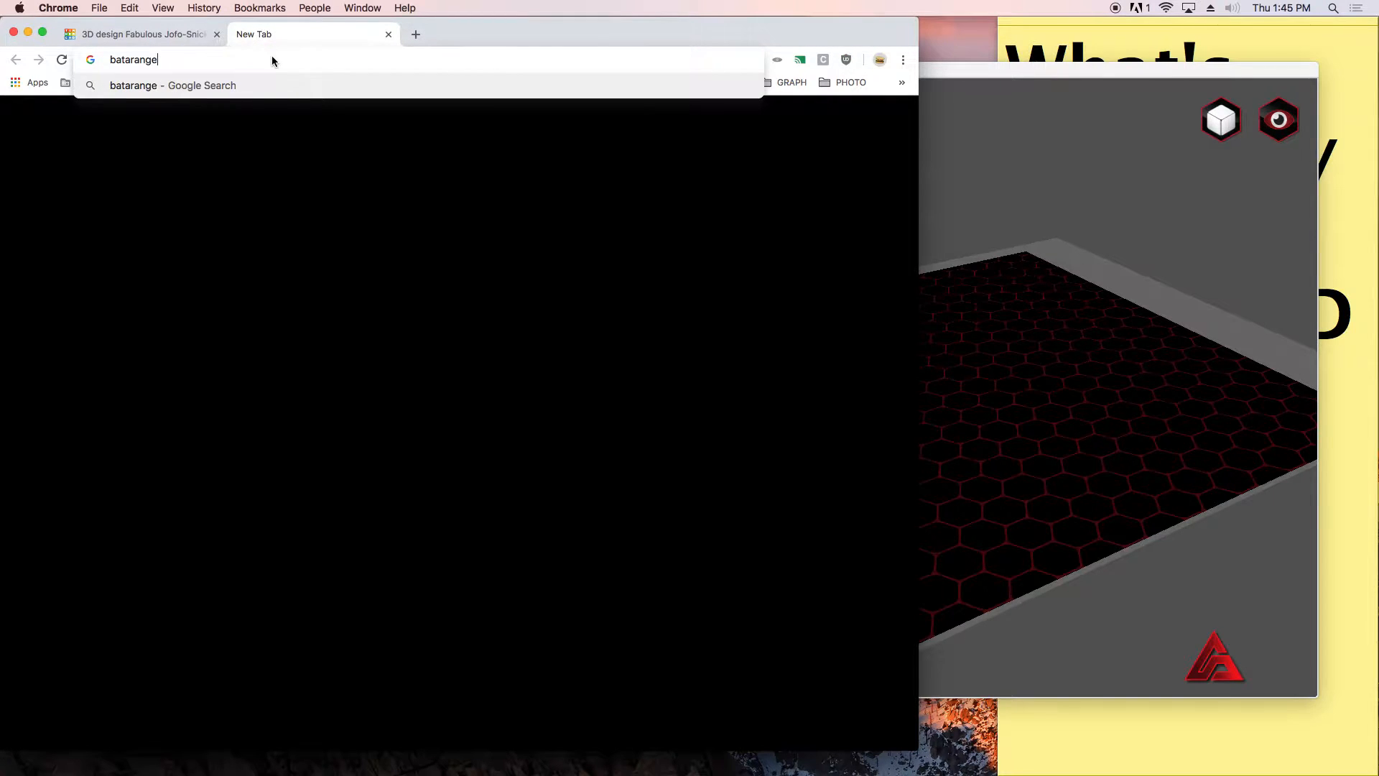
key("BackSpace")
key("Return")
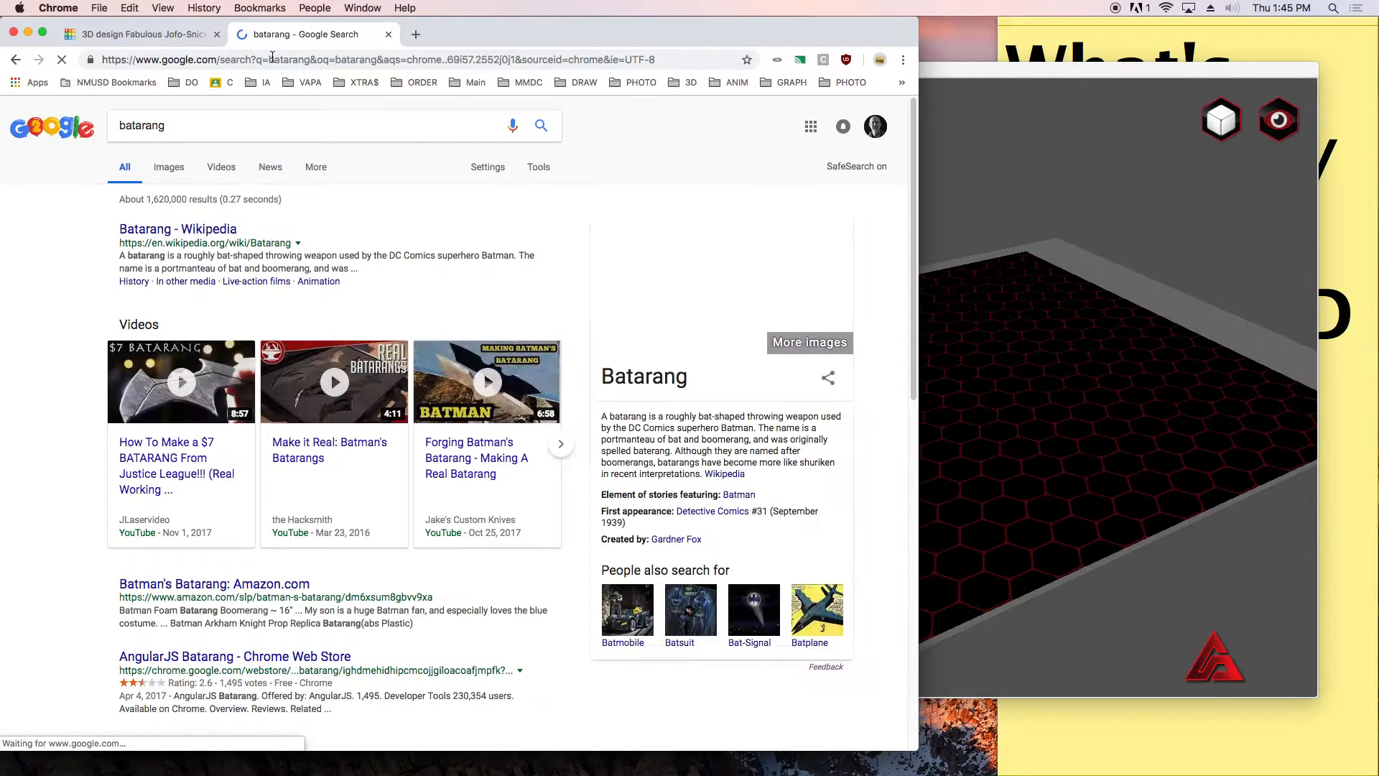
left_click(170, 167)
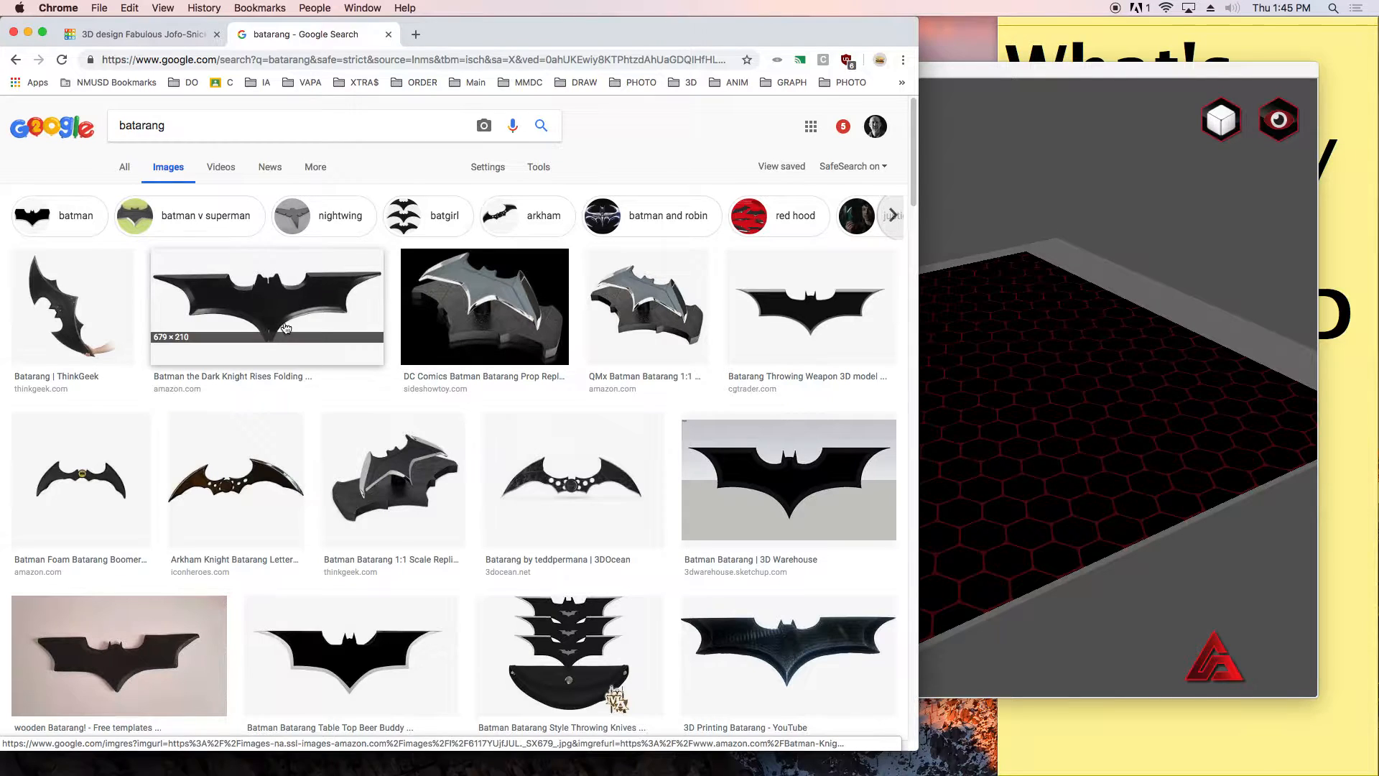
left_click(773, 327)
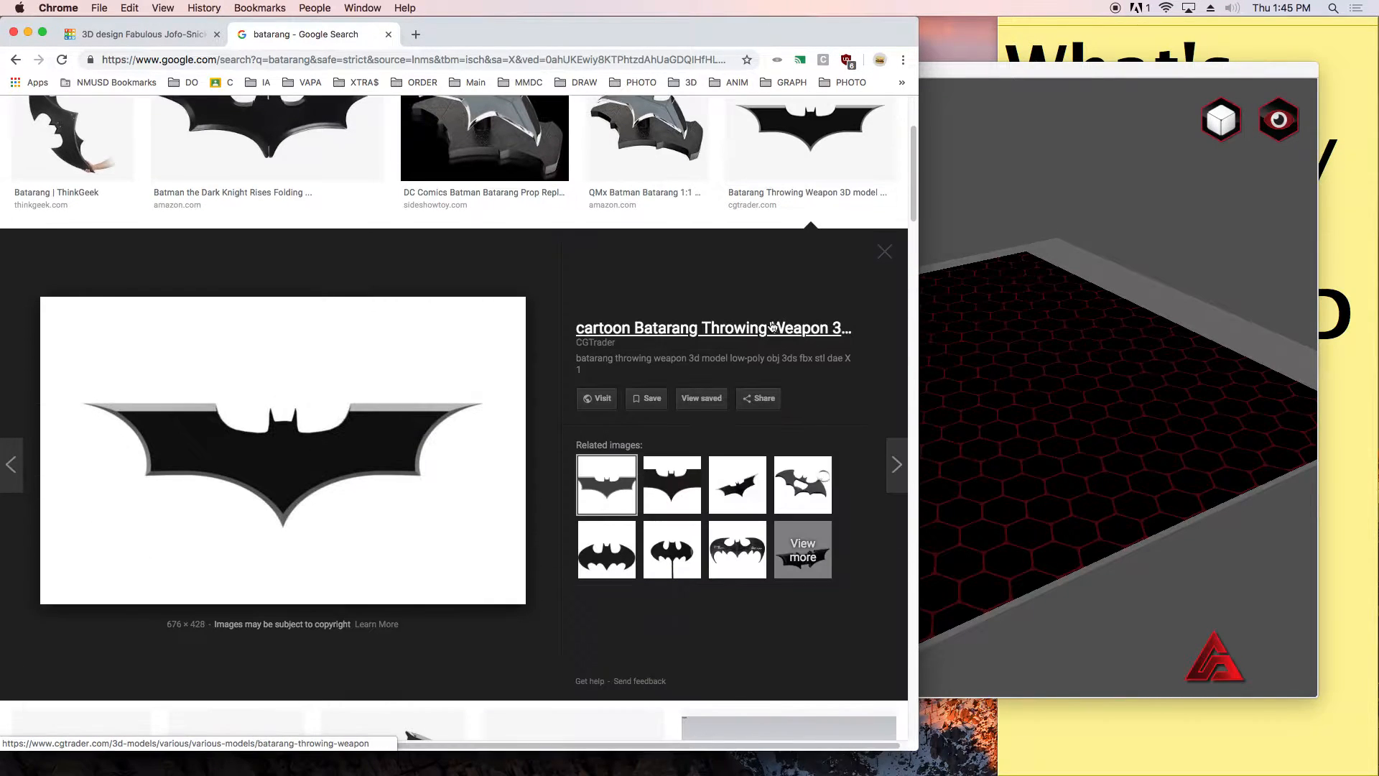
- Put the reference image window beside the other browser window and transfer the Tinkercad design tab into that other window
left_click_drag(503, 32, 1190, 34)
left_click_drag(745, 24, 936, 32)
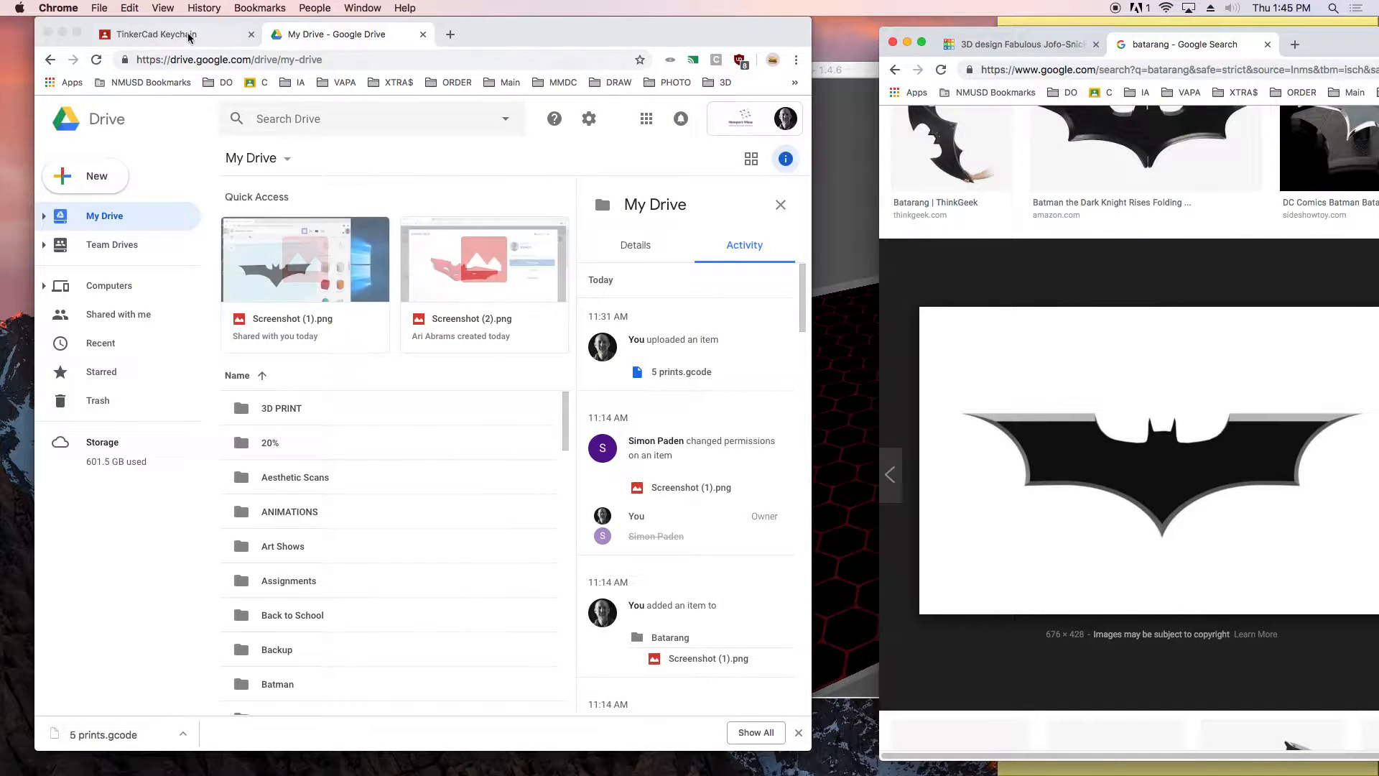
left_click(191, 35)
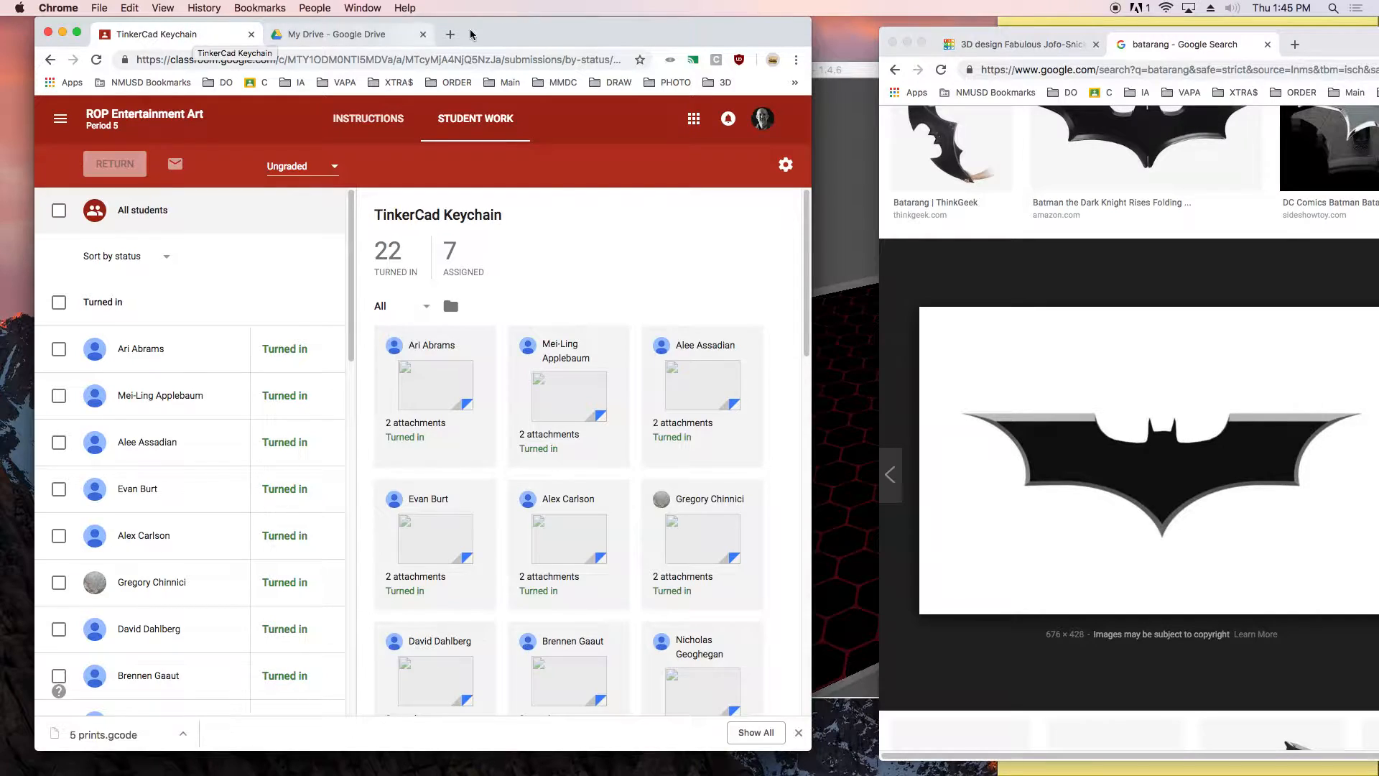
left_click_drag(193, 38, 188, 38)
left_click(963, 45)
left_click_drag(963, 45, 287, 41)
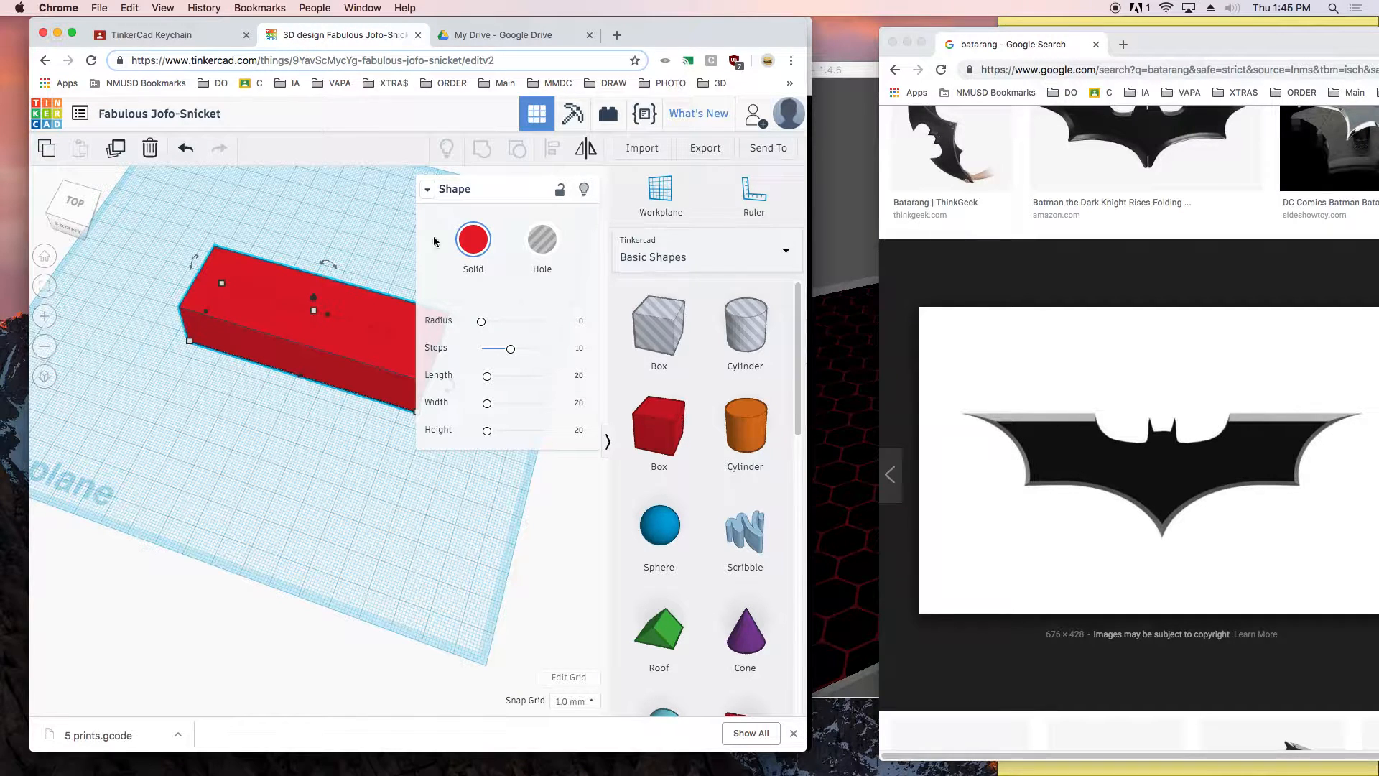
- Reduce the red box's height to 4 mm and stretch its right end slightly outward
left_click(427, 189)
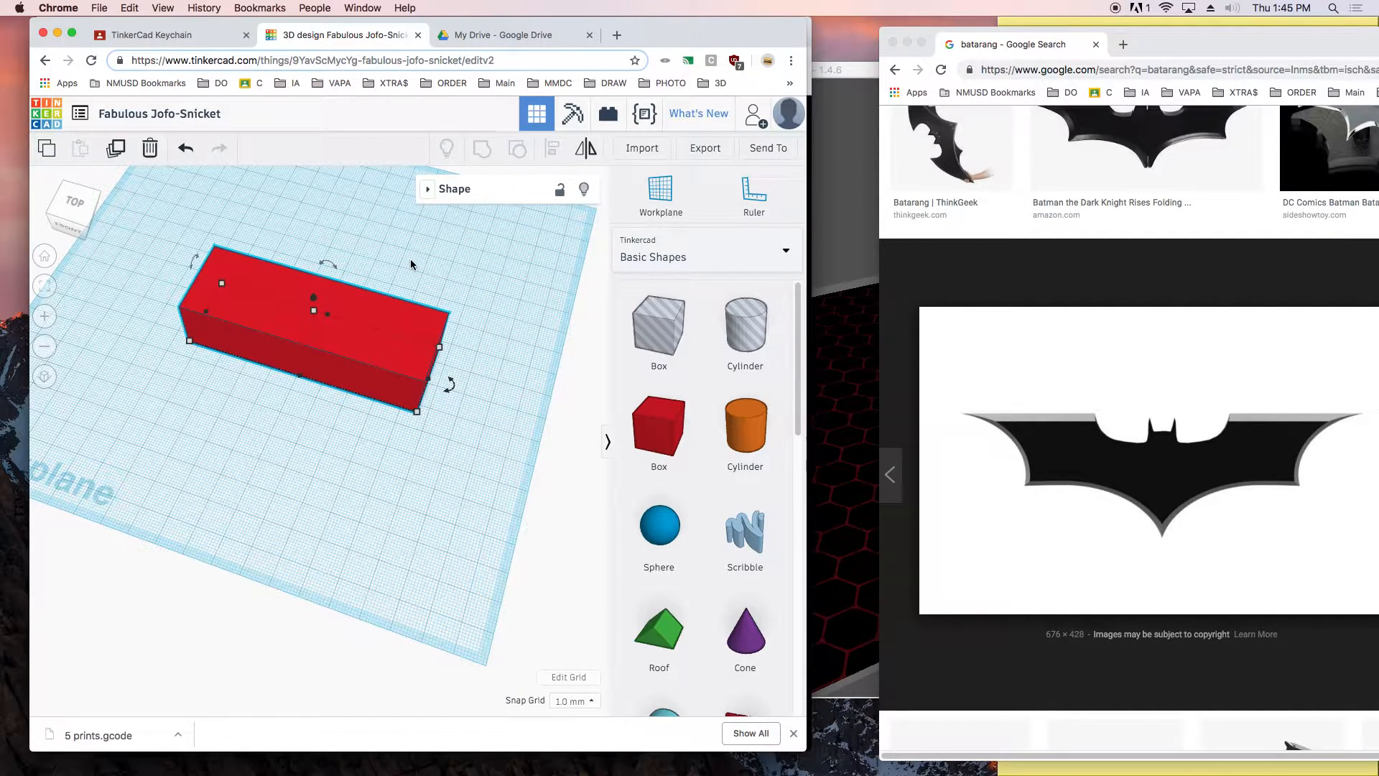
right_click_drag(420, 260, 446, 246)
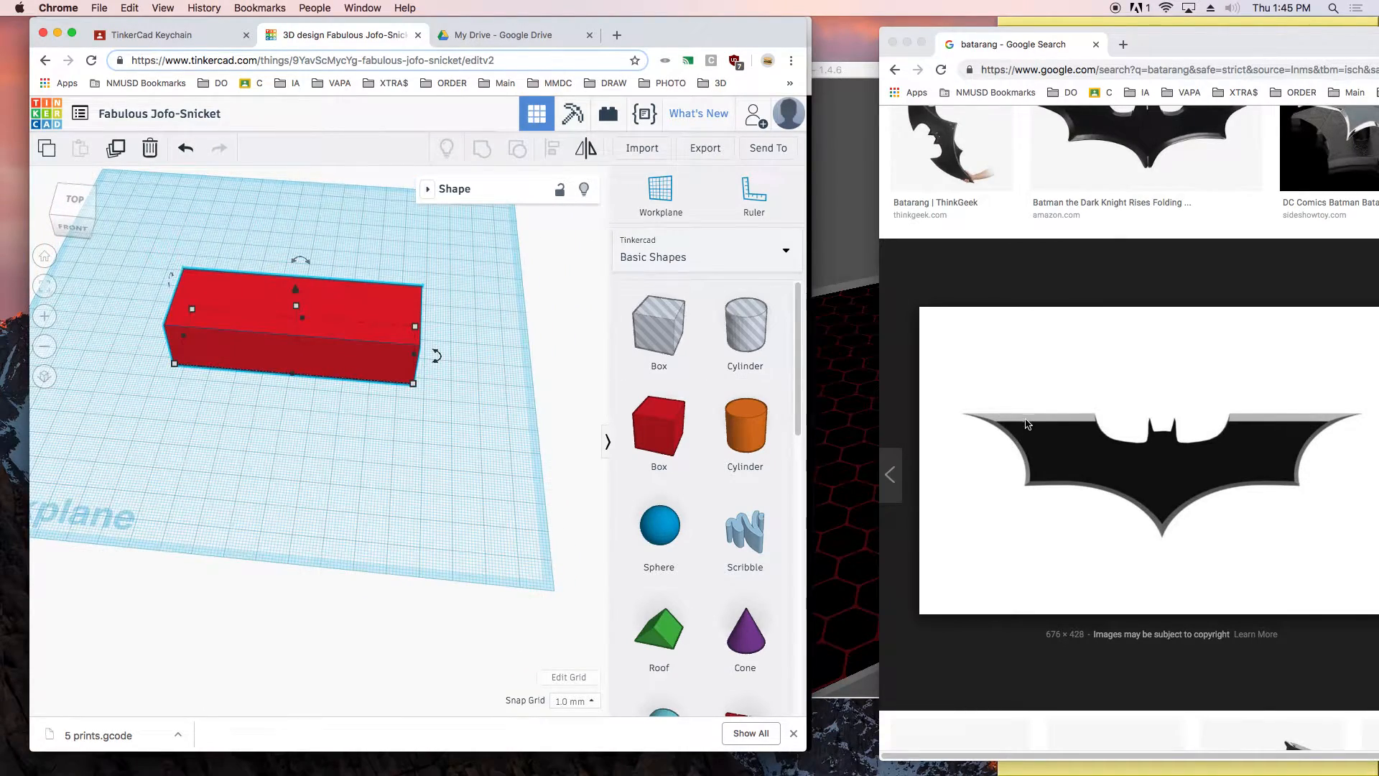
mouse_move(298, 309)
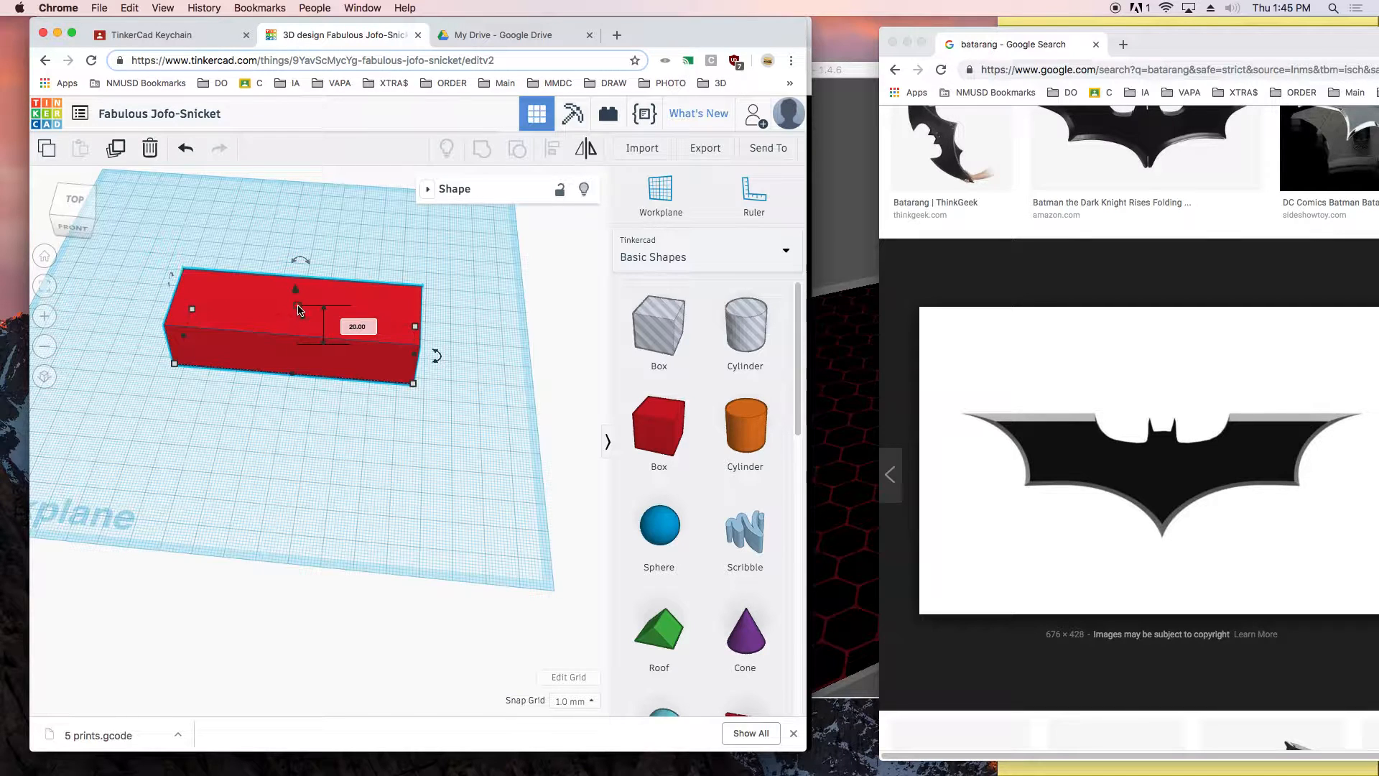
right_click_drag(433, 303, 438, 345)
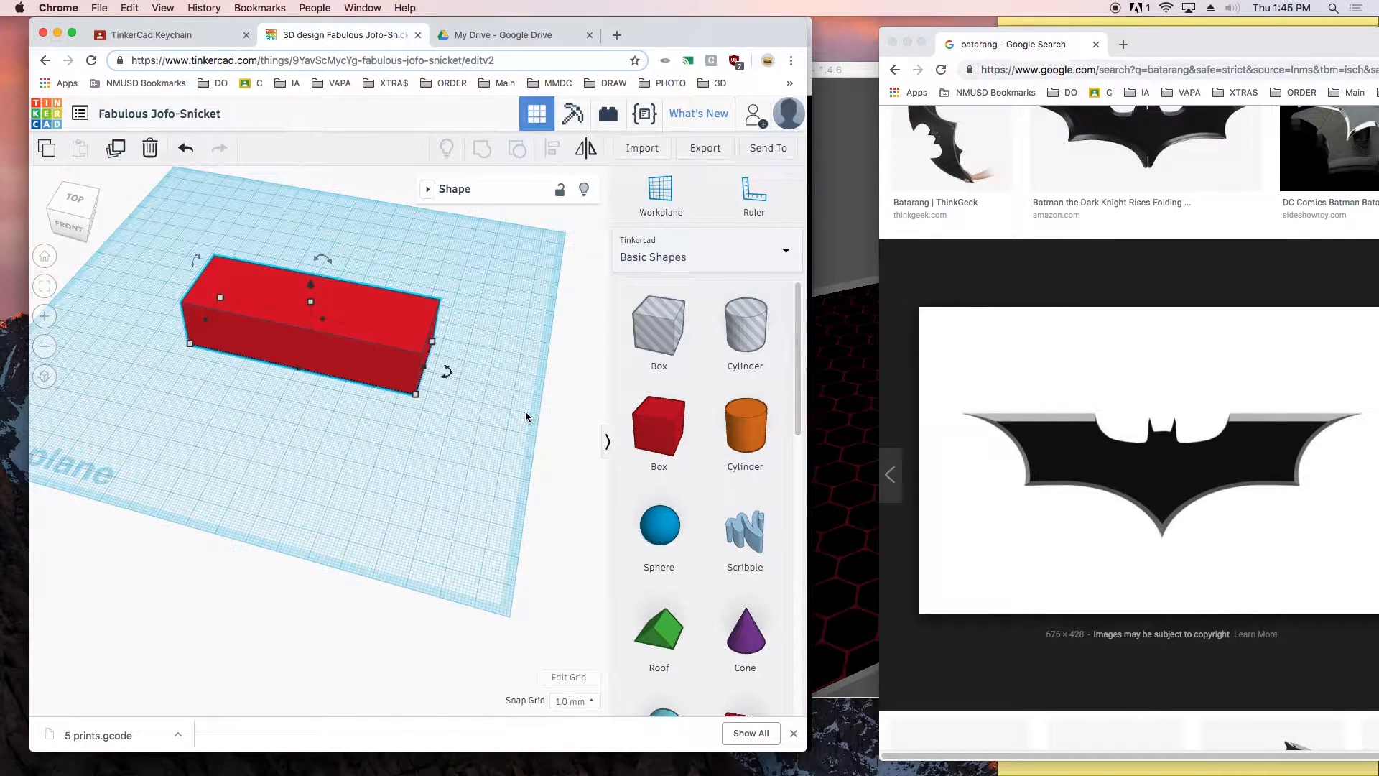
left_click_drag(311, 283, 314, 339)
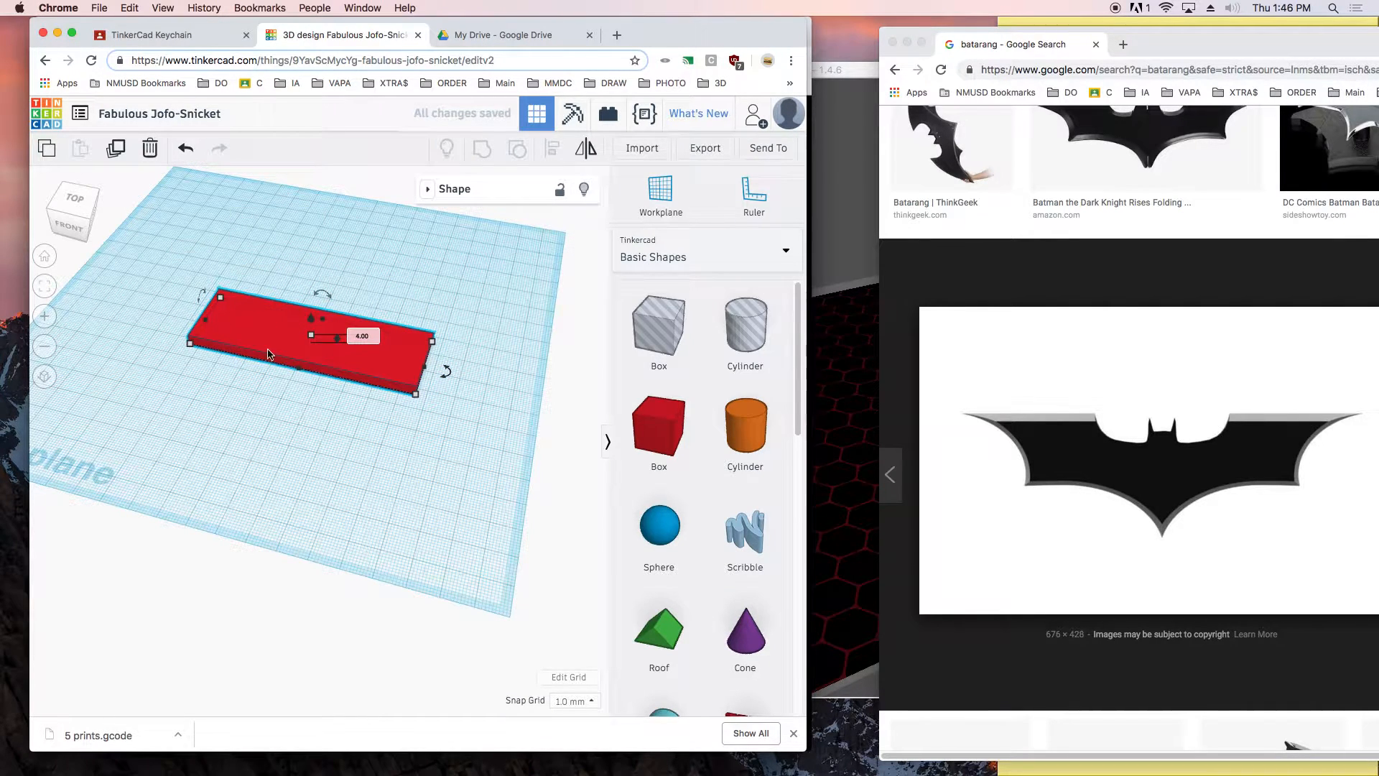
left_click(75, 203)
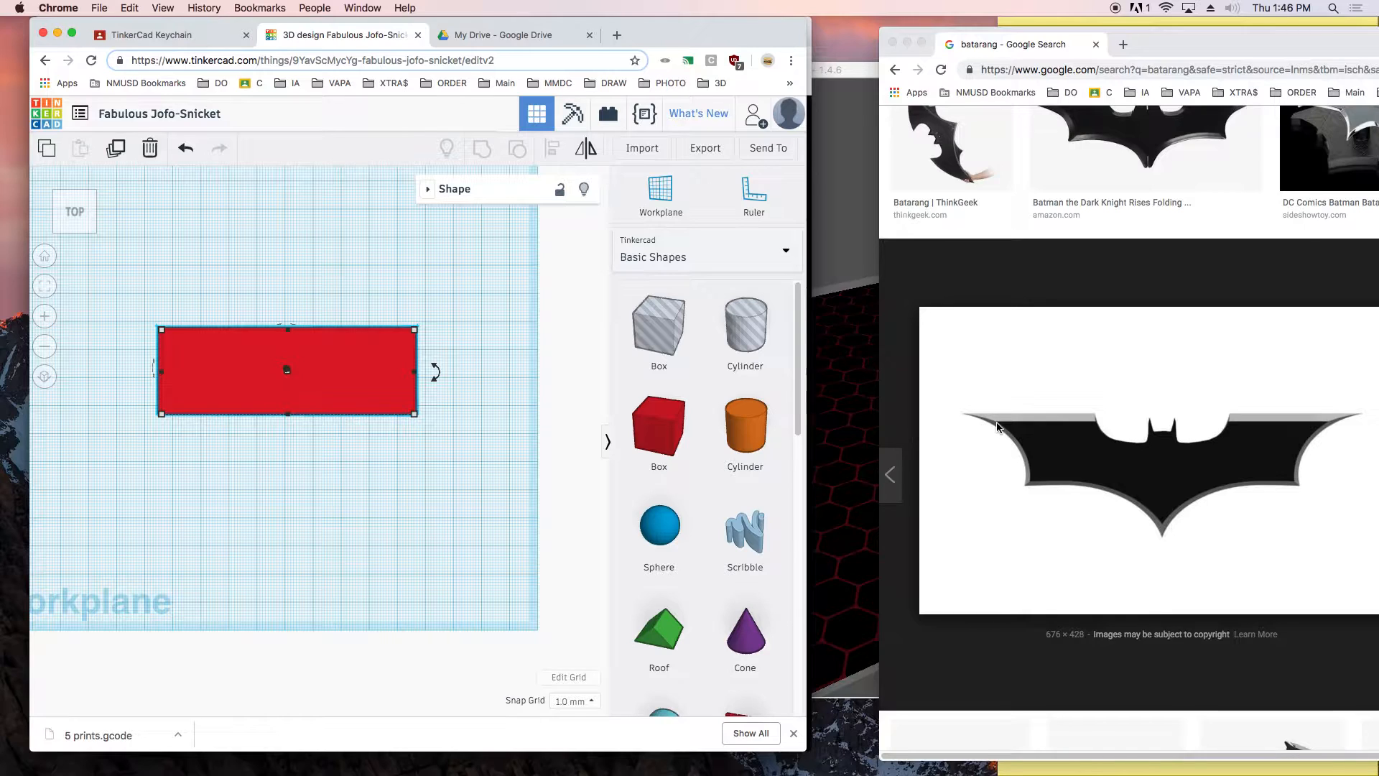
left_click_drag(415, 330, 432, 332)
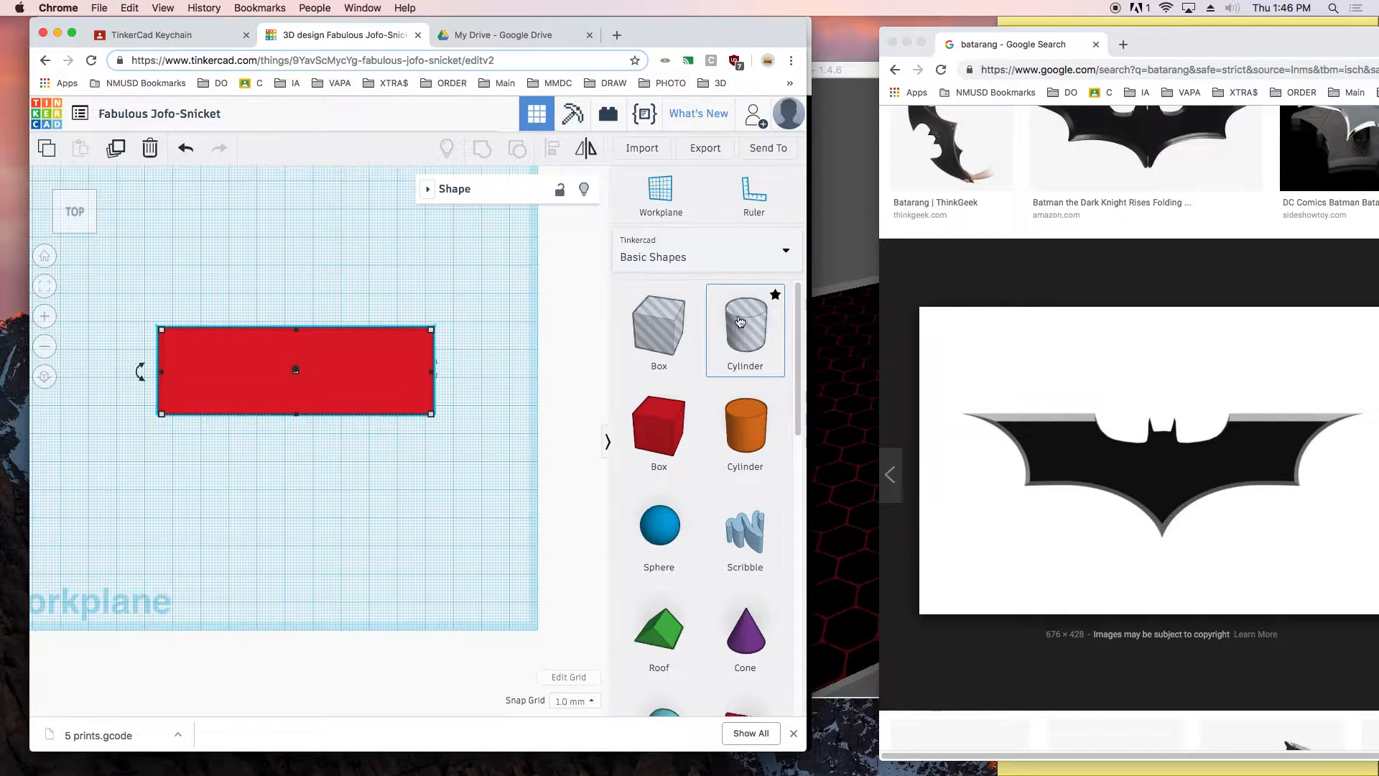
- Place a cylinder hole over the upper right corner of the red box
left_click_drag(733, 318, 429, 356)
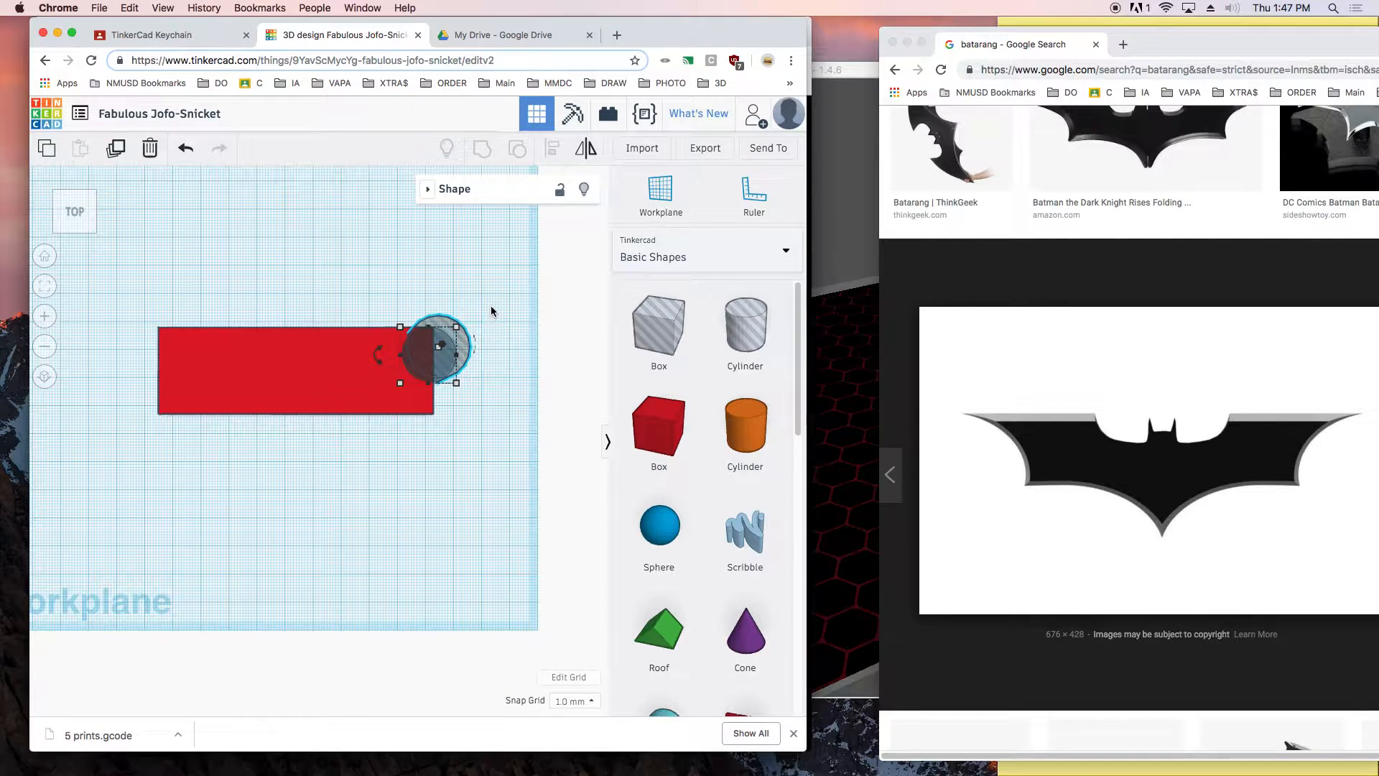
middle_click_drag(492, 310, 390, 434)
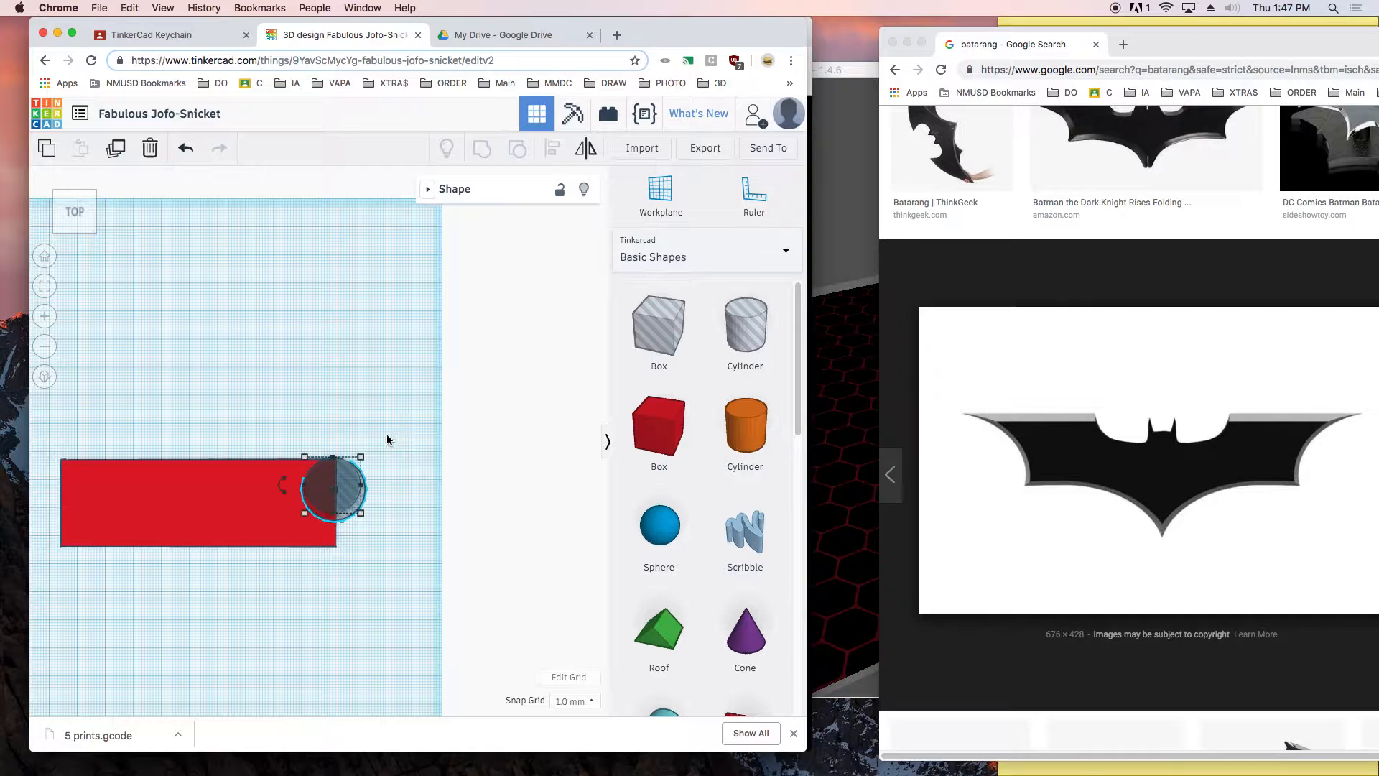
- Stretch the cylinder hole into an ellipse about 31 mm wide and 24 mm deep, overlapping the red box's upper right corner
left_click_drag(354, 486, 358, 490)
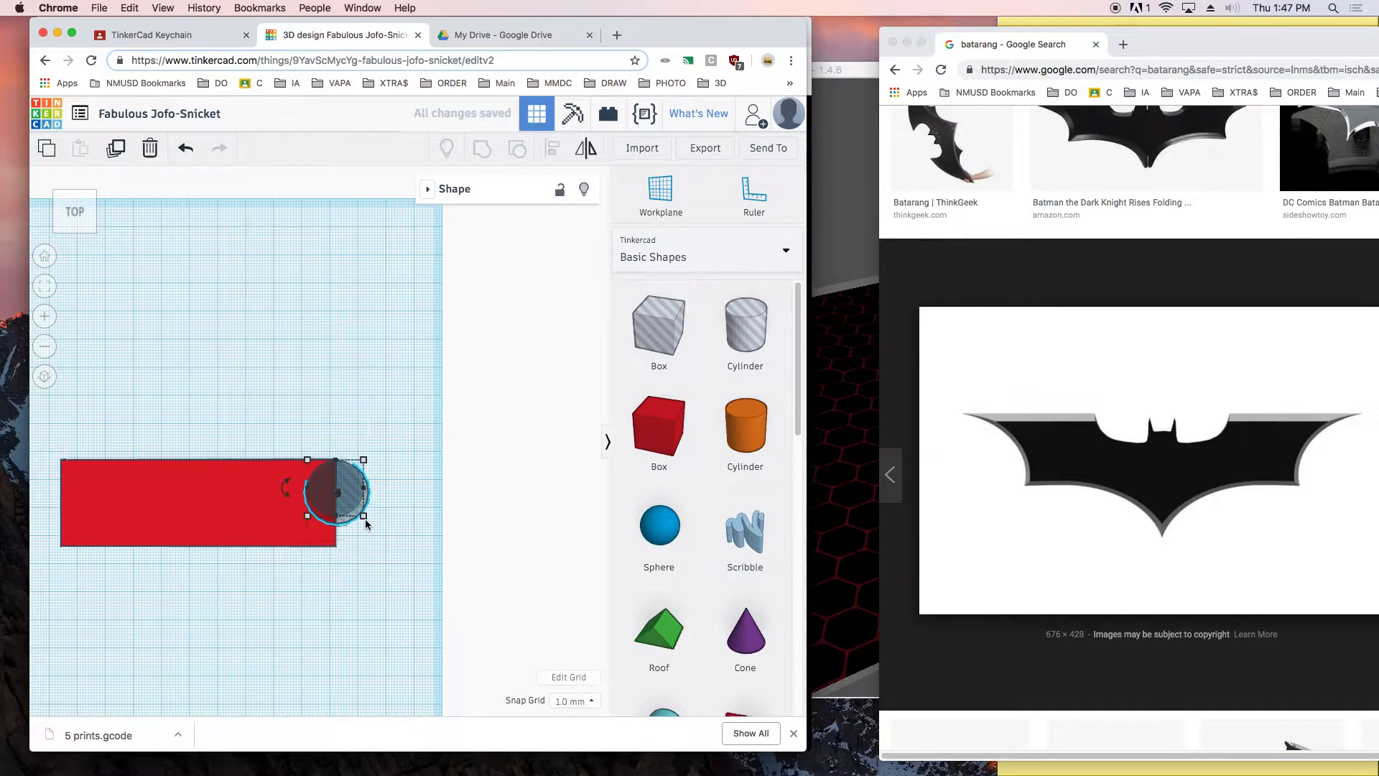
left_click_drag(364, 517, 374, 527)
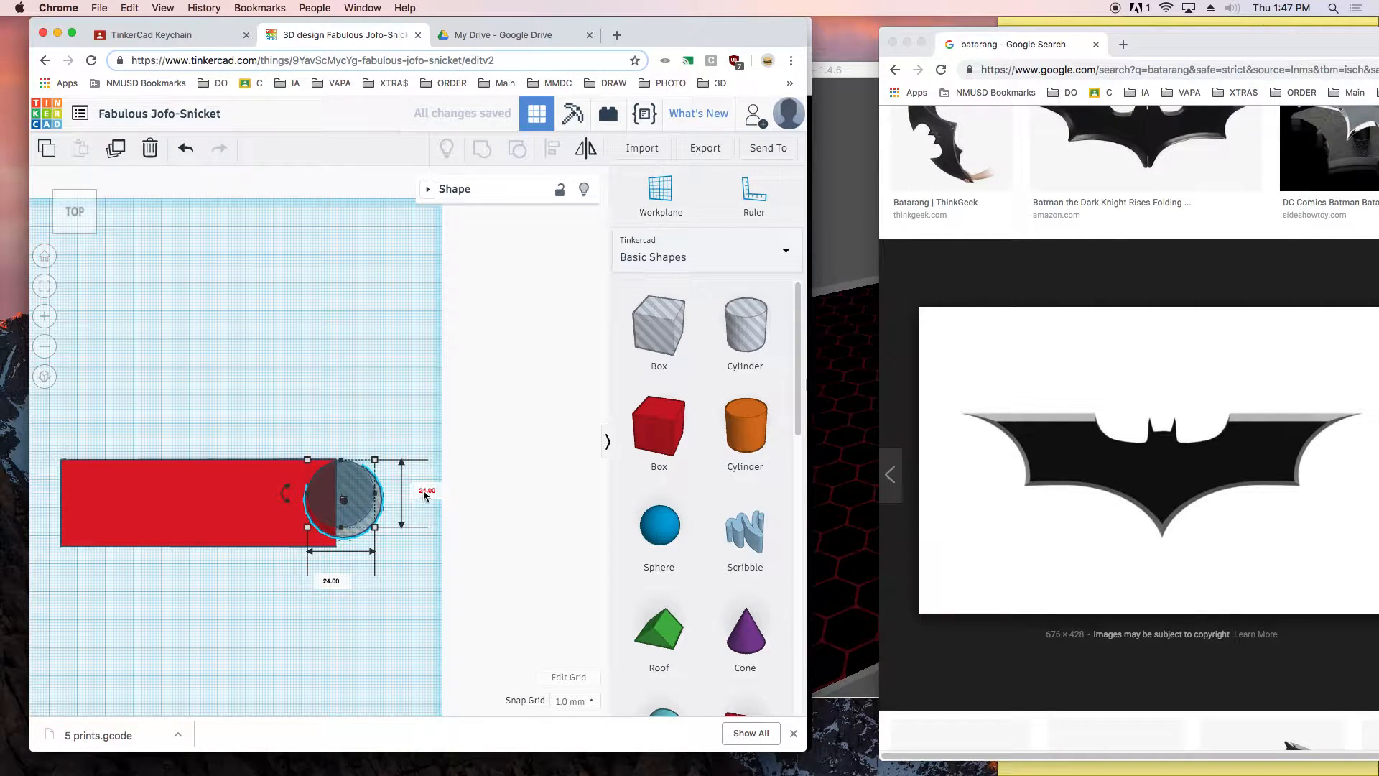
left_click_drag(364, 501, 354, 506)
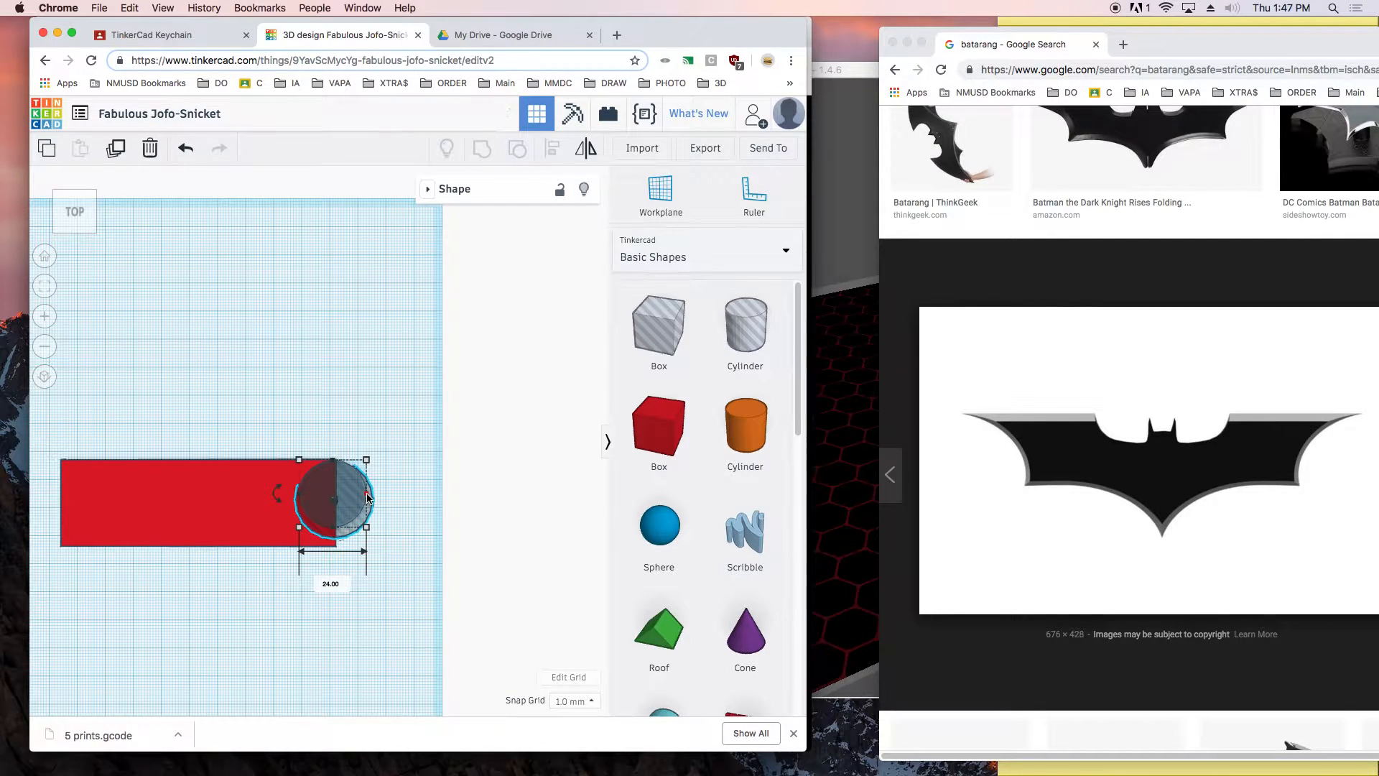
left_click_drag(374, 496, 385, 496)
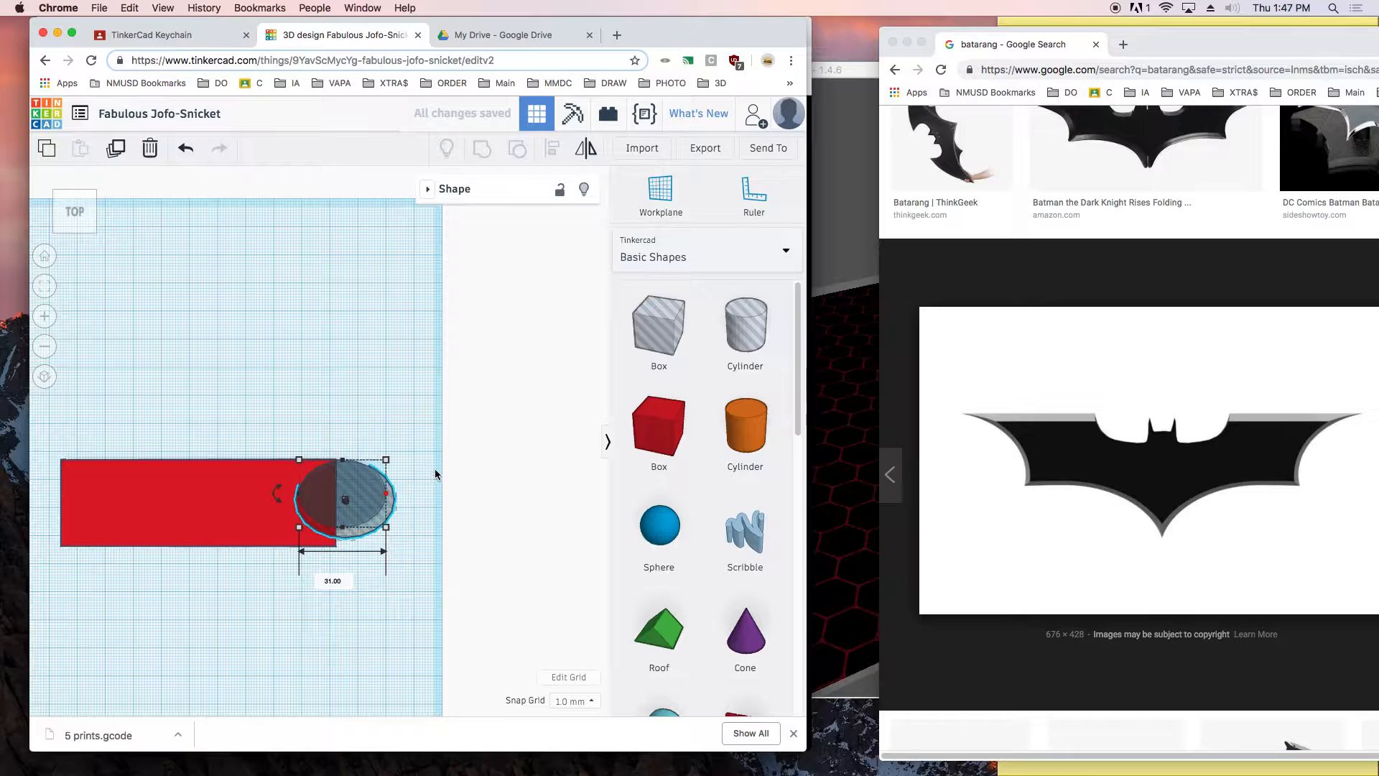
left_click_drag(369, 473, 368, 477)
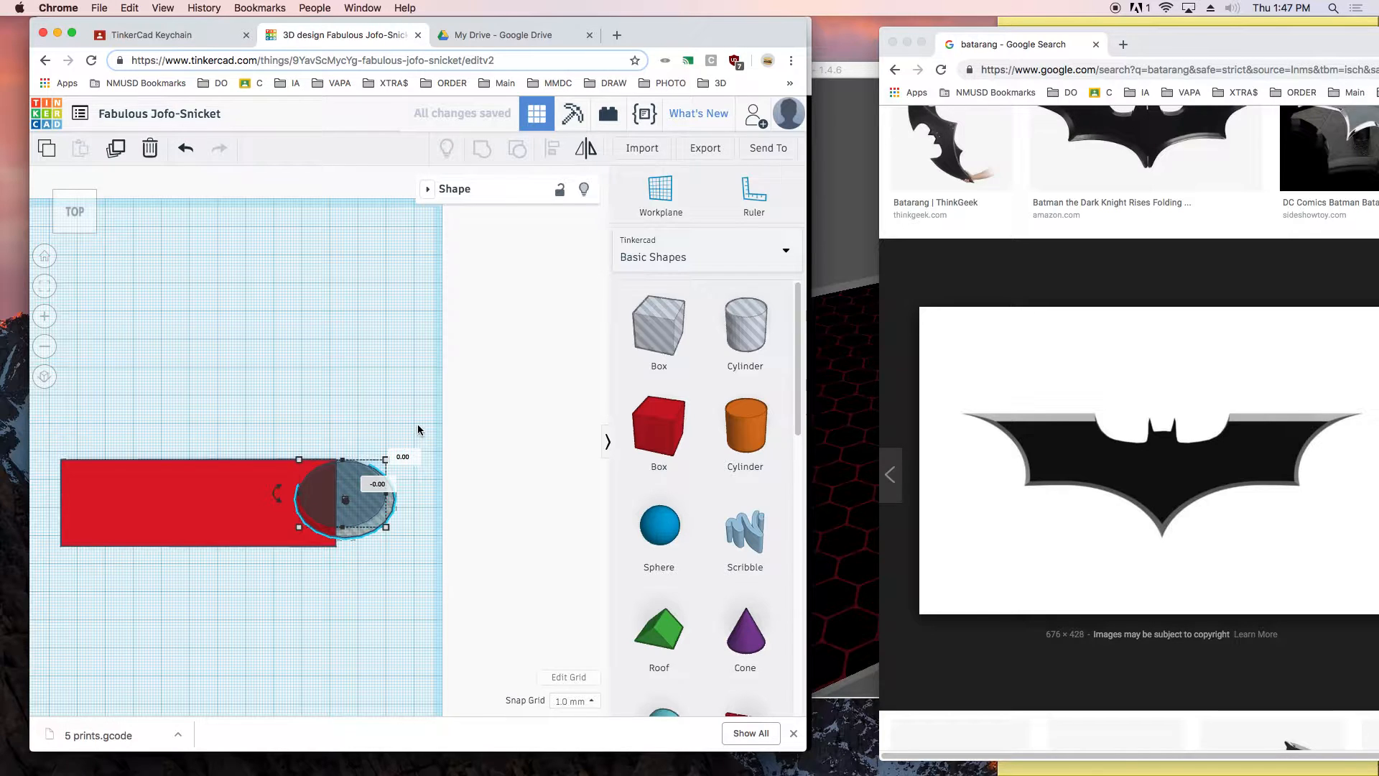
- Place a second cylinder hole at the red box's lower edge and stretch it to about 99 by 43 mm
middle_click_drag(428, 446, 418, 334)
left_click_drag(745, 327, 282, 433)
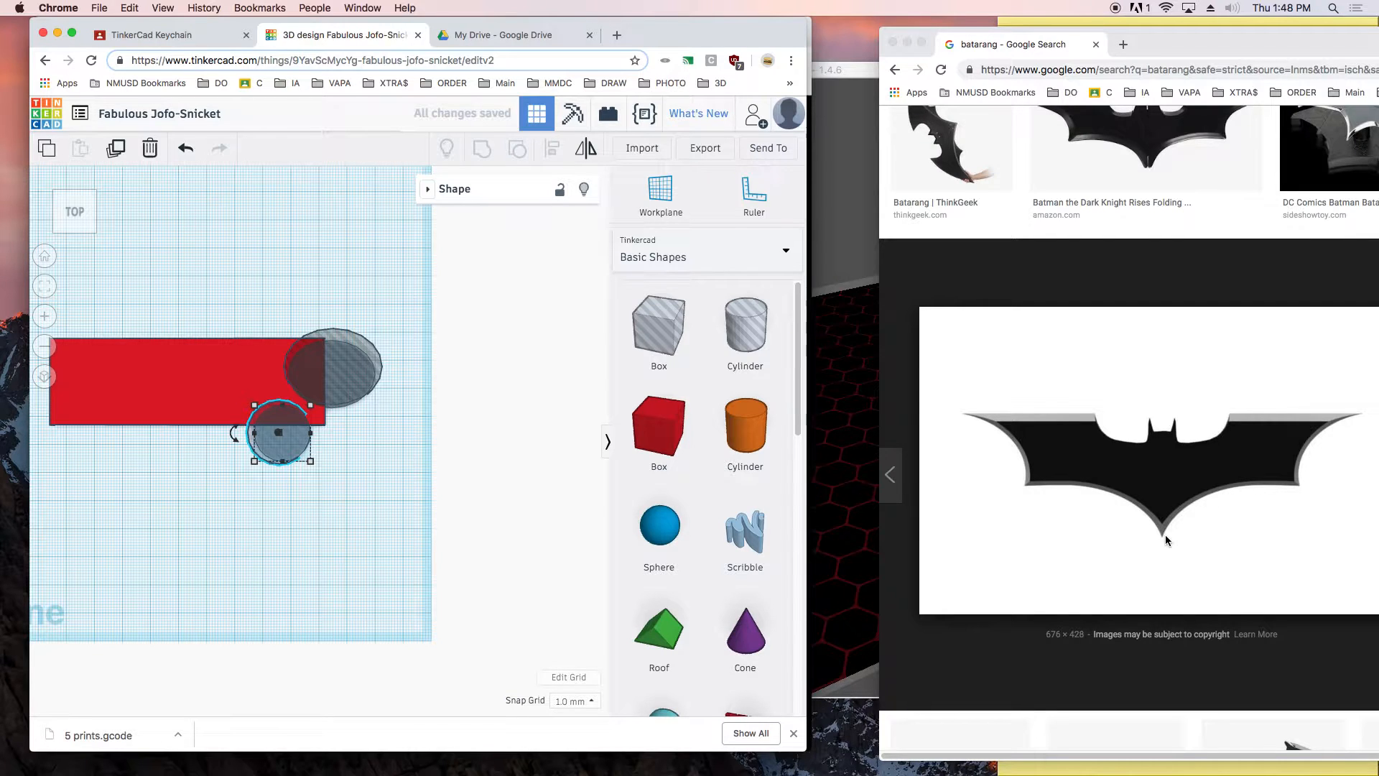
left_click_drag(803, 386, 800, 493)
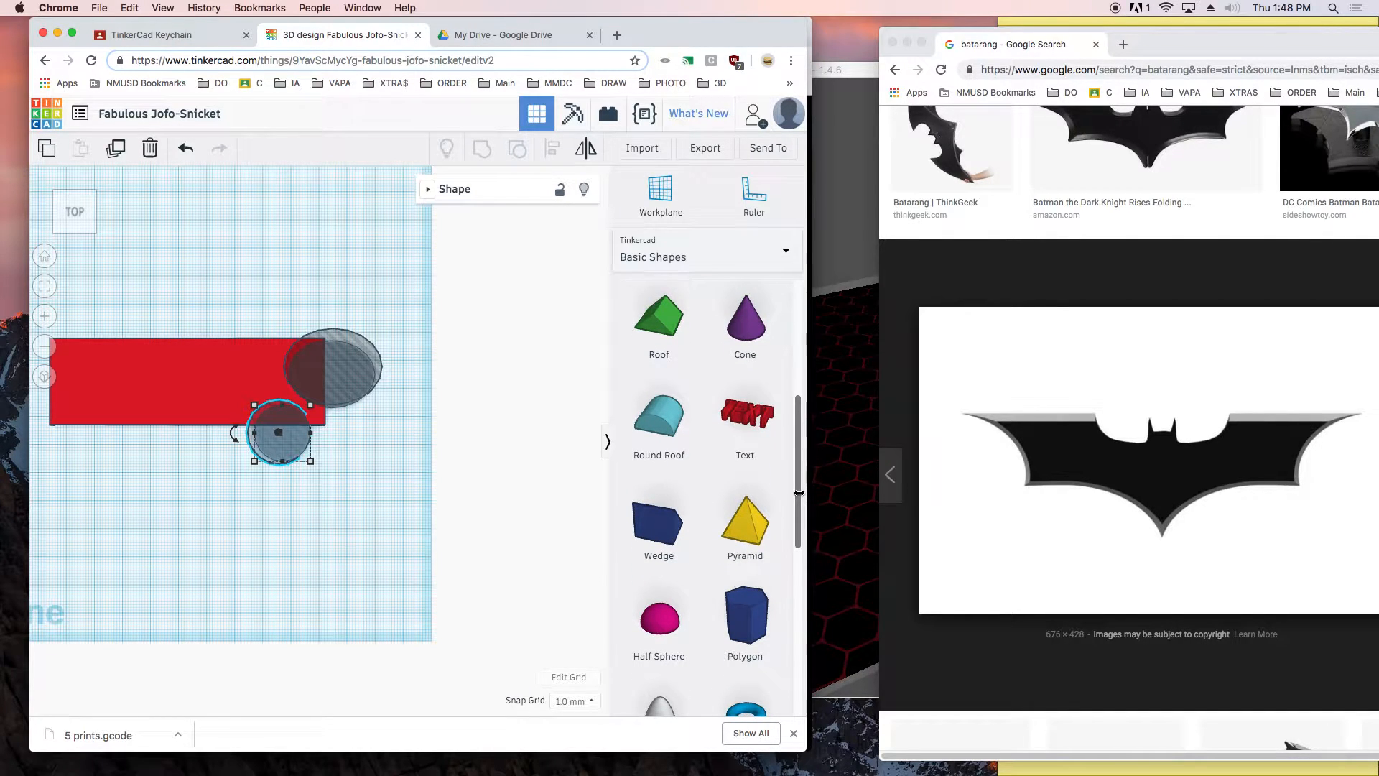
left_click_drag(799, 493, 780, 519)
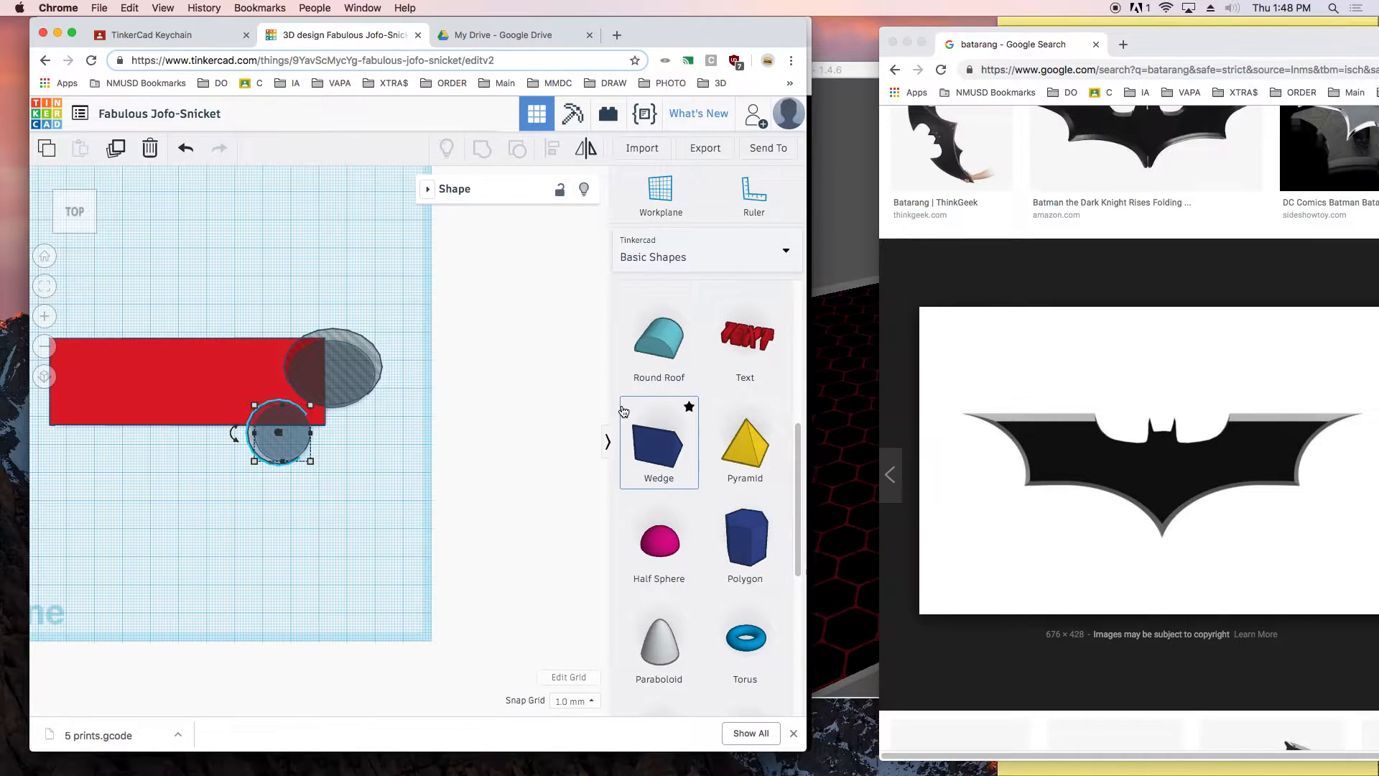
left_click_drag(310, 460, 532, 526)
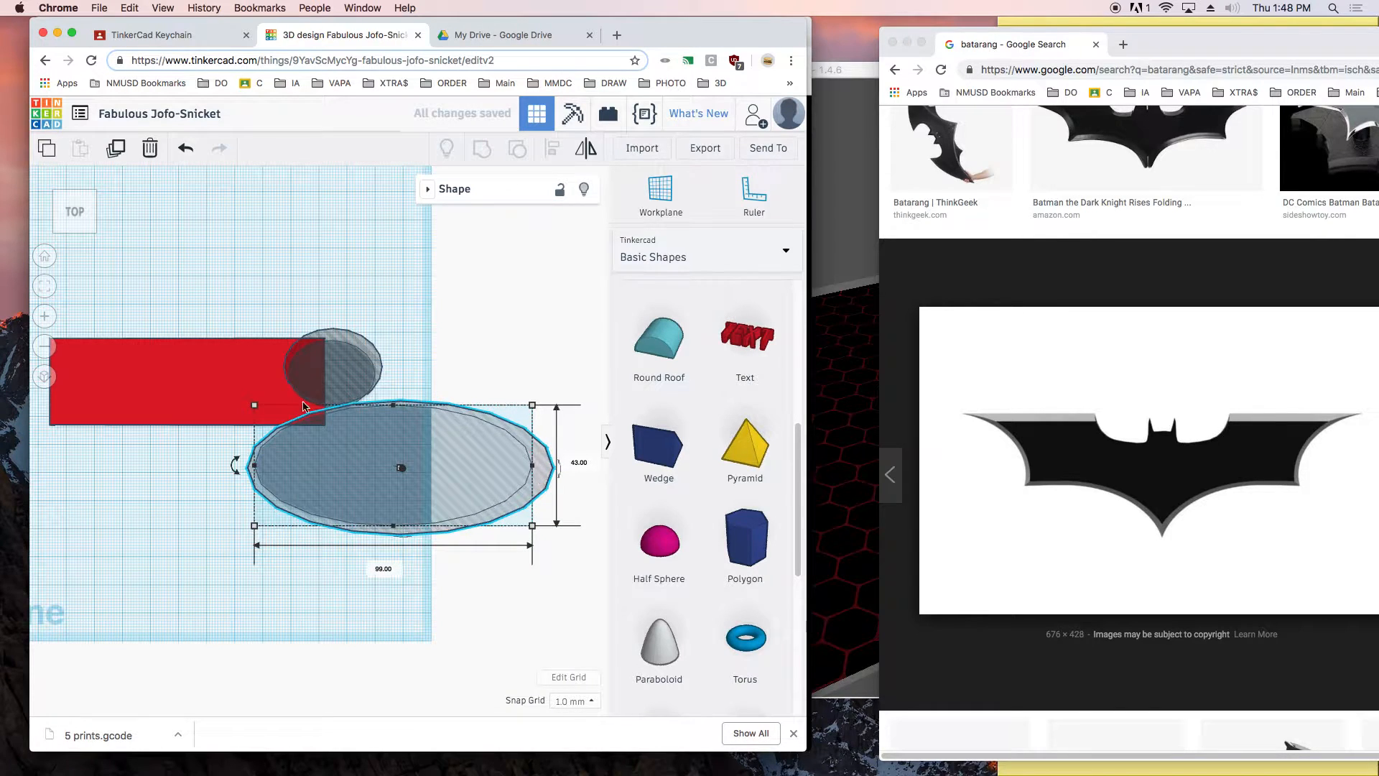
- Rotate the large elliptical hole 22.5° so its right end rises, and move it over the red box's lower right corner
mouse_move(237, 472)
left_click_drag(231, 465, 241, 498)
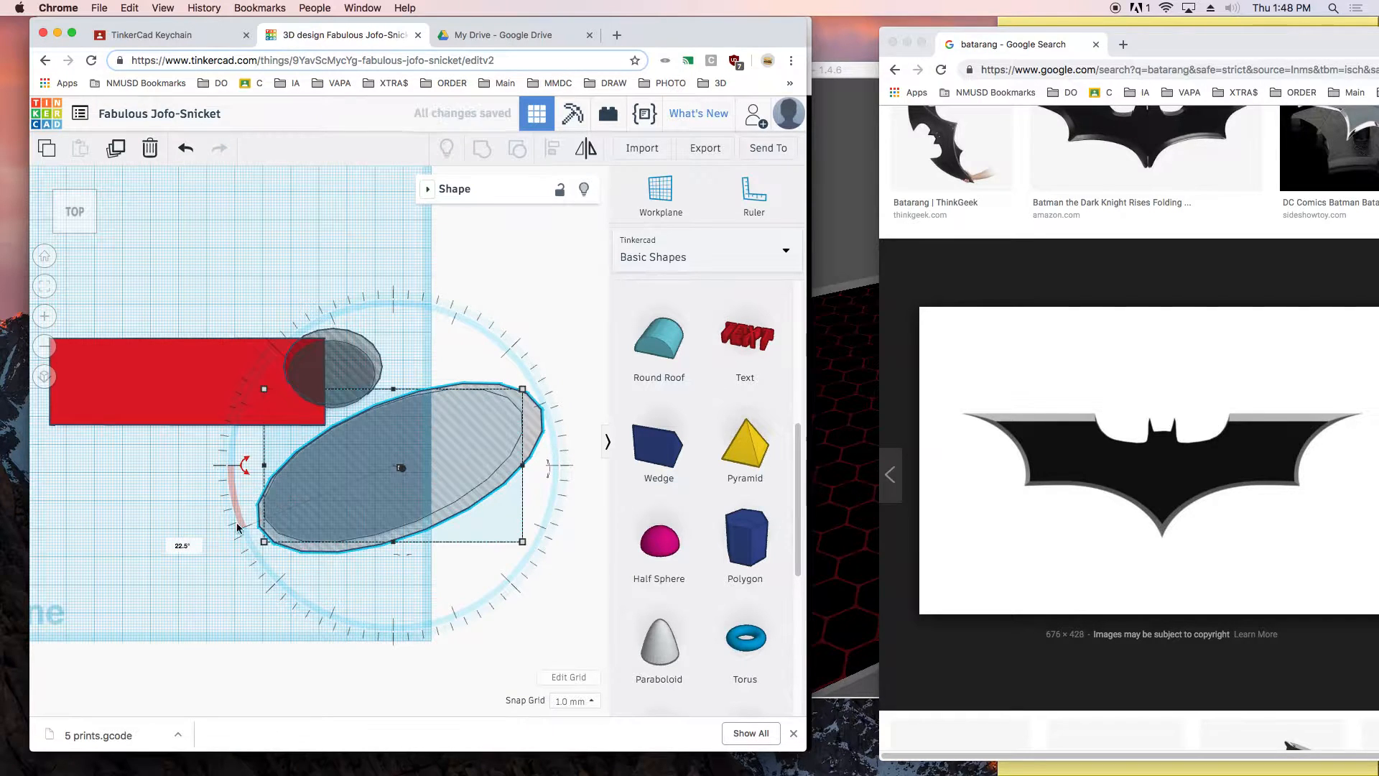
left_click_drag(454, 445, 341, 425)
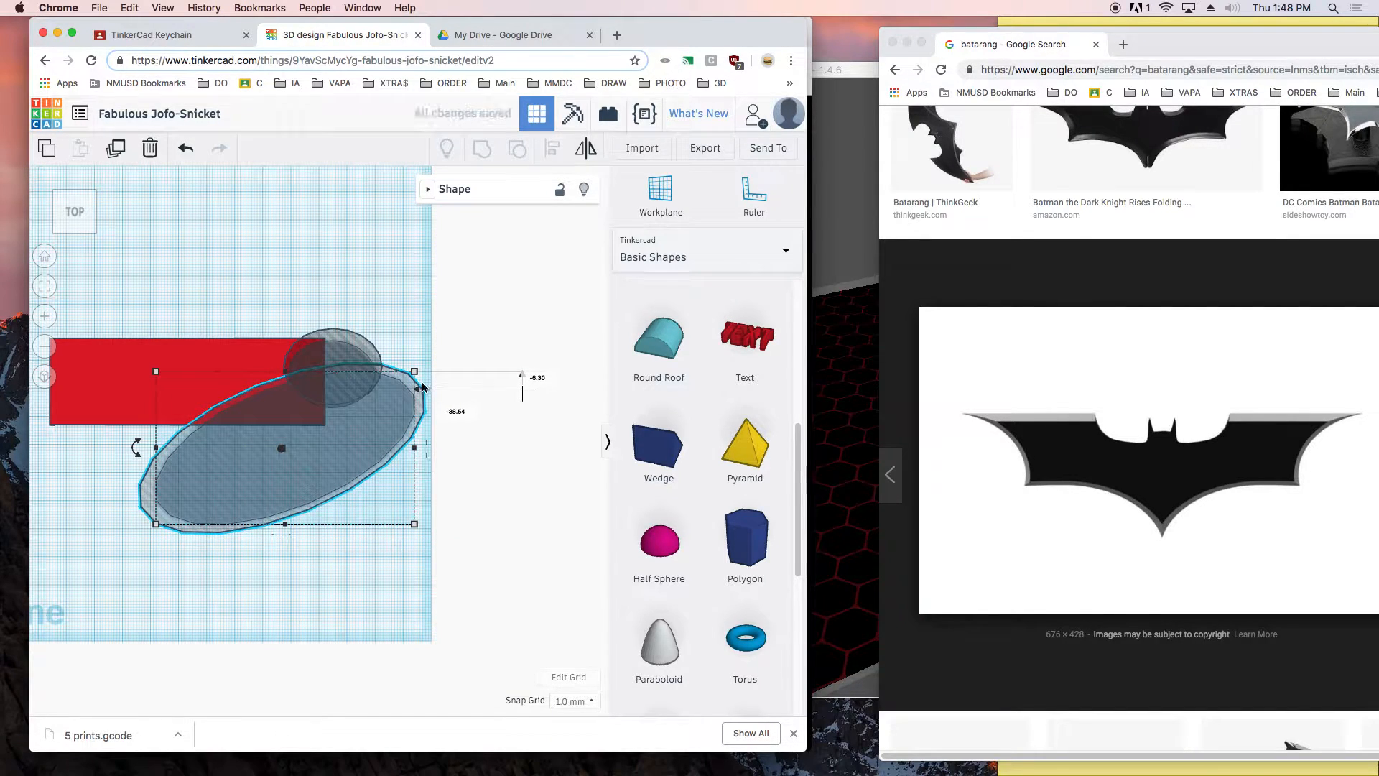
middle_click_drag(381, 329, 391, 366)
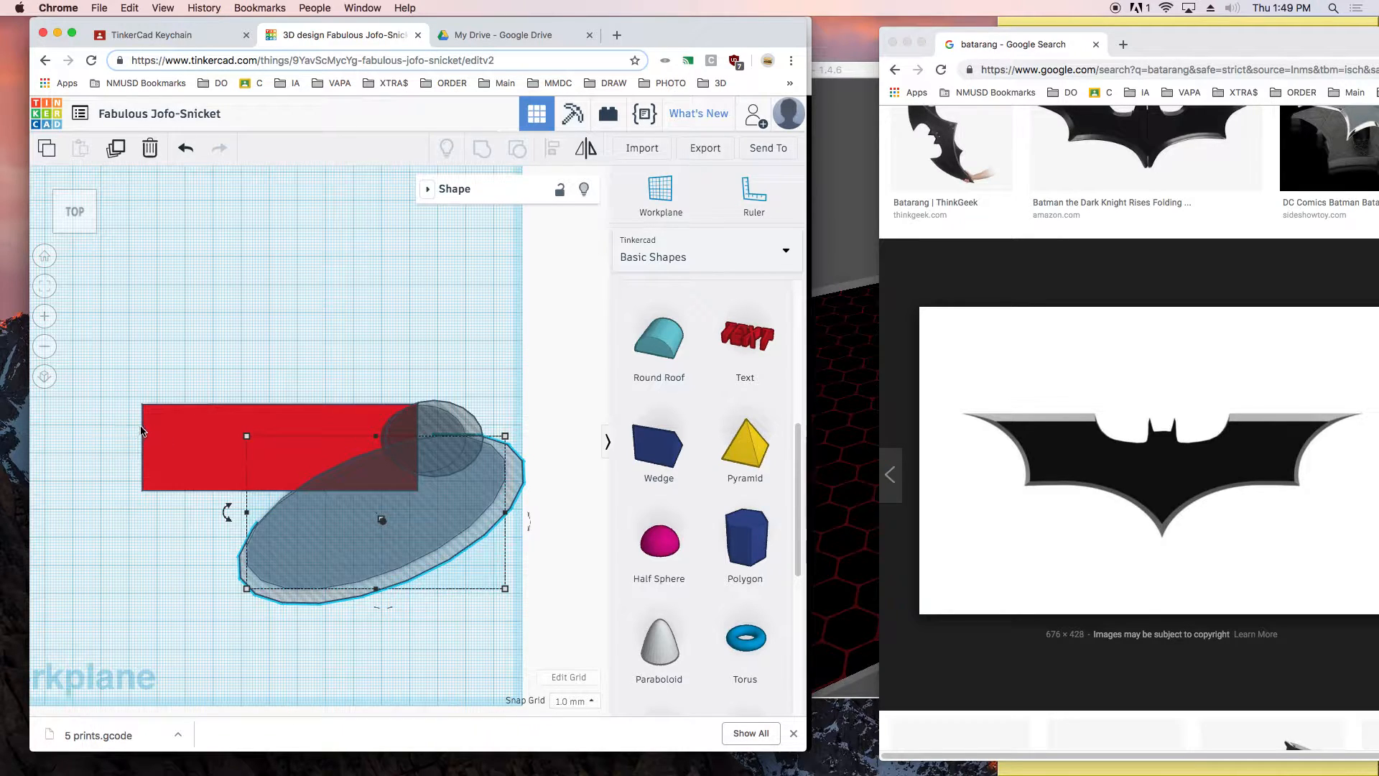
left_click(341, 345)
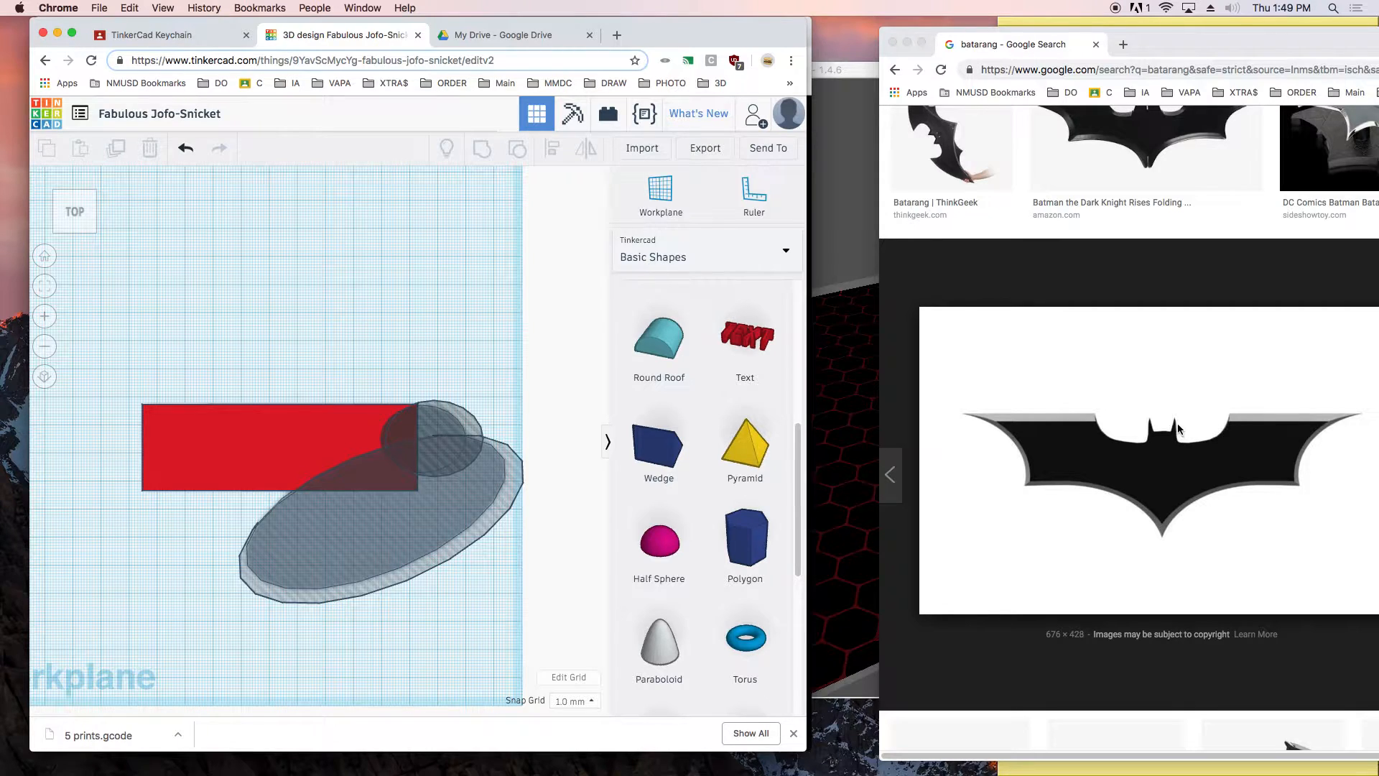
- Add a Round Roof above the red box and rotate it 90° so it stands upright with its half-round profile facing up
left_click_drag(605, 343, 352, 327)
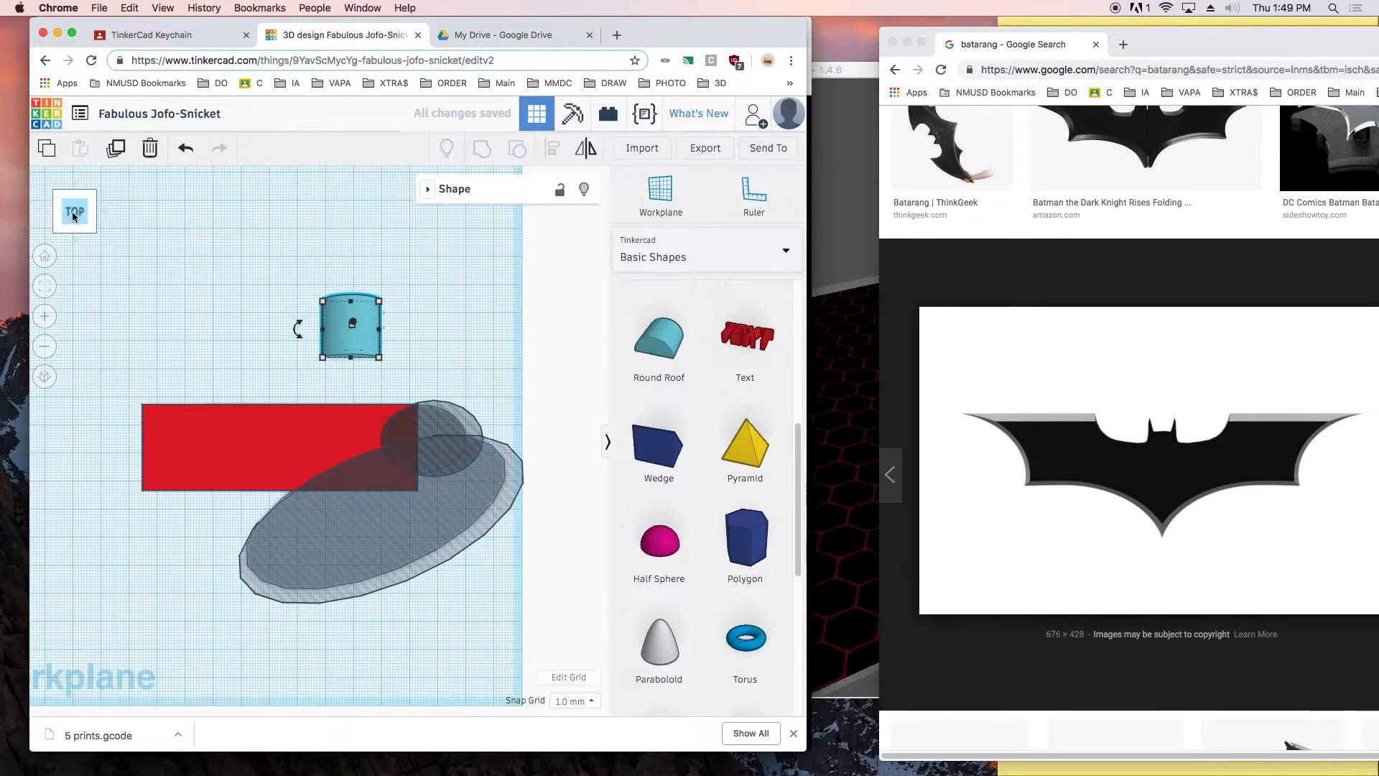
mouse_move(75, 214)
left_mouse_down()
mouse_move(47, 204)
mouse_move(59, 201)
left_mouse_up()
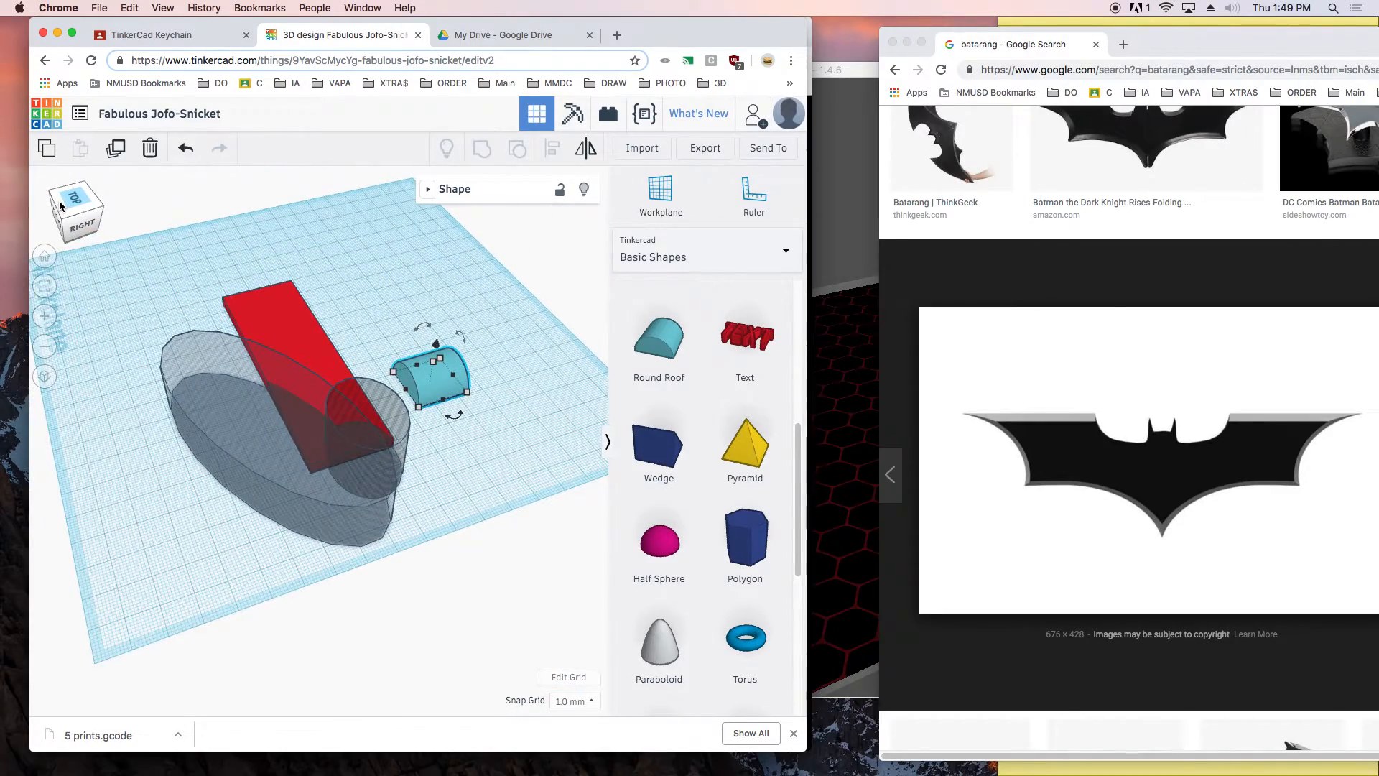
left_click(60, 201)
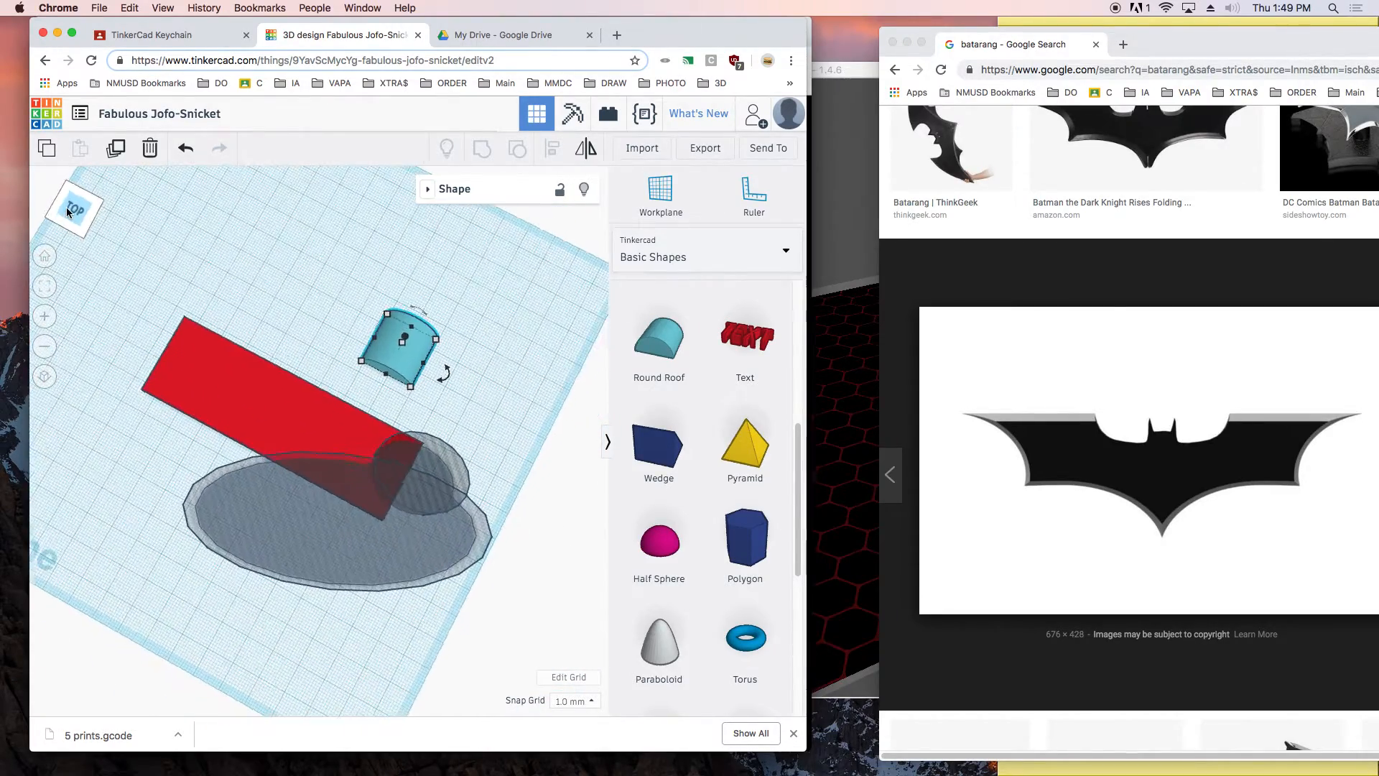
left_click_drag(68, 210, 58, 201)
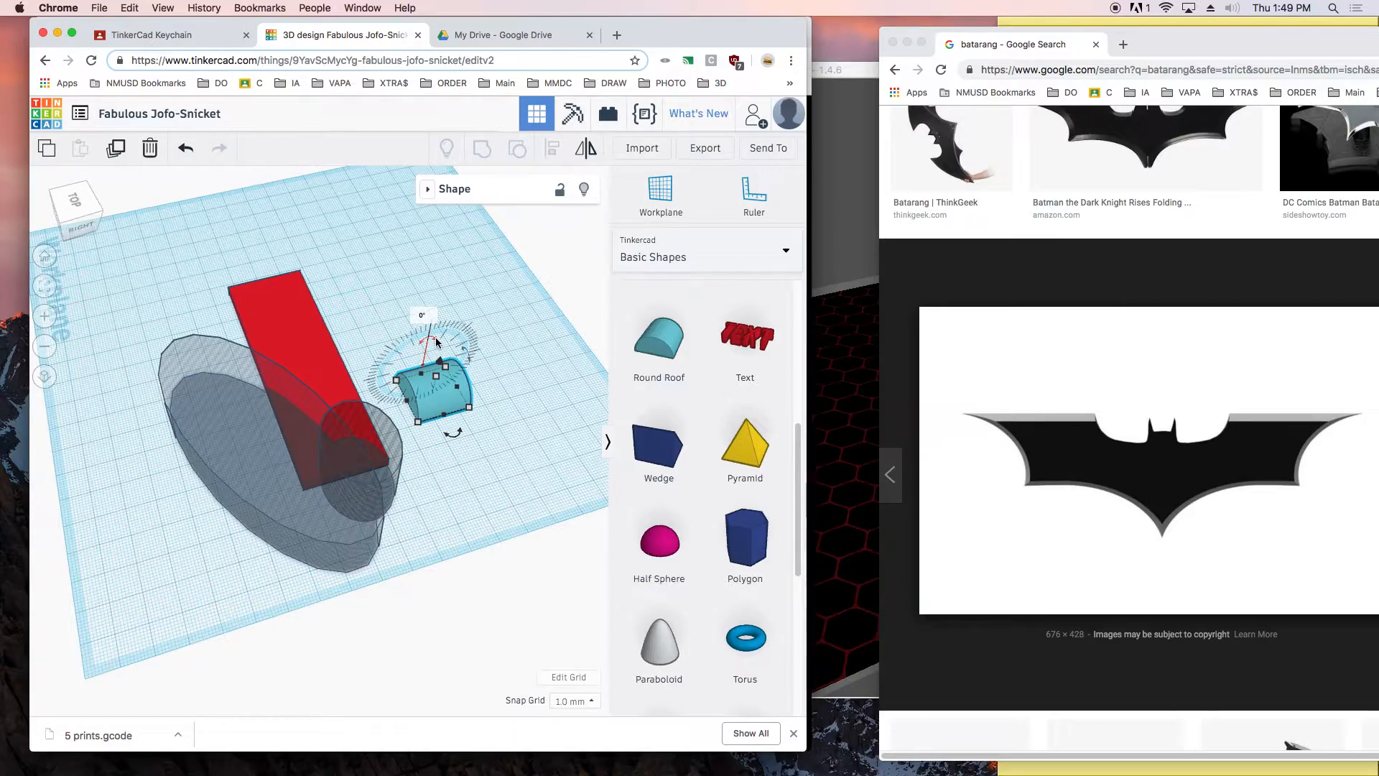
left_click(75, 203)
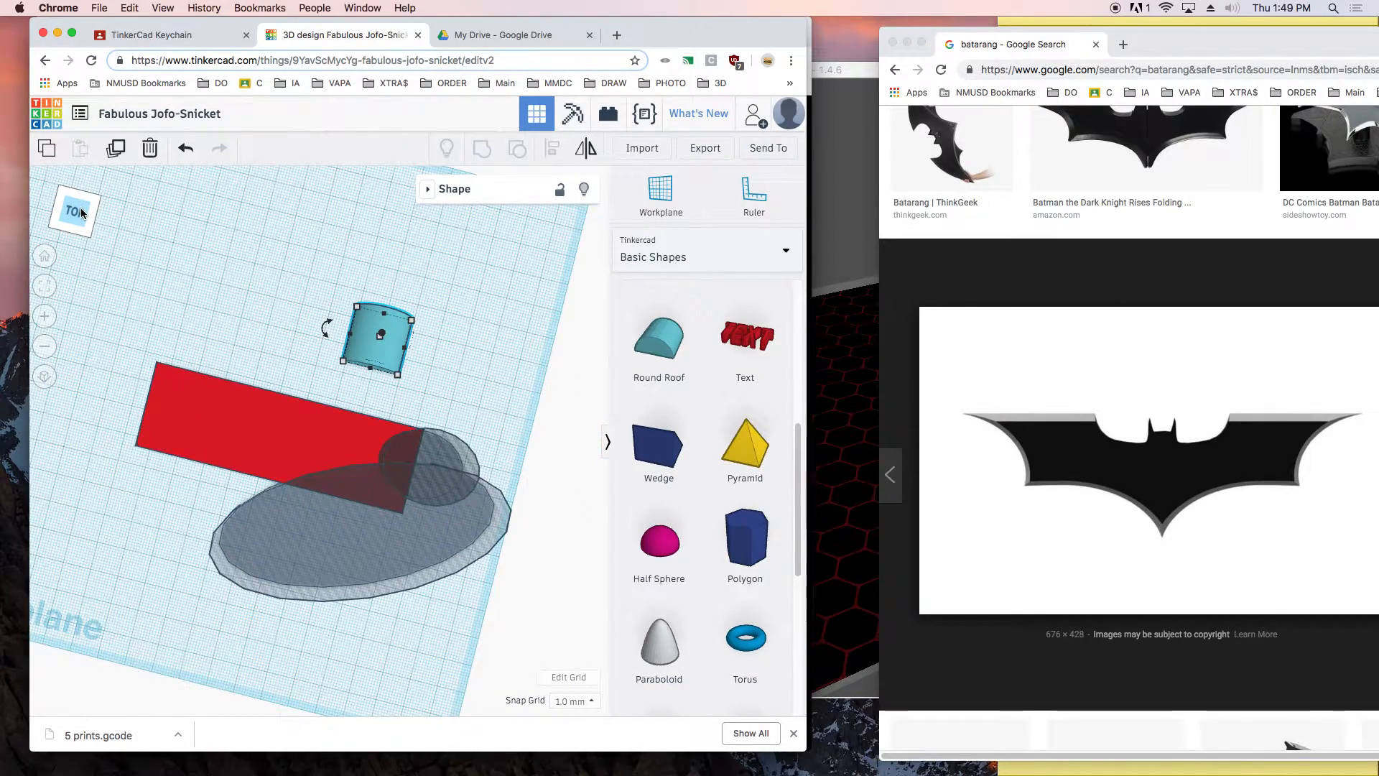
left_click(81, 207)
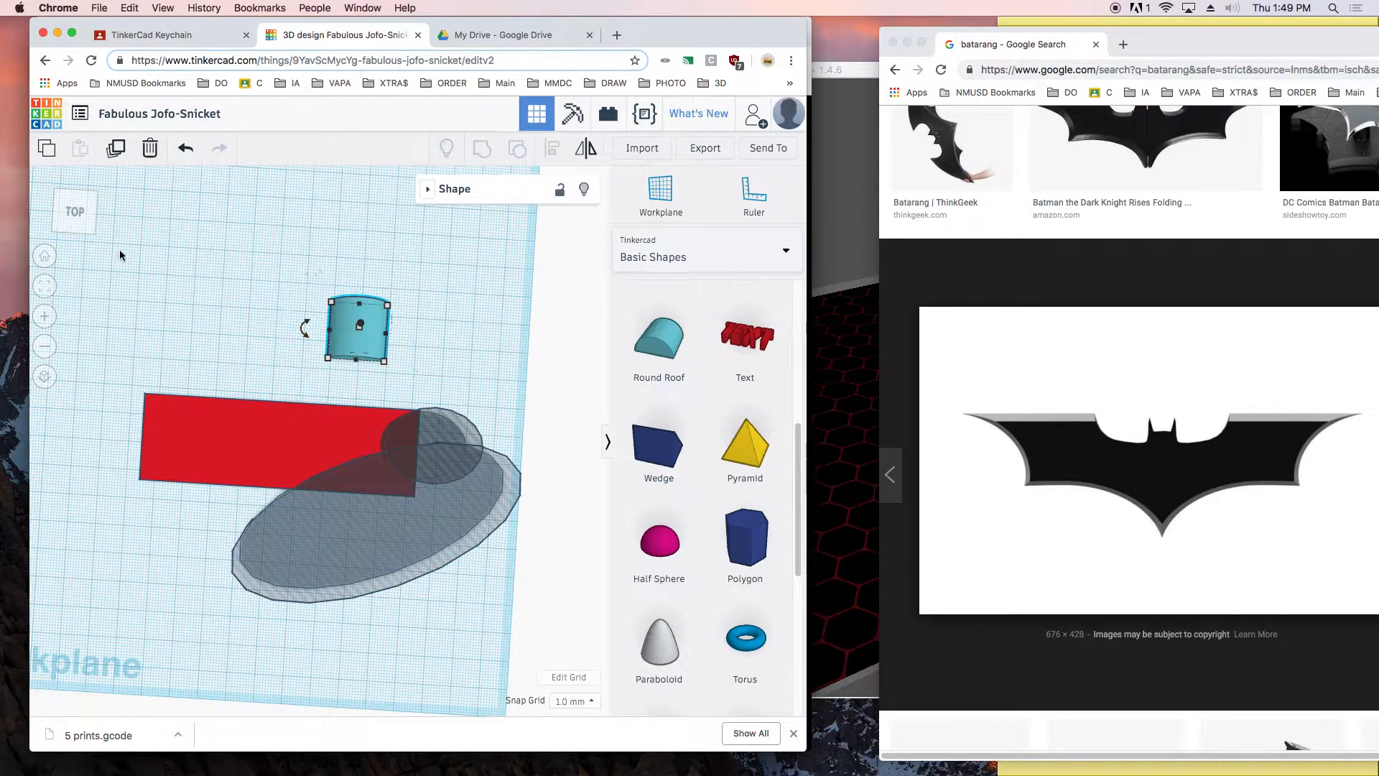
left_click(83, 221)
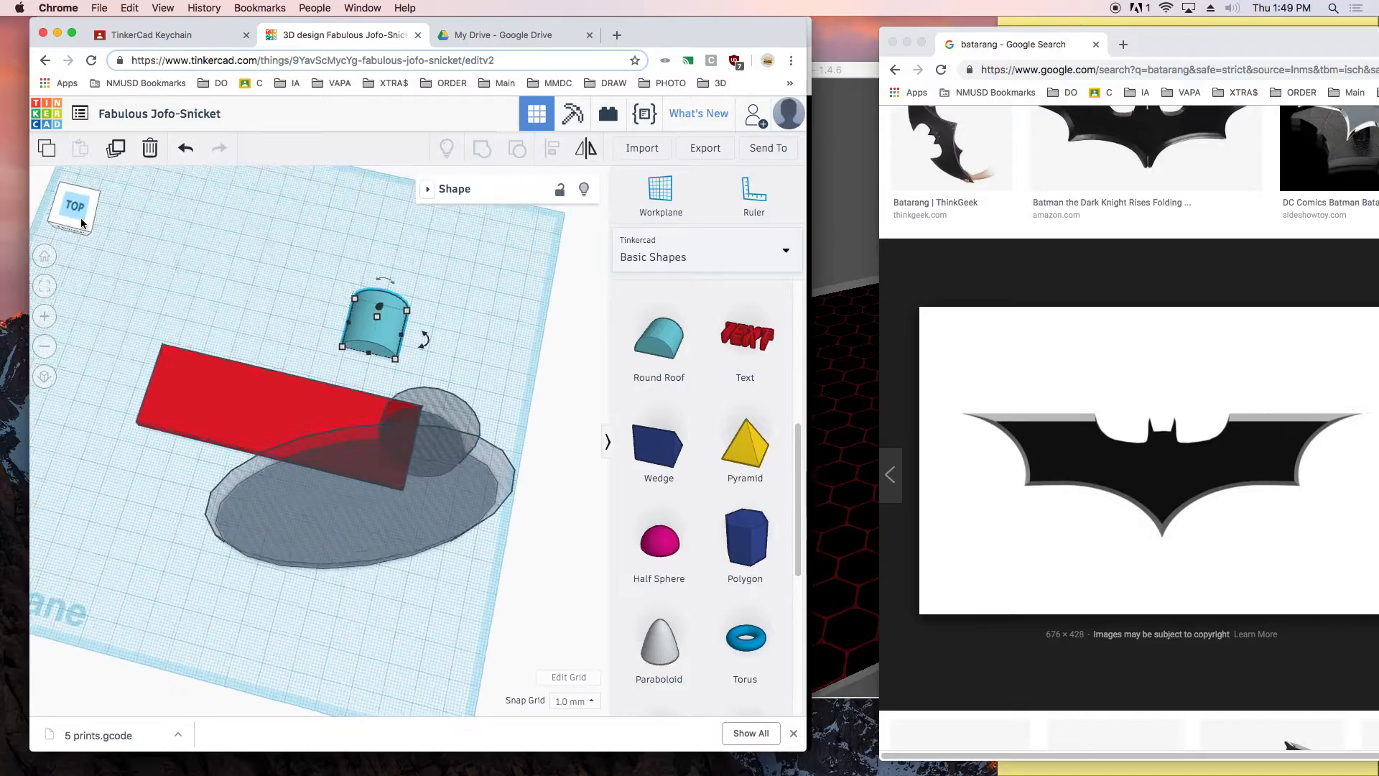
left_click_drag(78, 219, 63, 214)
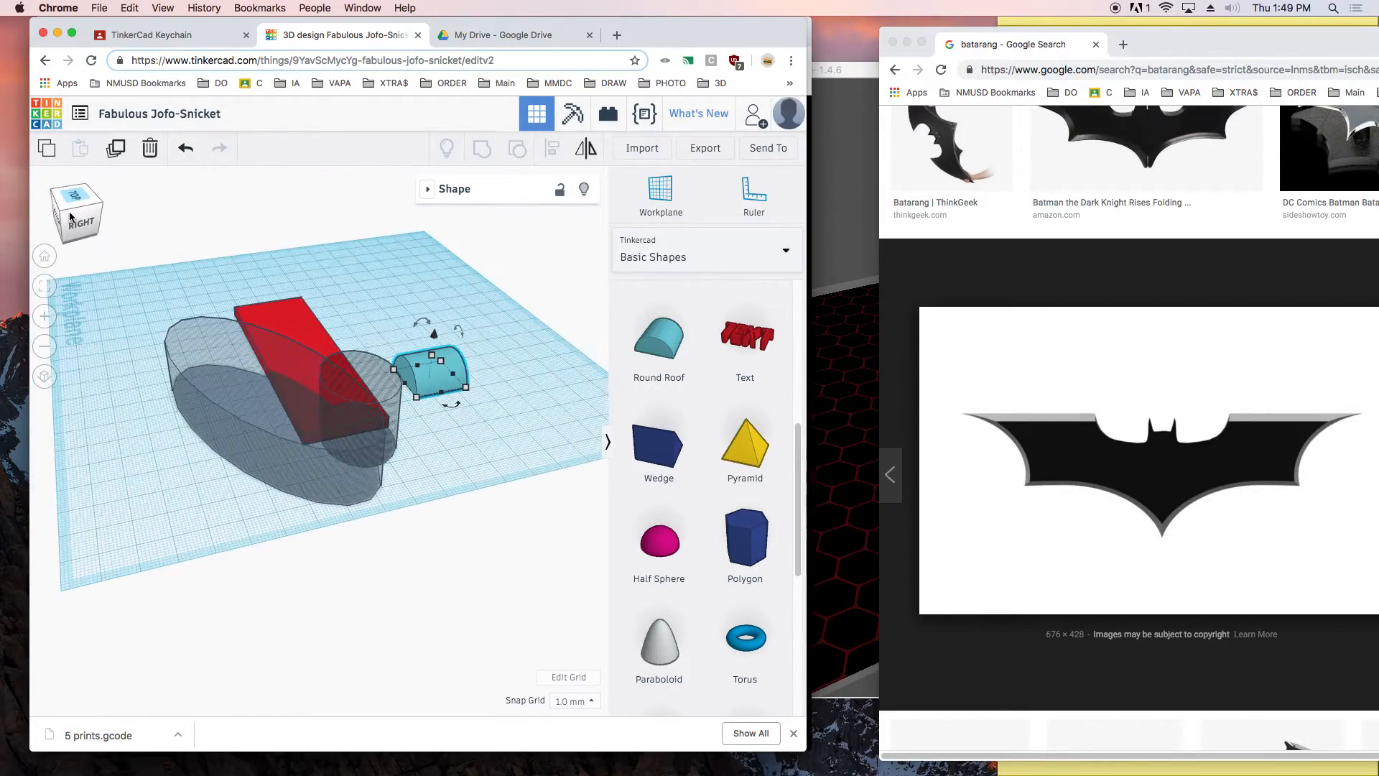
left_click_drag(425, 328, 394, 357)
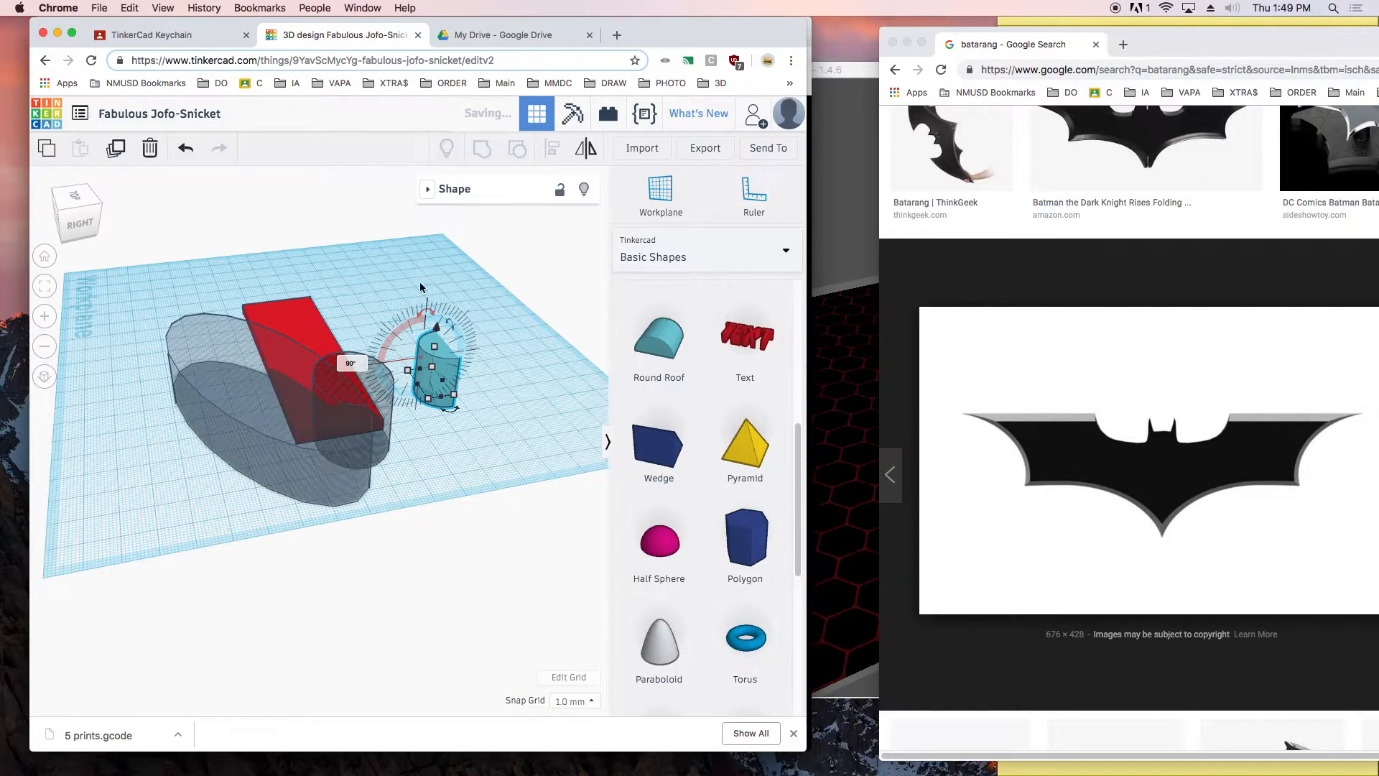
- Turn the upright round roof 90° about the vertical axis and move it onto the middle of the red box's upper edge
left_click(79, 229)
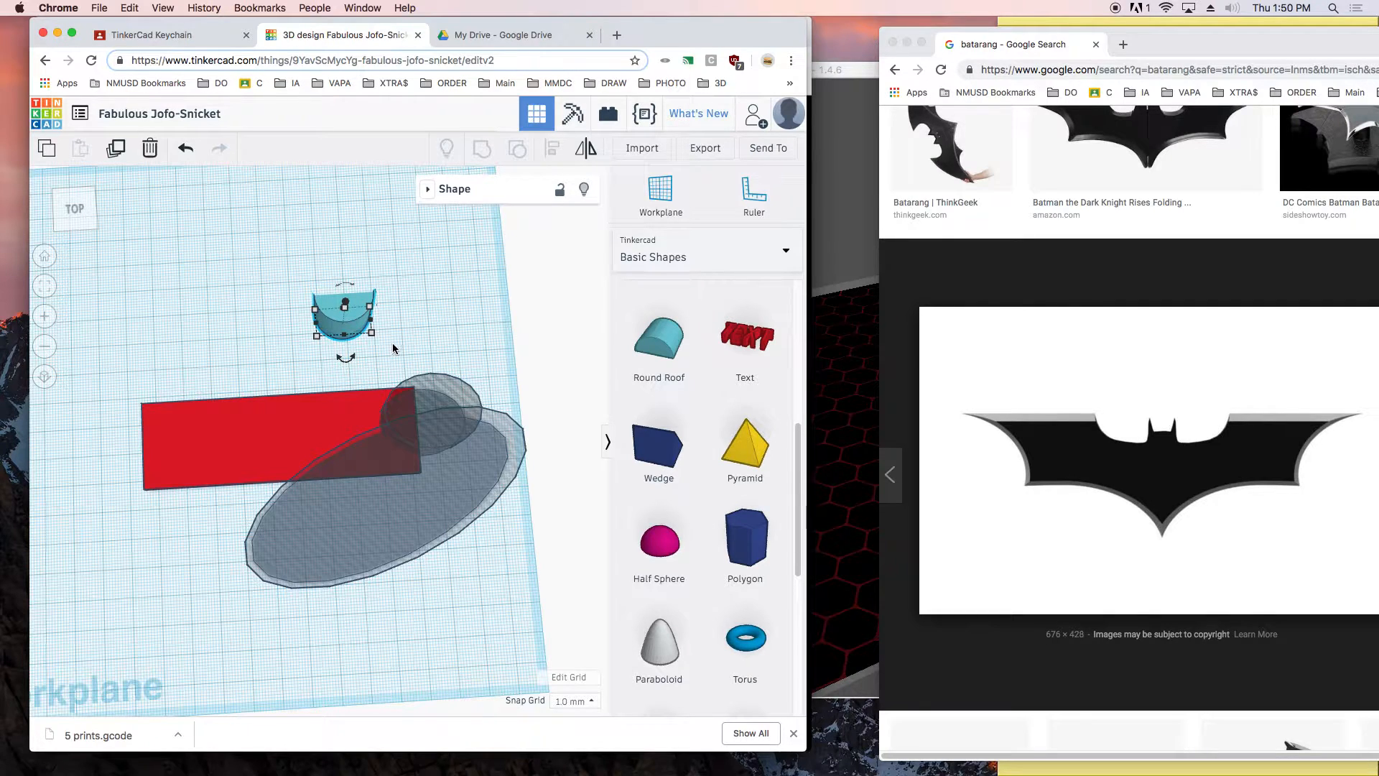
right_click_drag(444, 326, 436, 320)
left_click(82, 206)
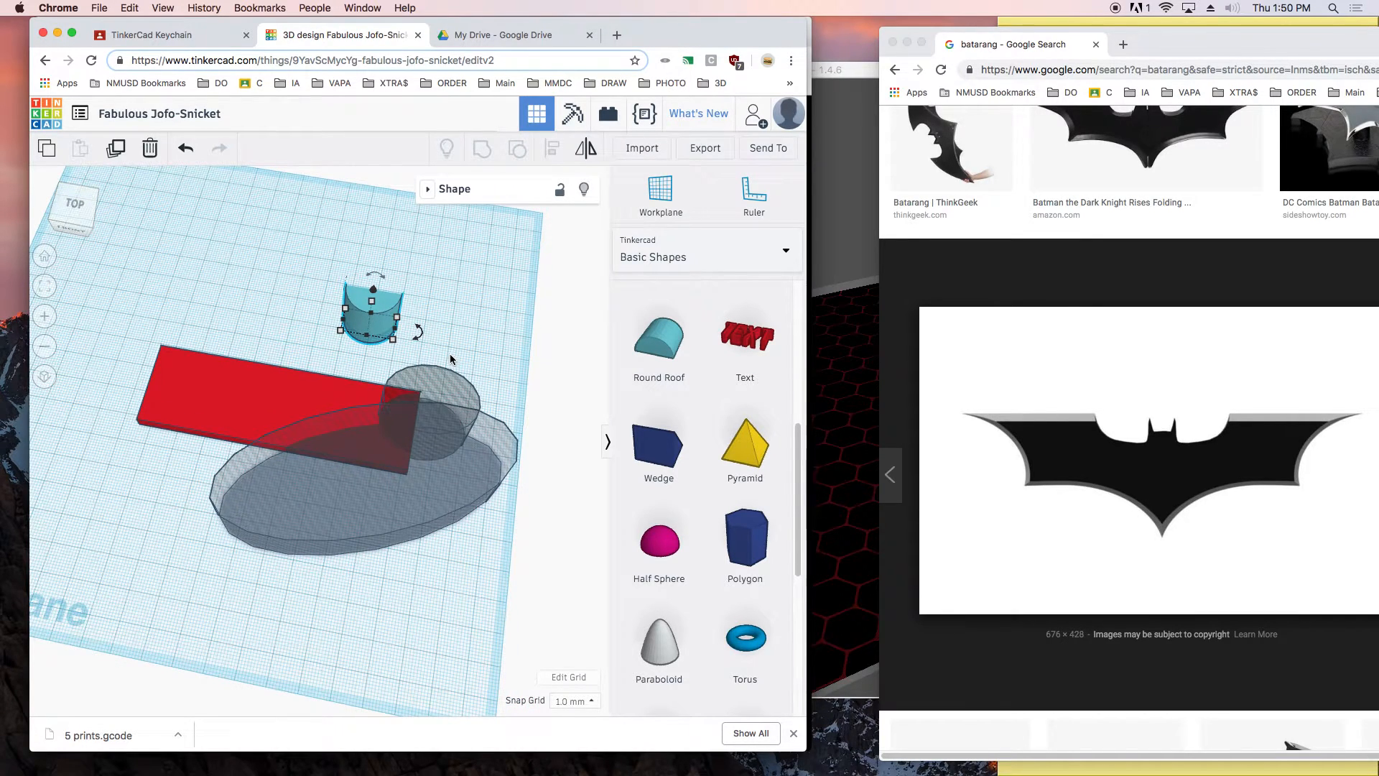
left_click(421, 332)
left_click(422, 332)
type("90")
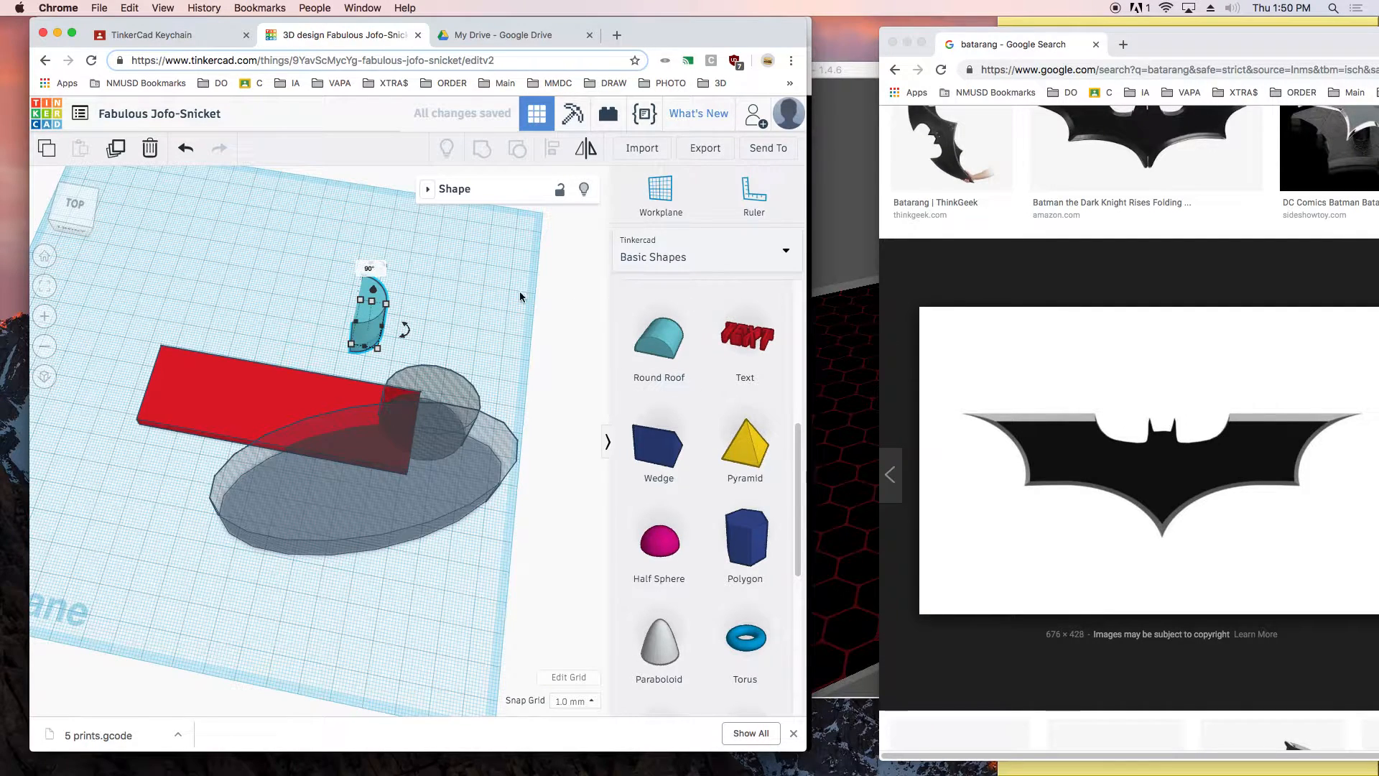
left_click_drag(382, 294, 337, 357)
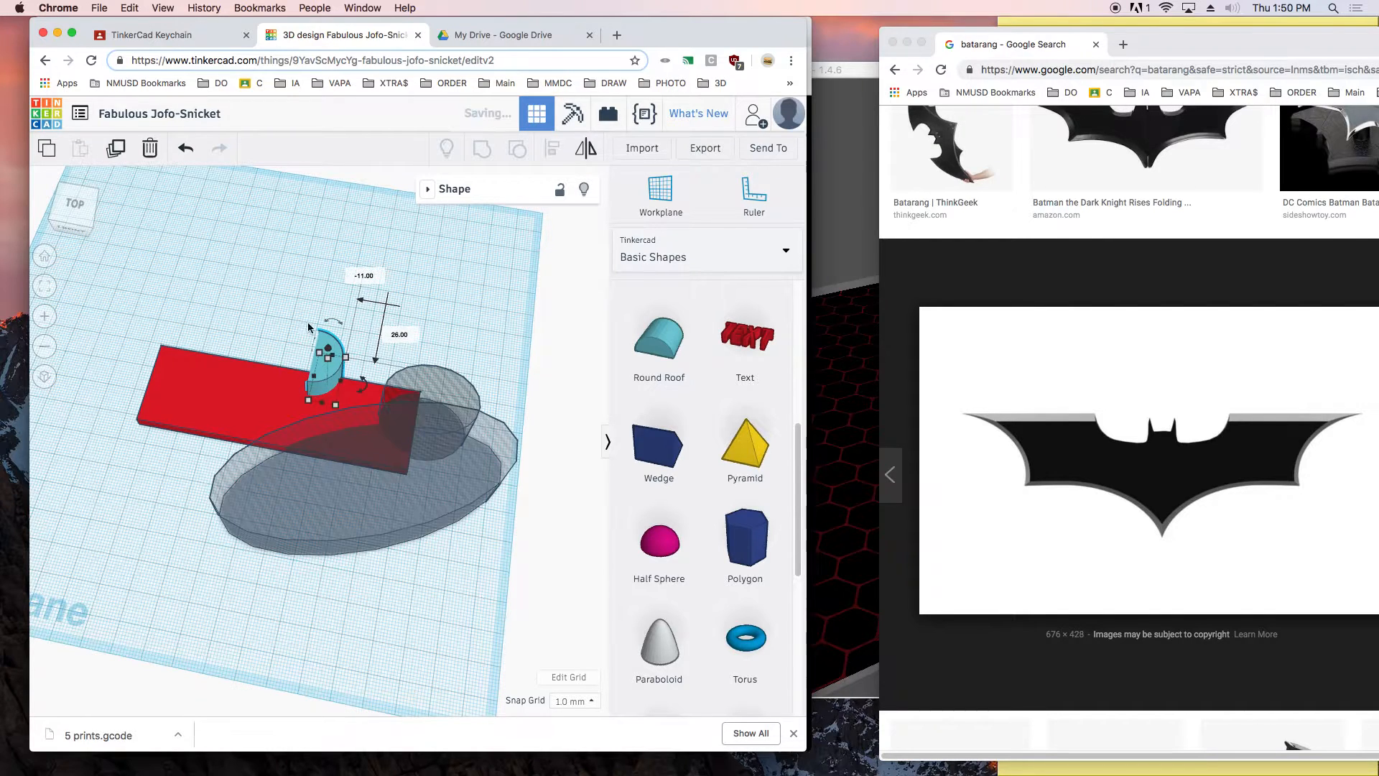
left_click(72, 203)
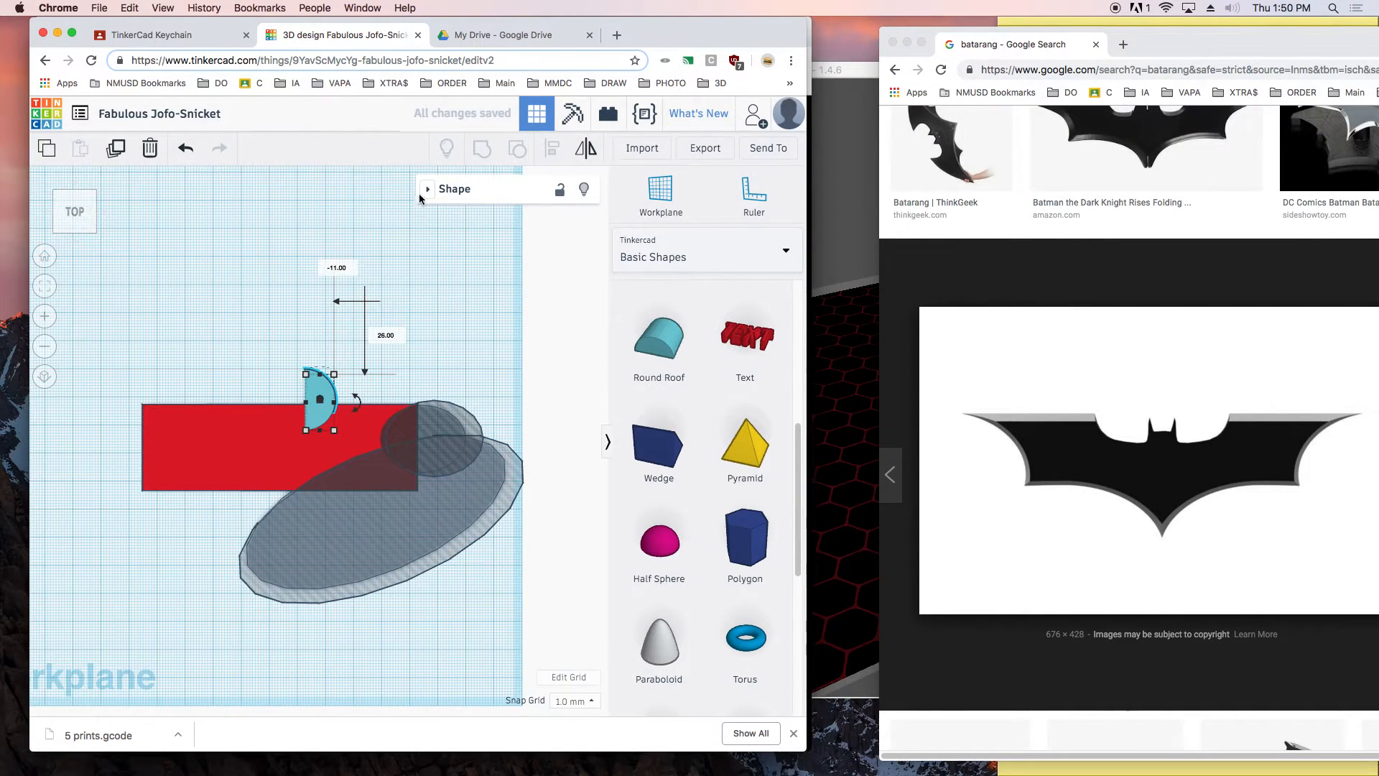
- Convert the half-round roof shape on the red box's upper edge into a hole
left_click_drag(29, 171, 0, 171)
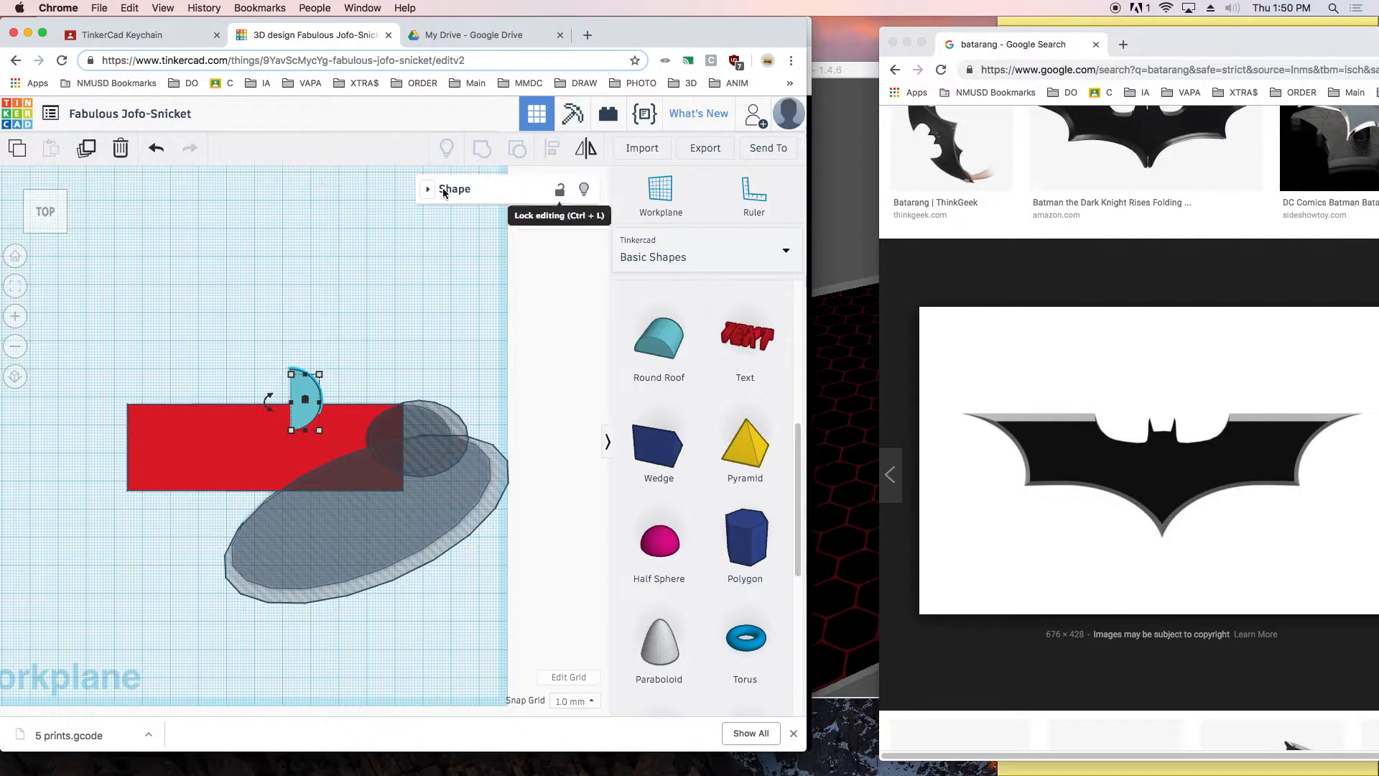
left_click(427, 189)
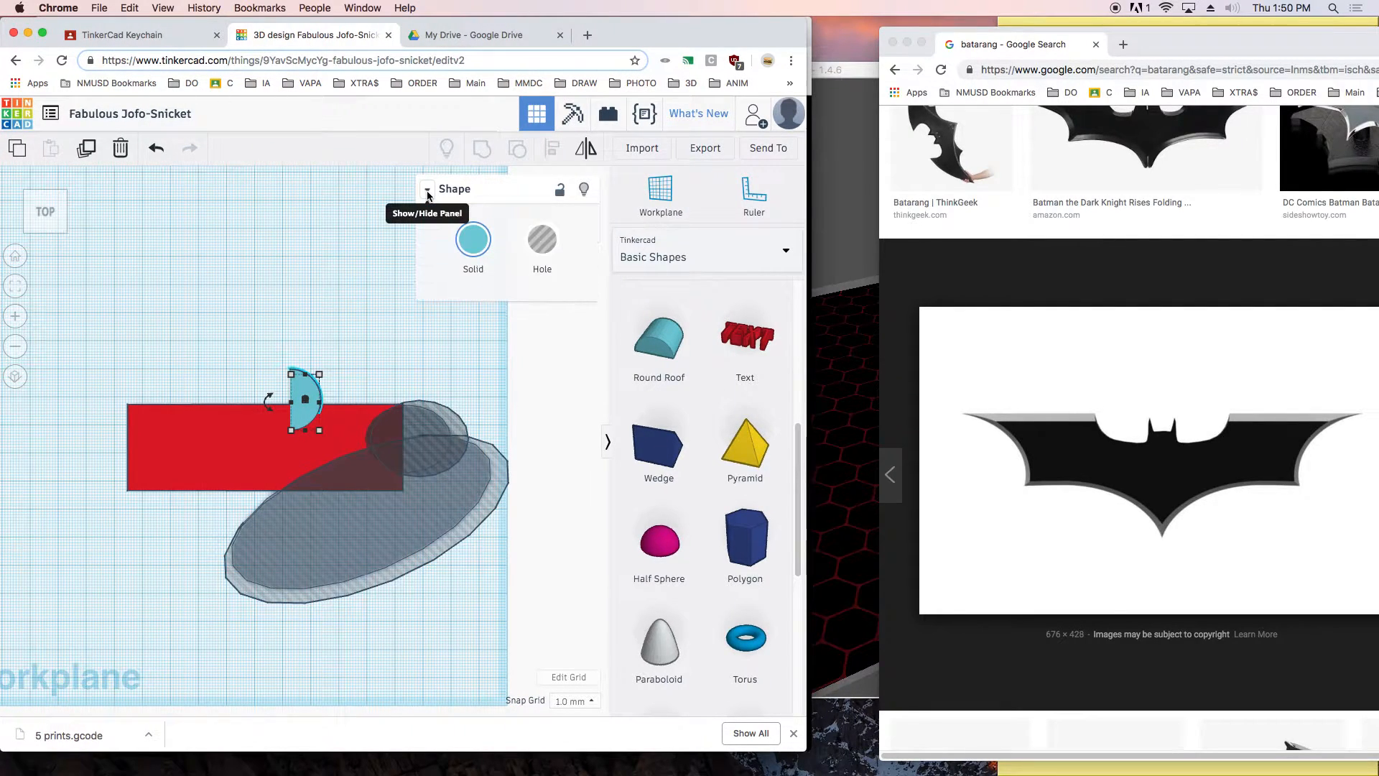
left_click(544, 247)
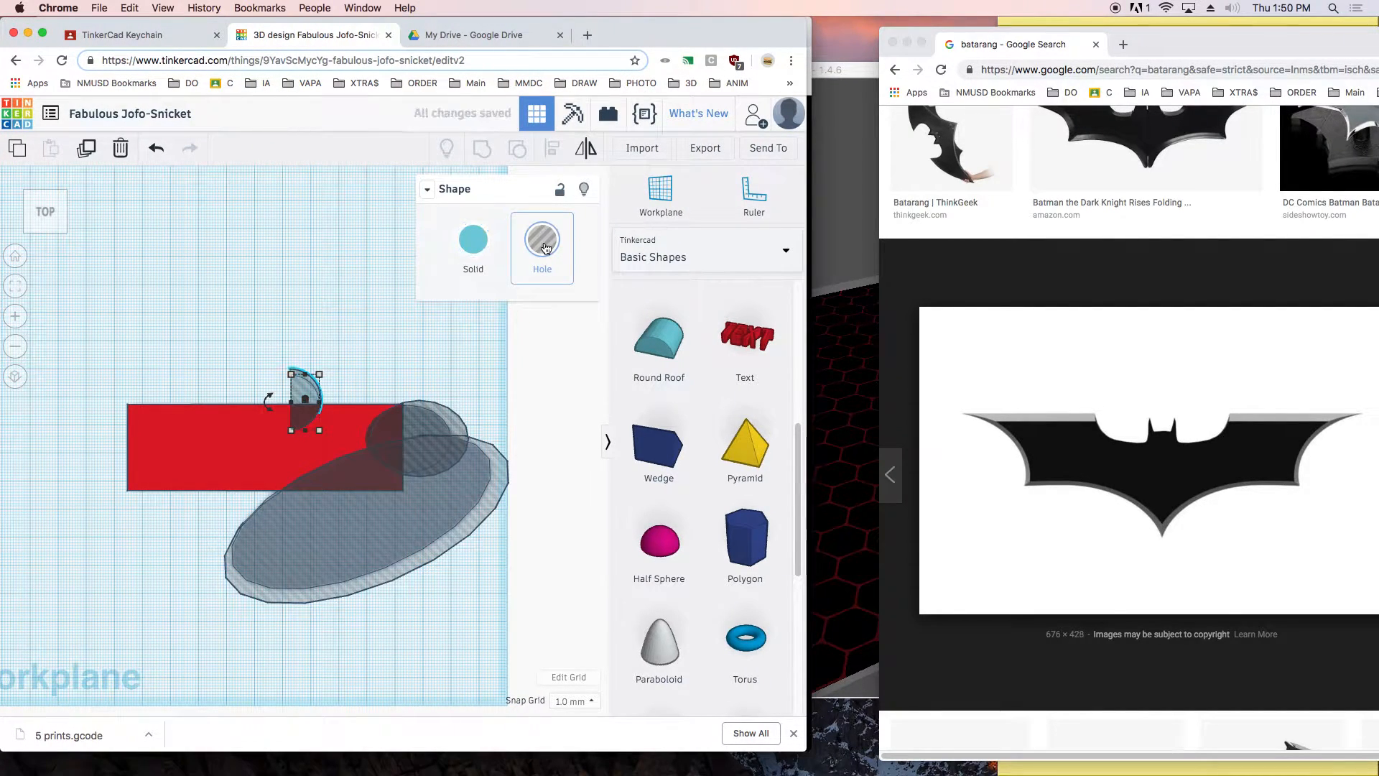
left_click(559, 190)
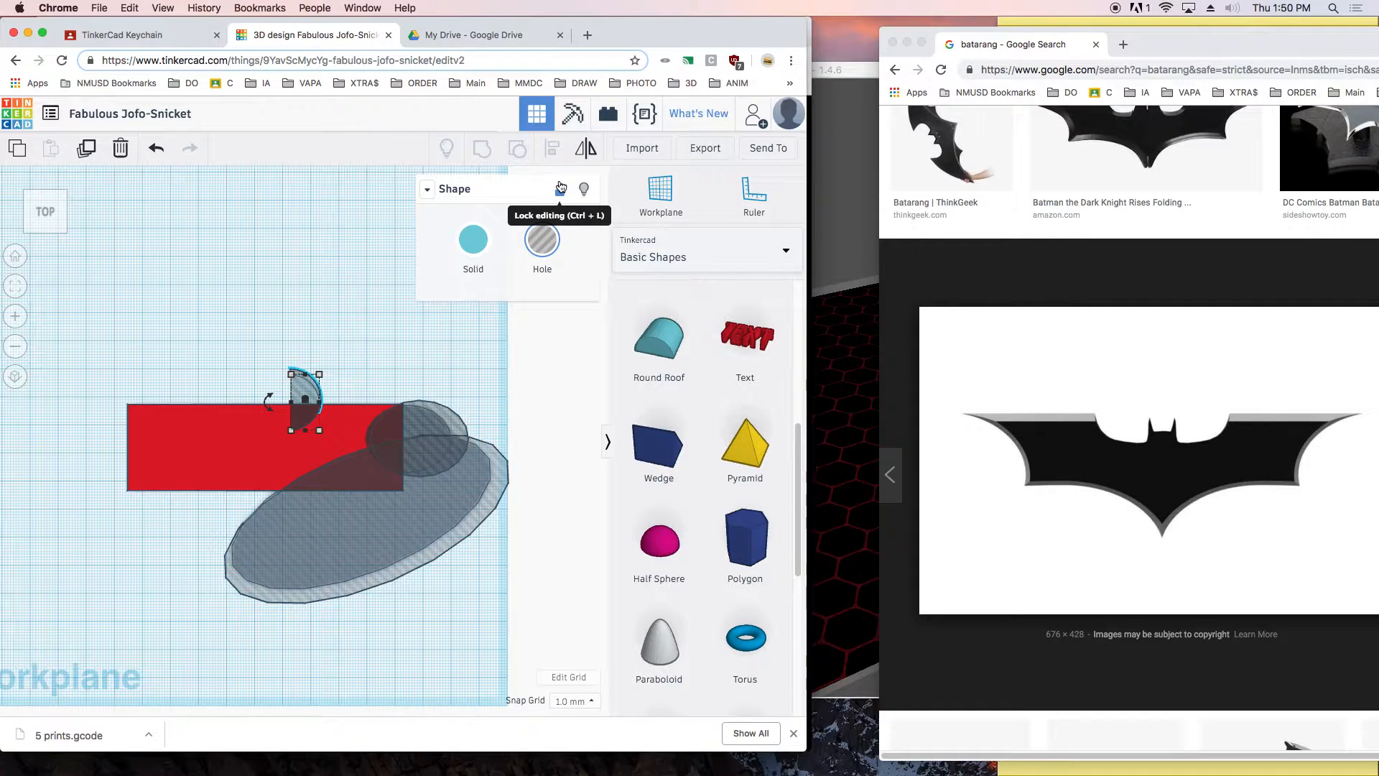
- Move all four shapes together slightly up and left on the workplane, and nudge the large elliptical hole 3 mm left
left_click_drag(149, 310, 476, 591)
left_click_drag(420, 514, 408, 477)
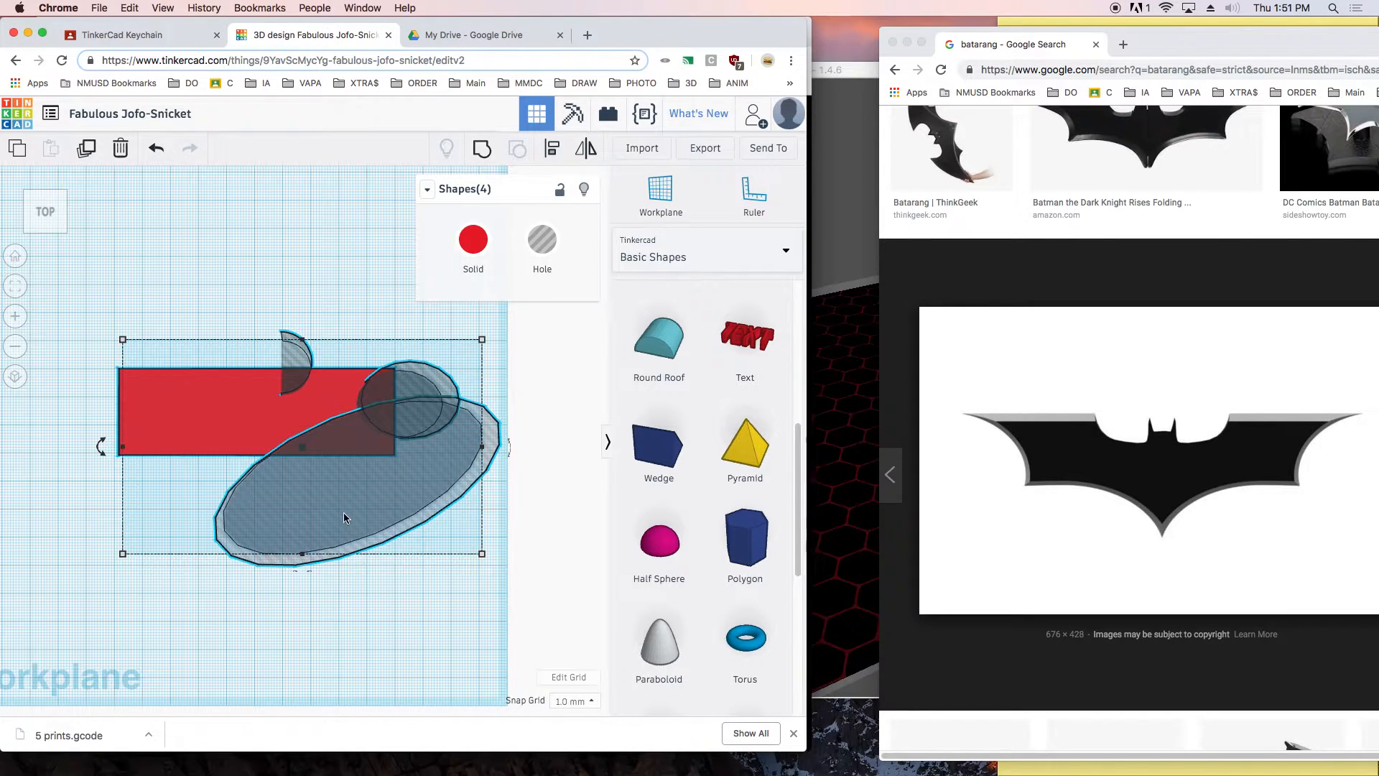
left_click(325, 512)
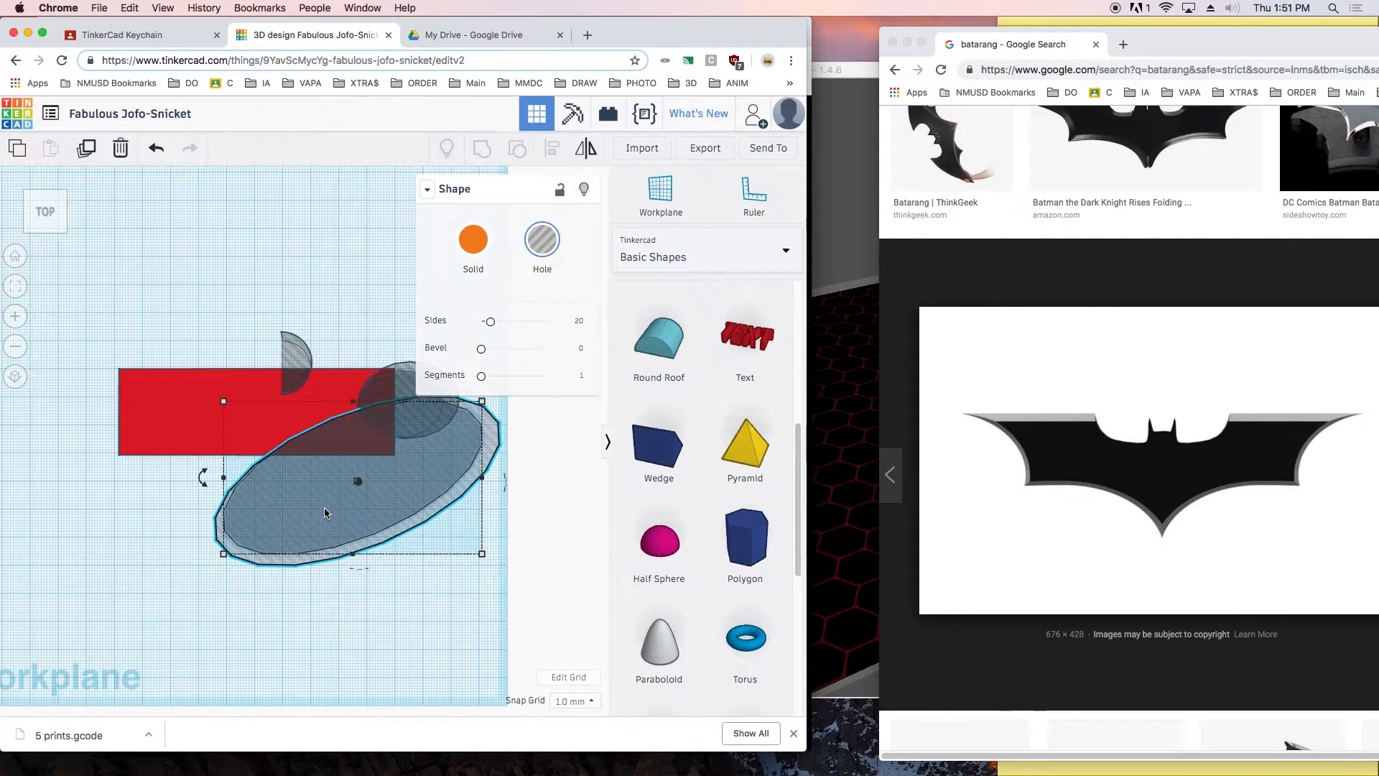
key("Left")
key("Left")
key("Left")
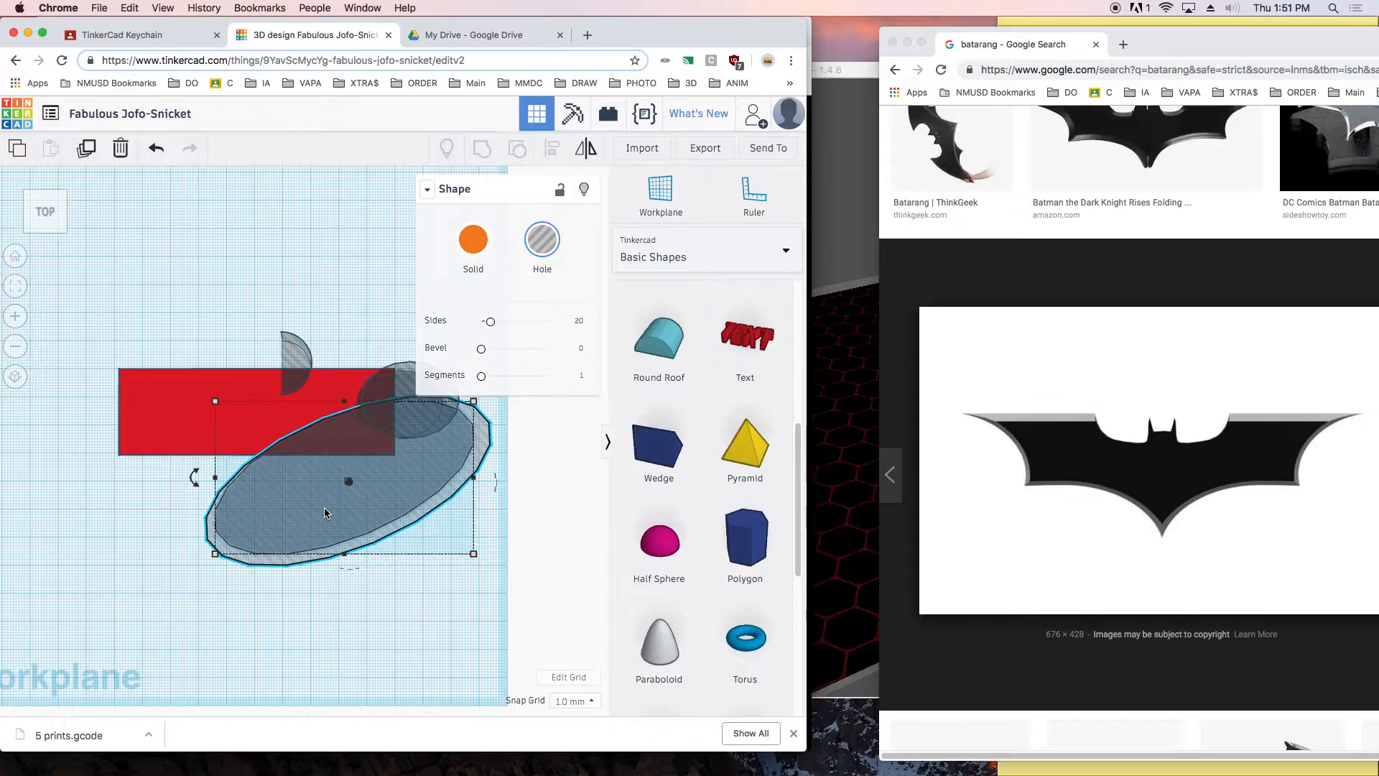
right_click_drag(244, 363, 393, 435)
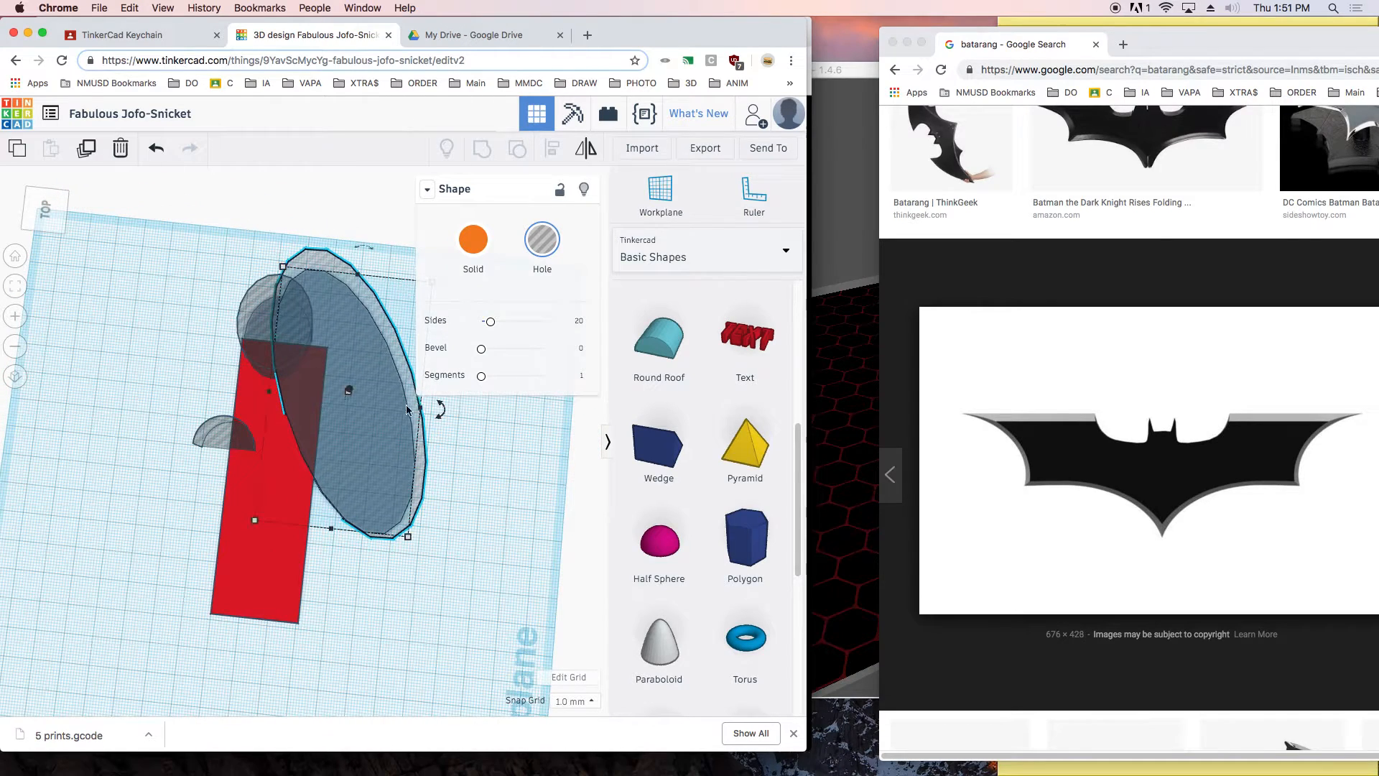
- Nudge the large elliptical hole 2 mm along the red box's length toward its middle
key("Down")
key("Down")
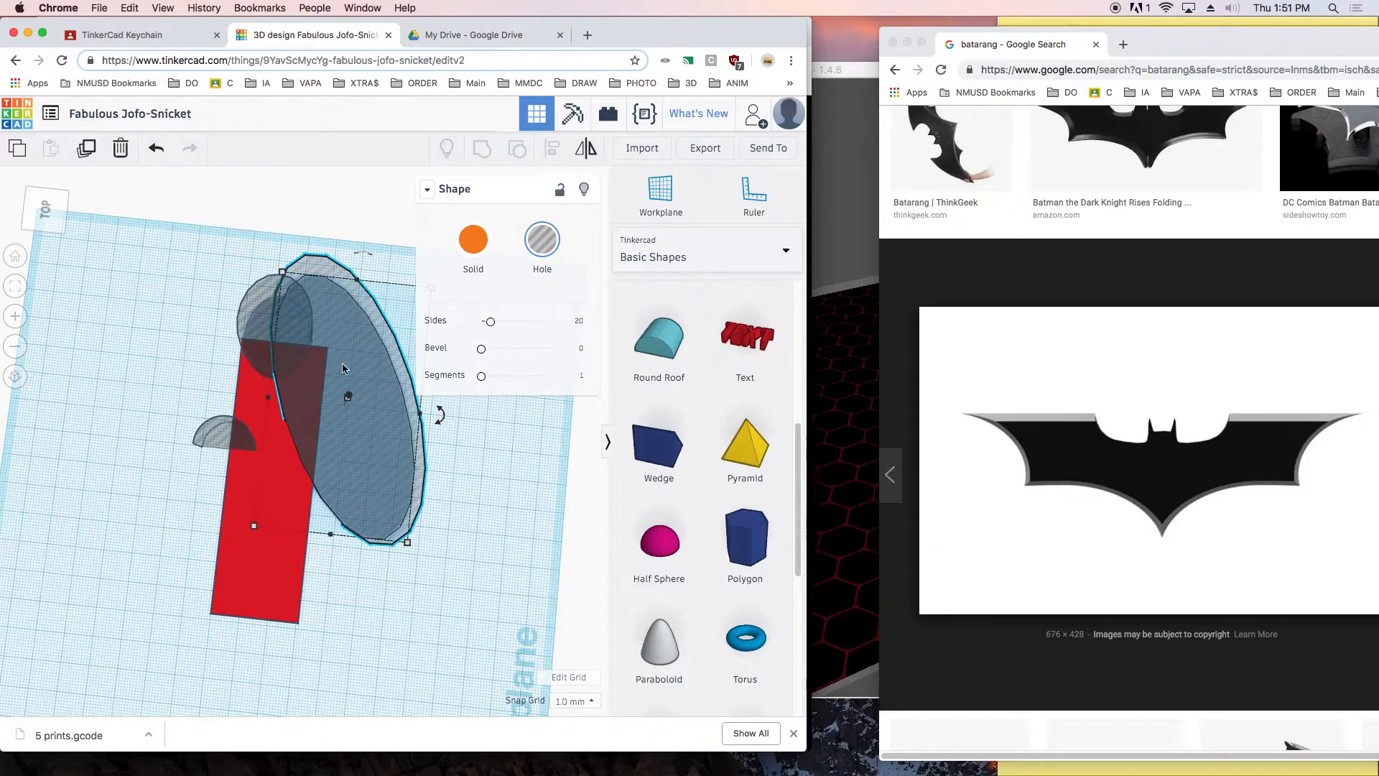
right_click_drag(513, 480, 373, 503)
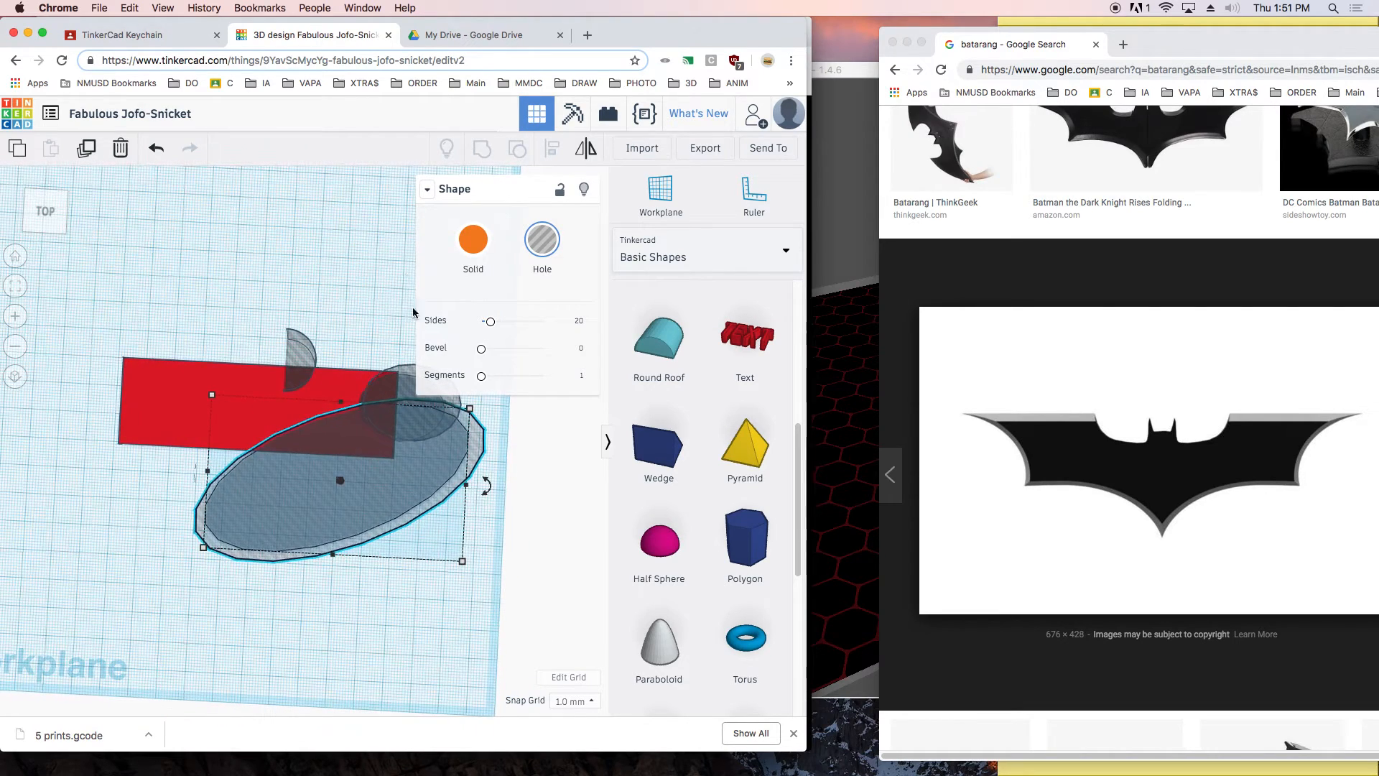
left_click(428, 189)
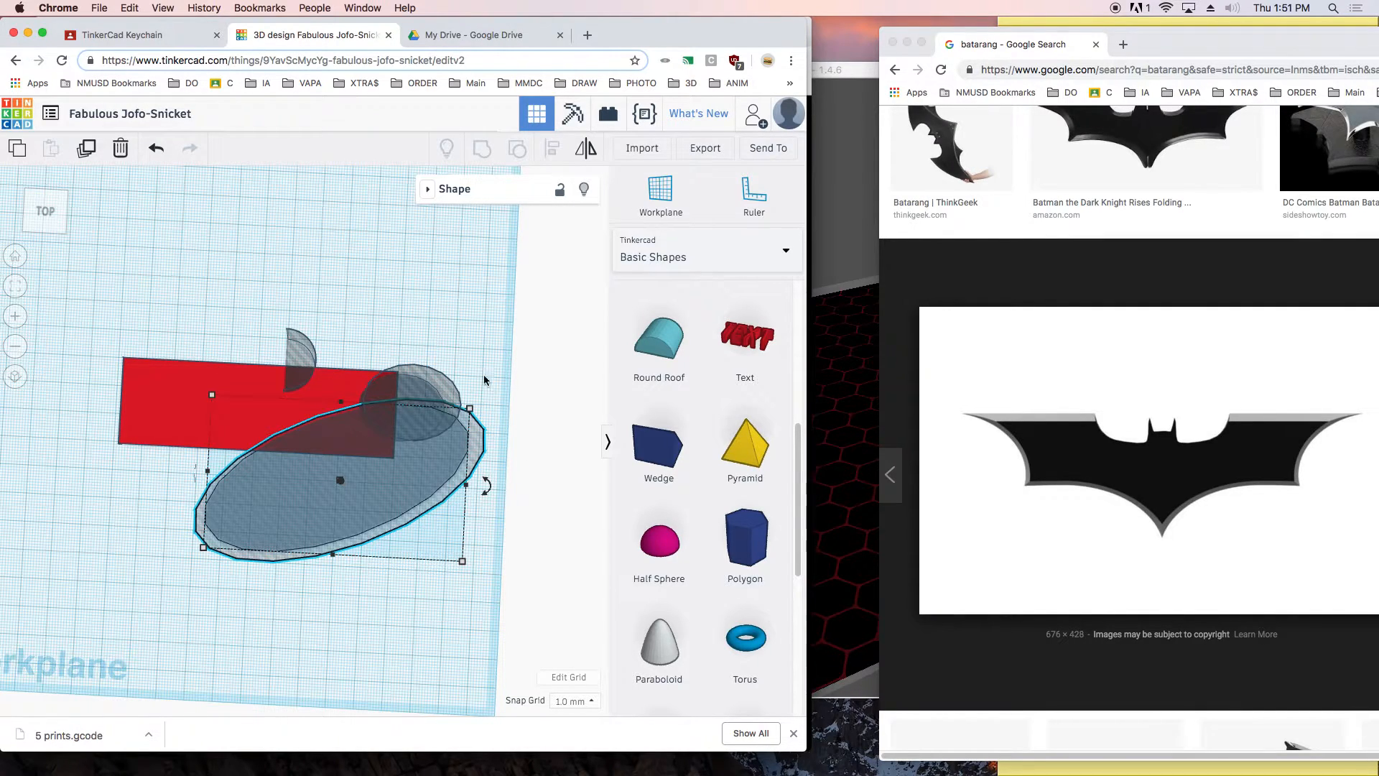
left_click(54, 215)
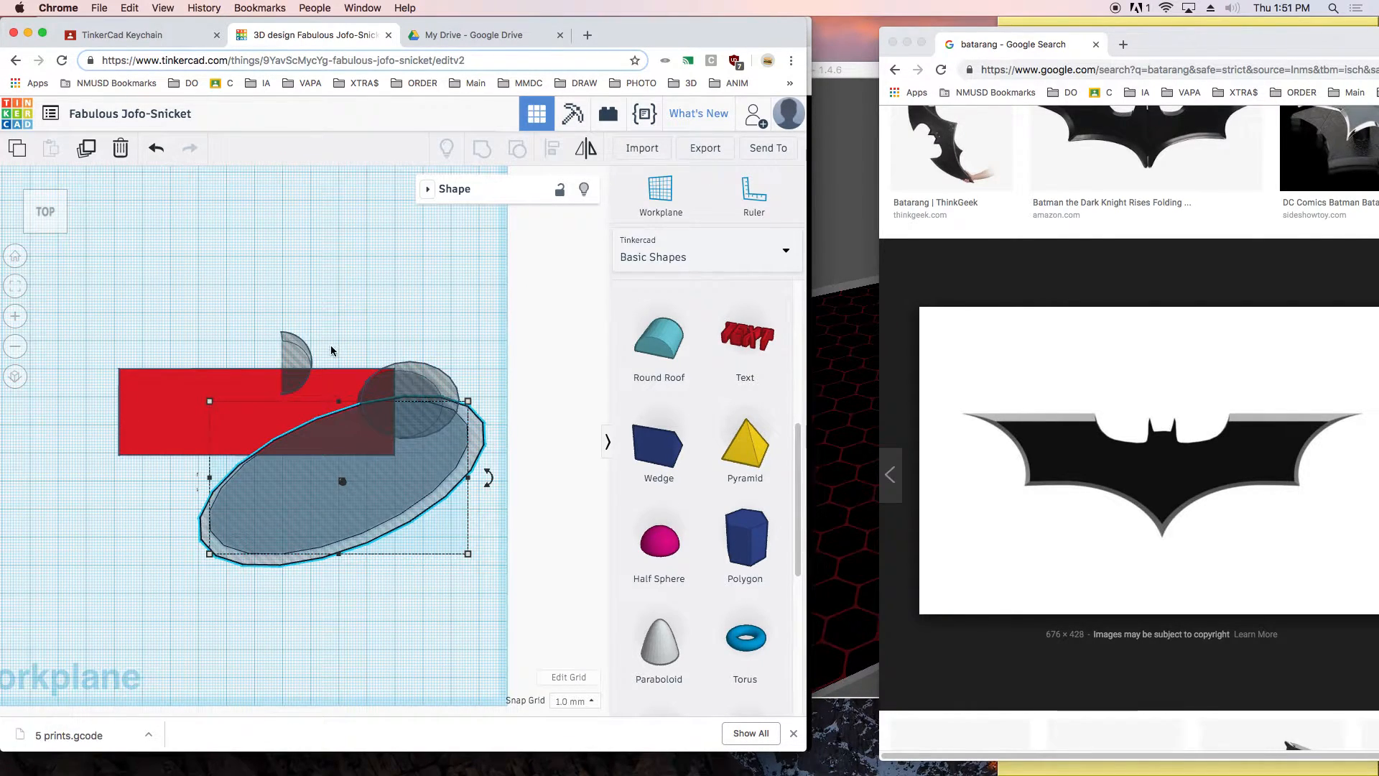
left_click(175, 225)
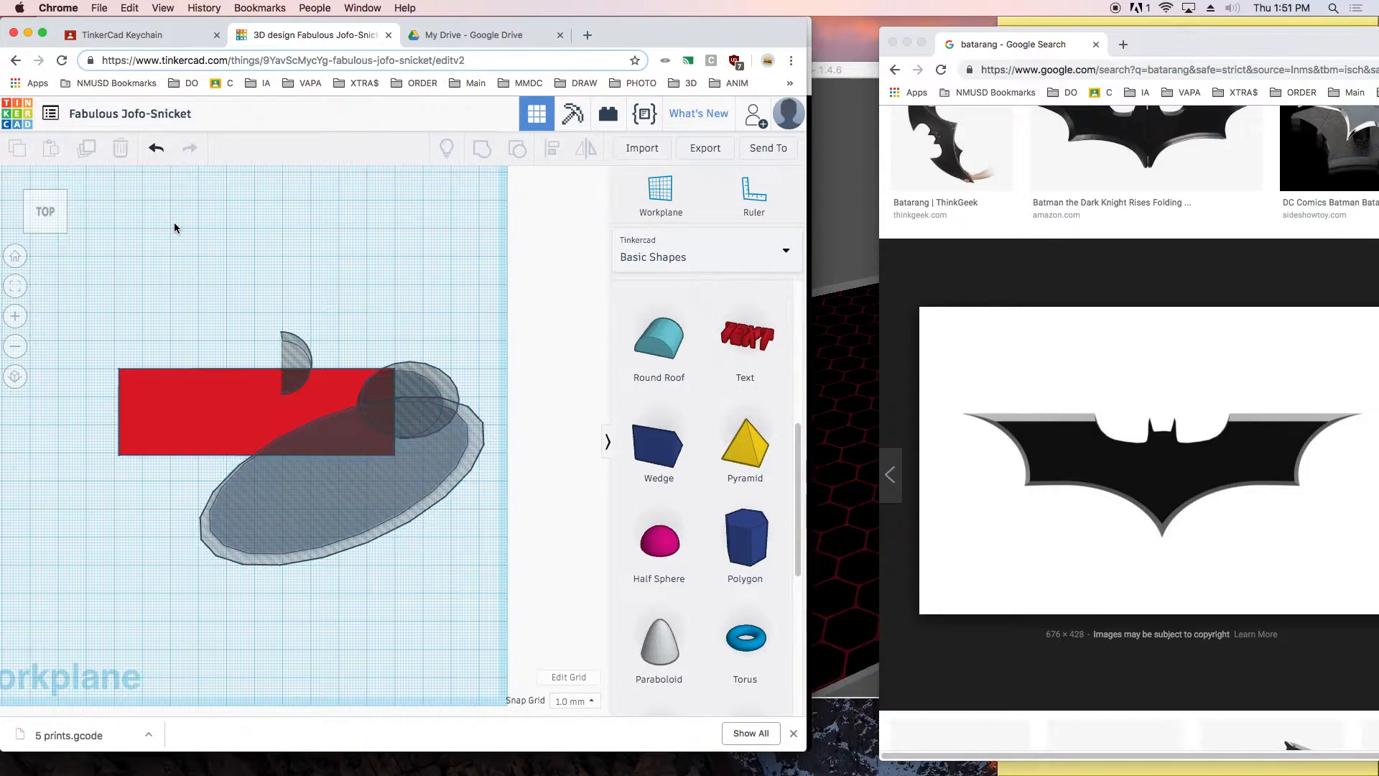
left_click(294, 359)
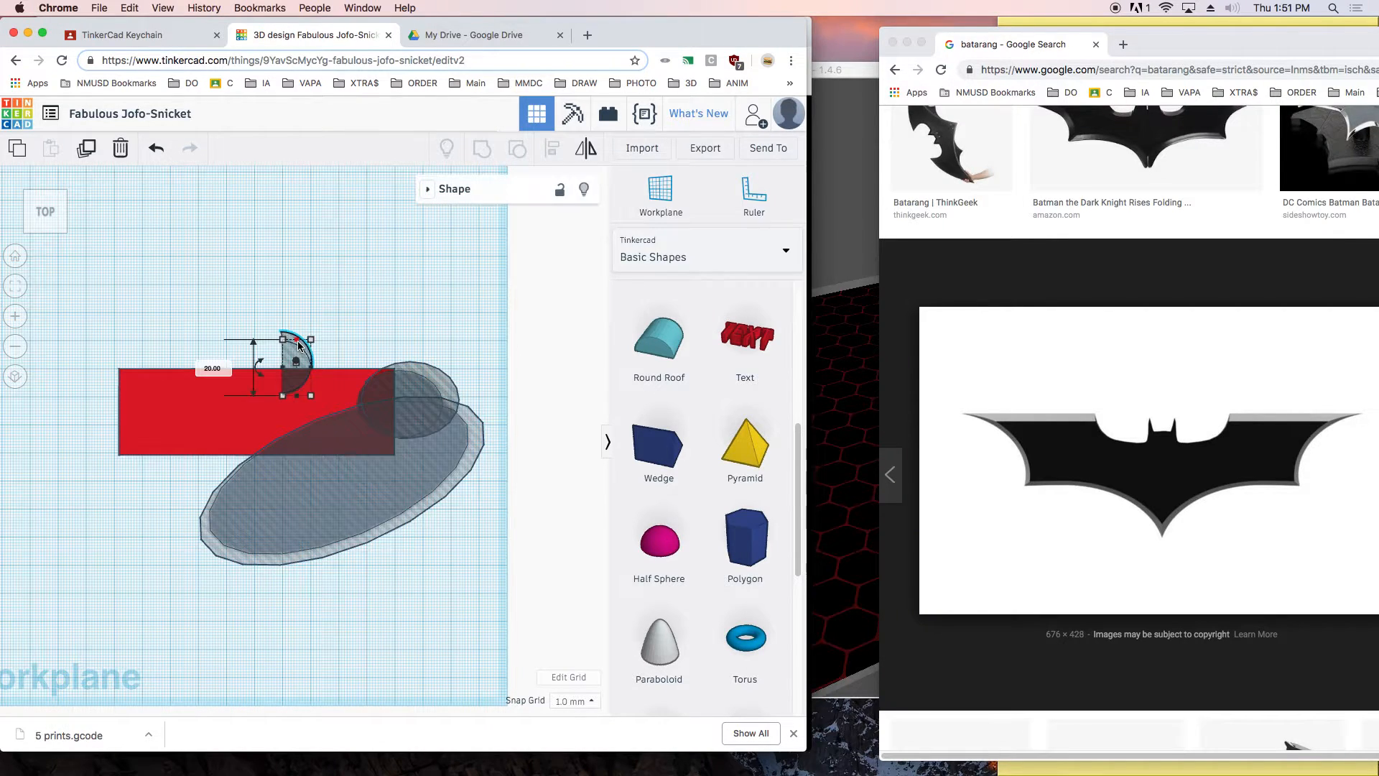
left_click(417, 372, "shift")
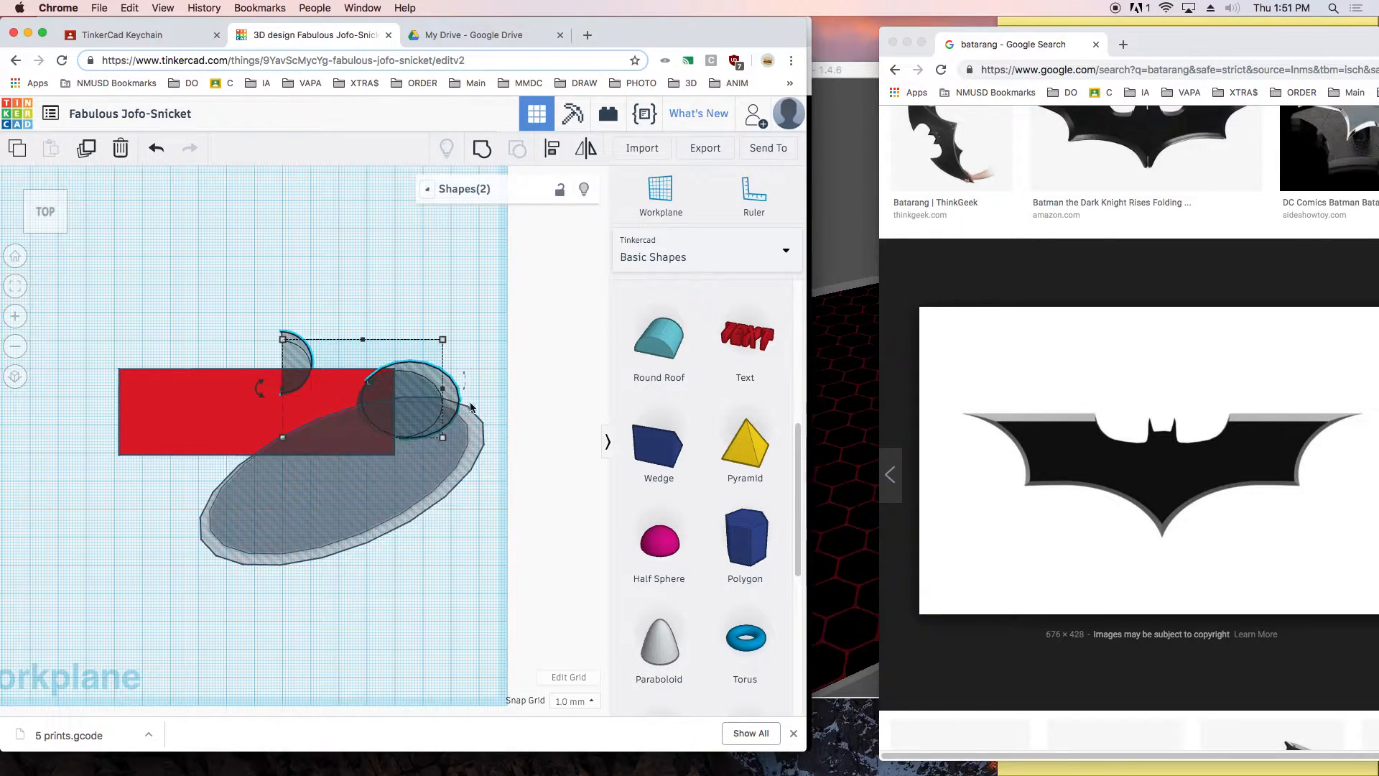
left_click(405, 492, "shift")
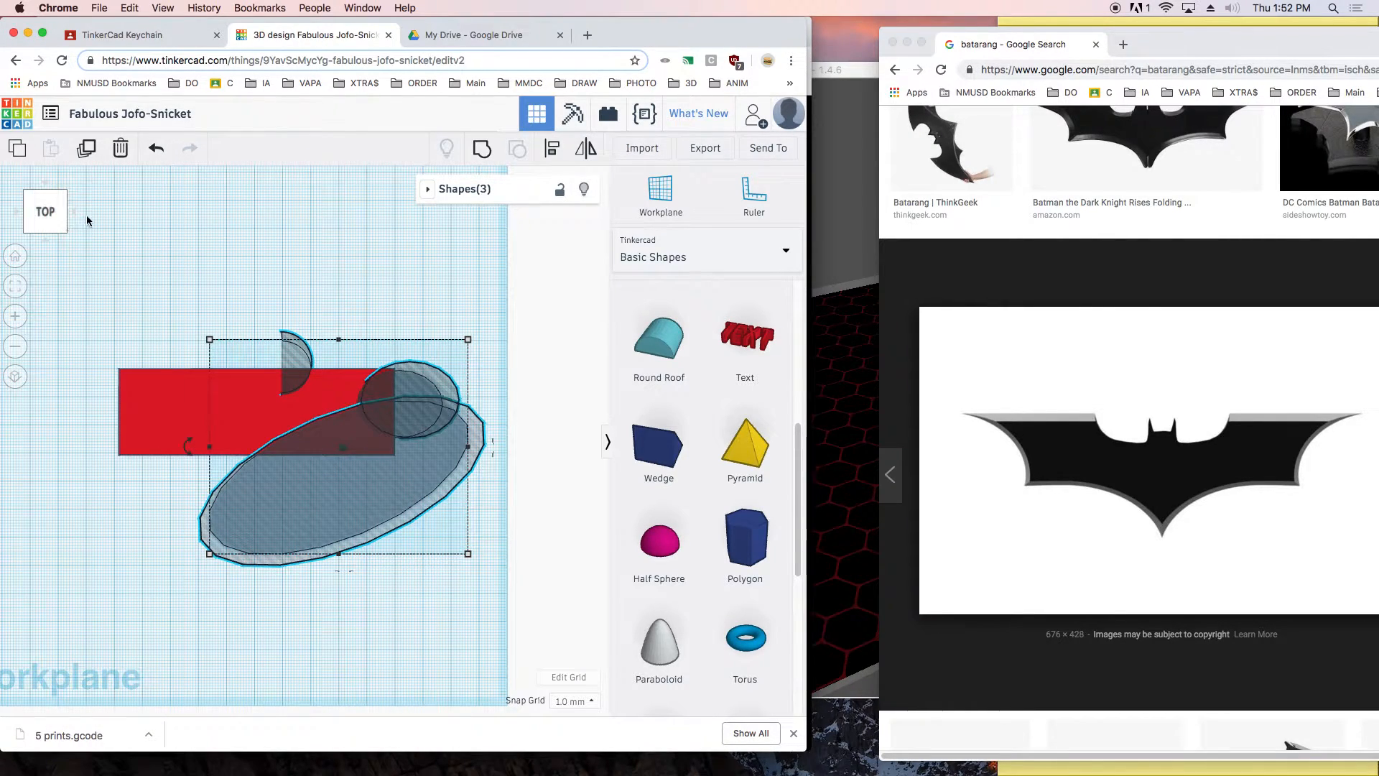
left_click(138, 227)
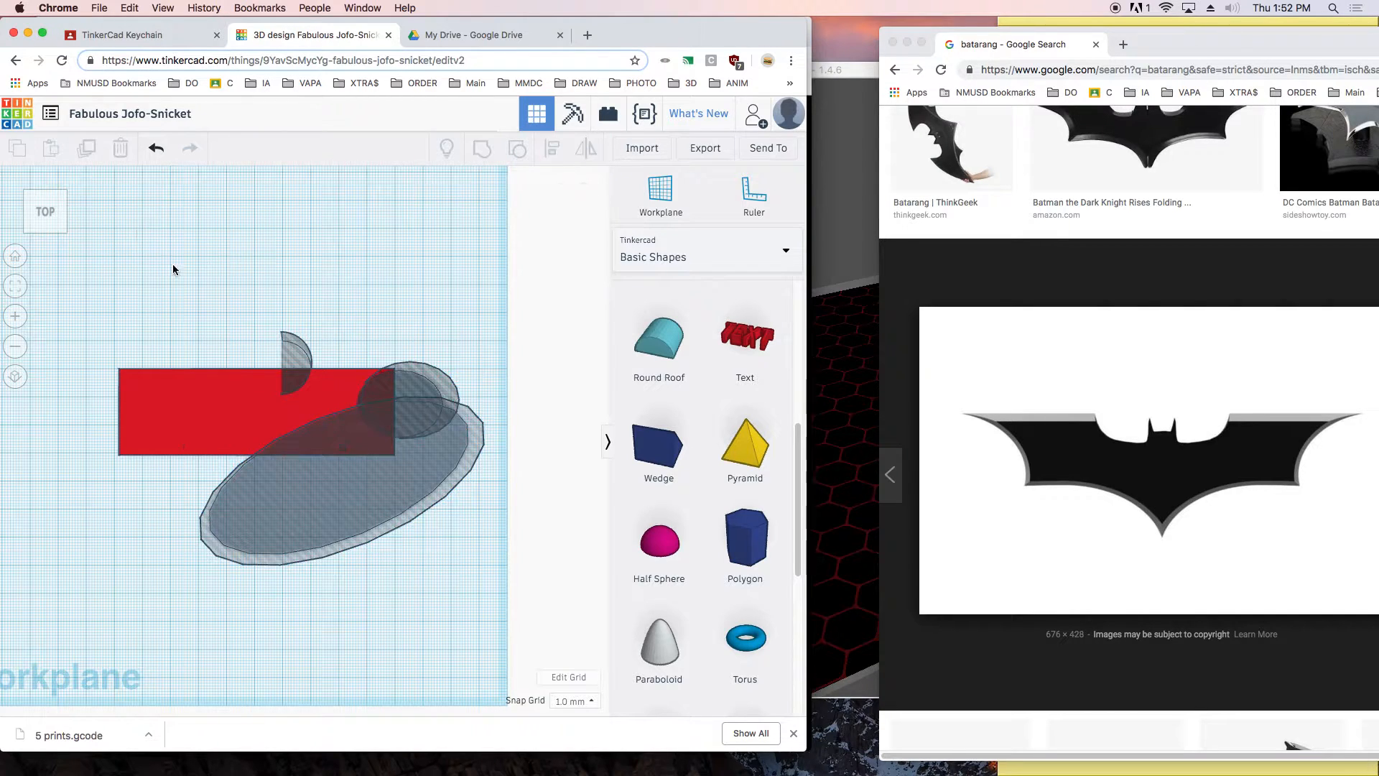
- Select the three hole shapes without the red box, duplicate them and move the copies 91 mm toward the box's other end
left_click_drag(117, 245, 444, 610)
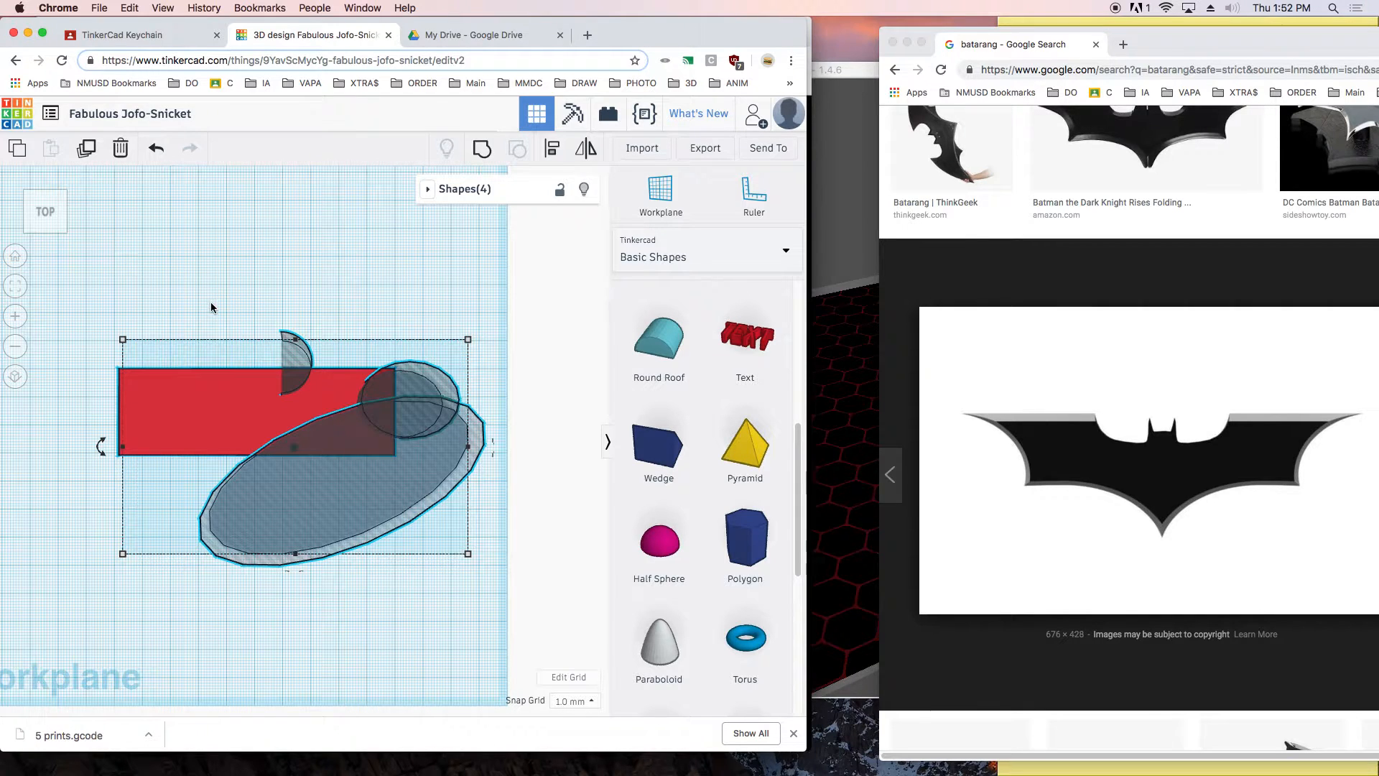
left_click(56, 220)
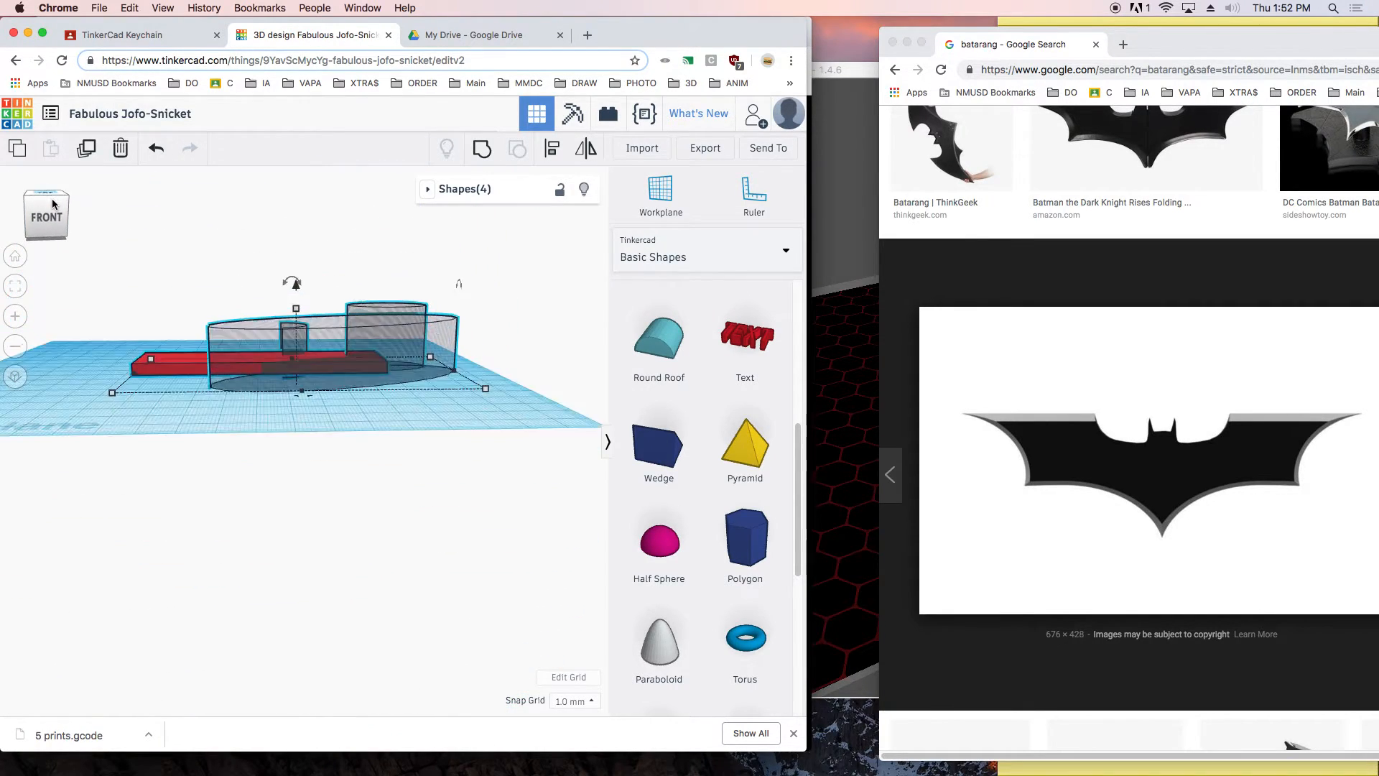
left_click_drag(146, 229, 493, 343)
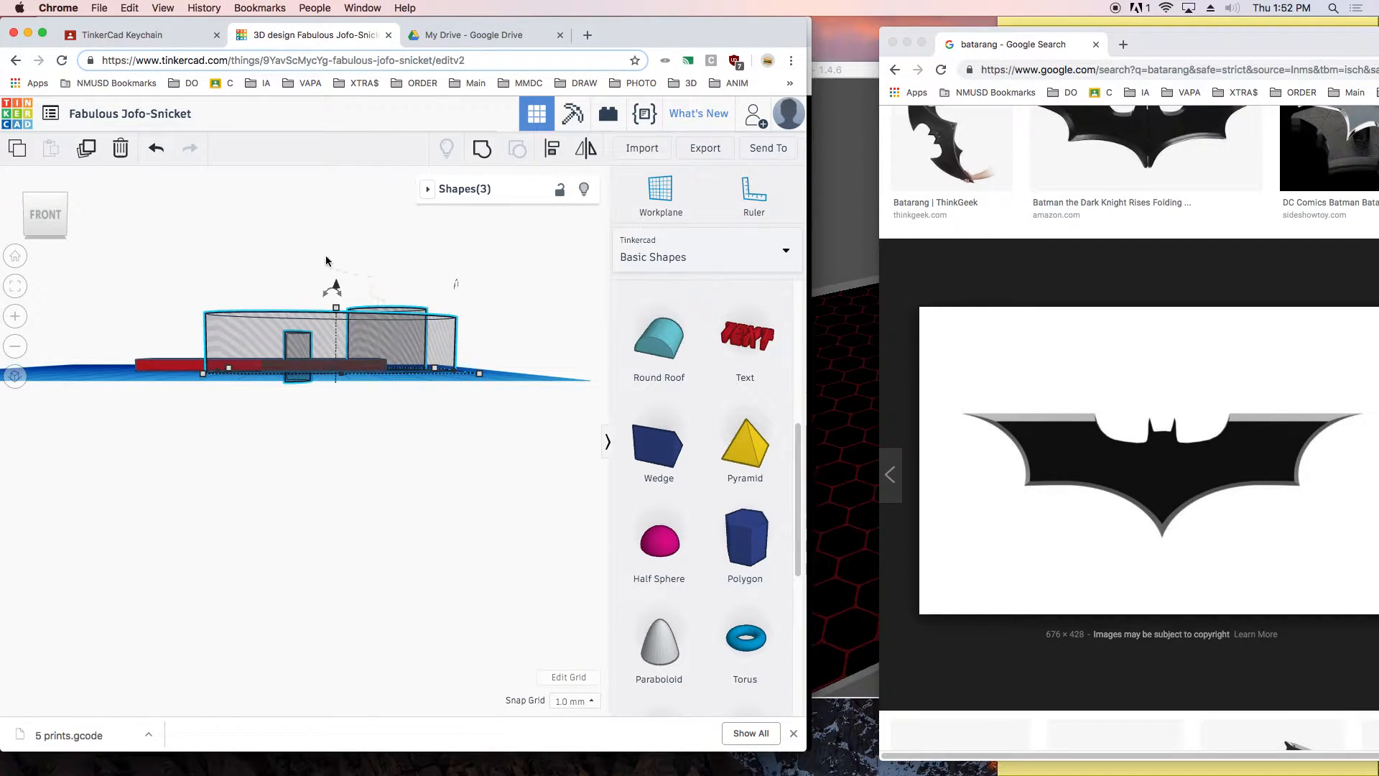
left_click(46, 227)
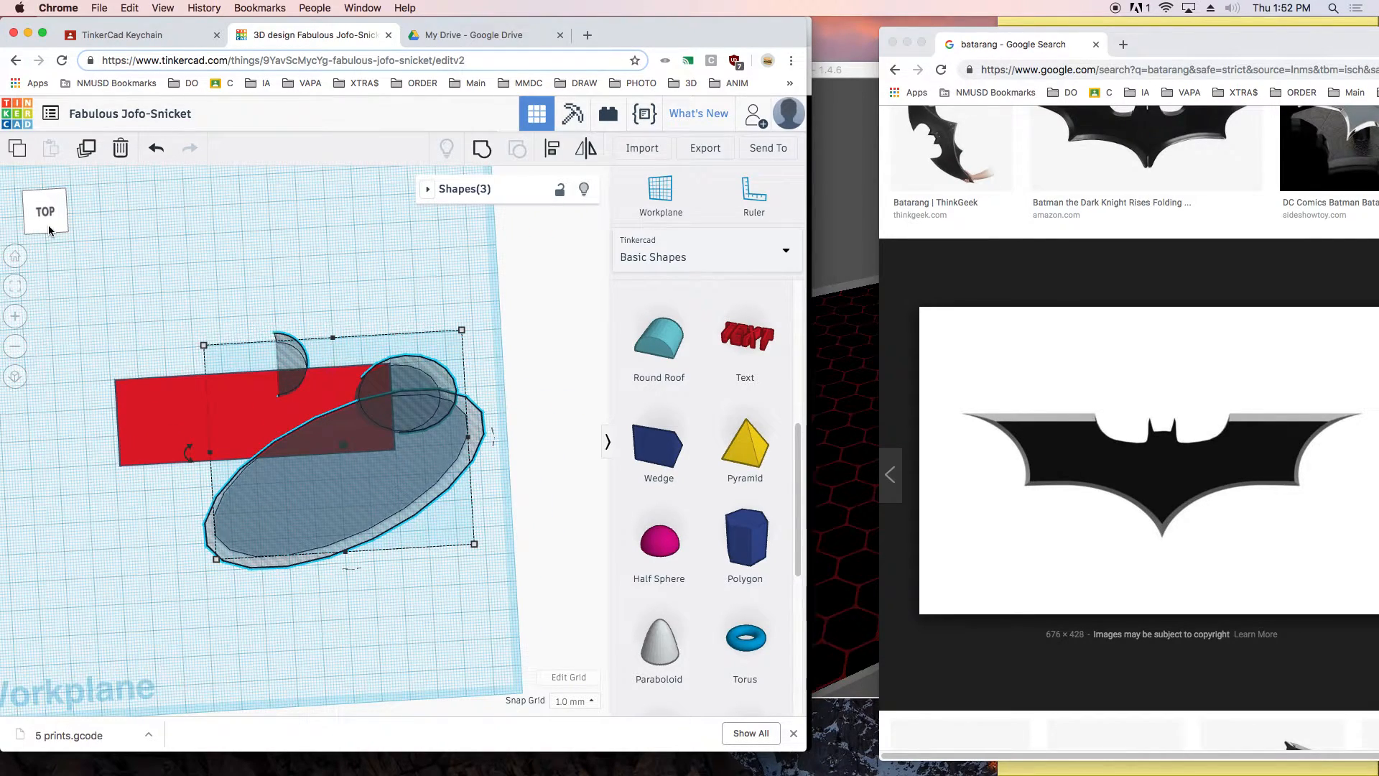
middle_click_drag(291, 234, 411, 250)
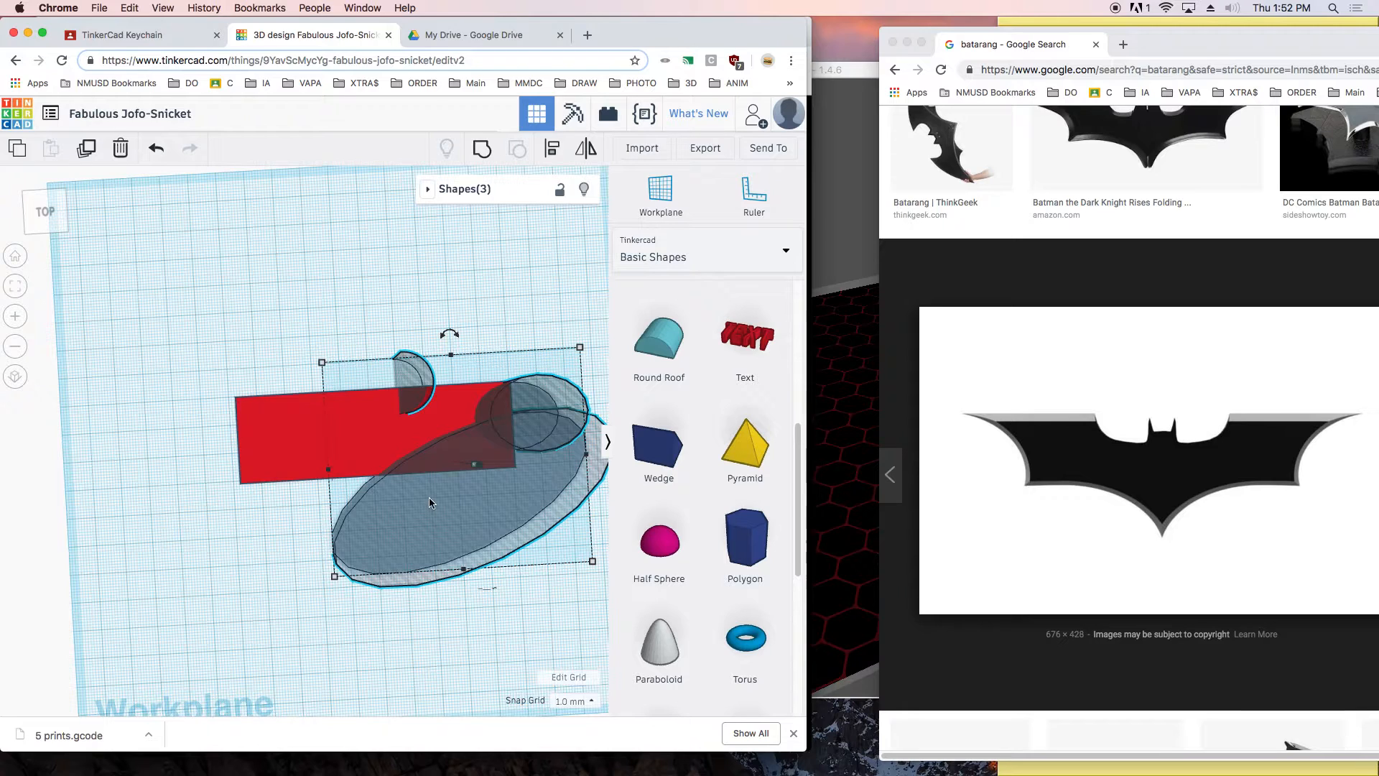
key("ctrl+d")
left_click_drag(528, 487, 251, 541)
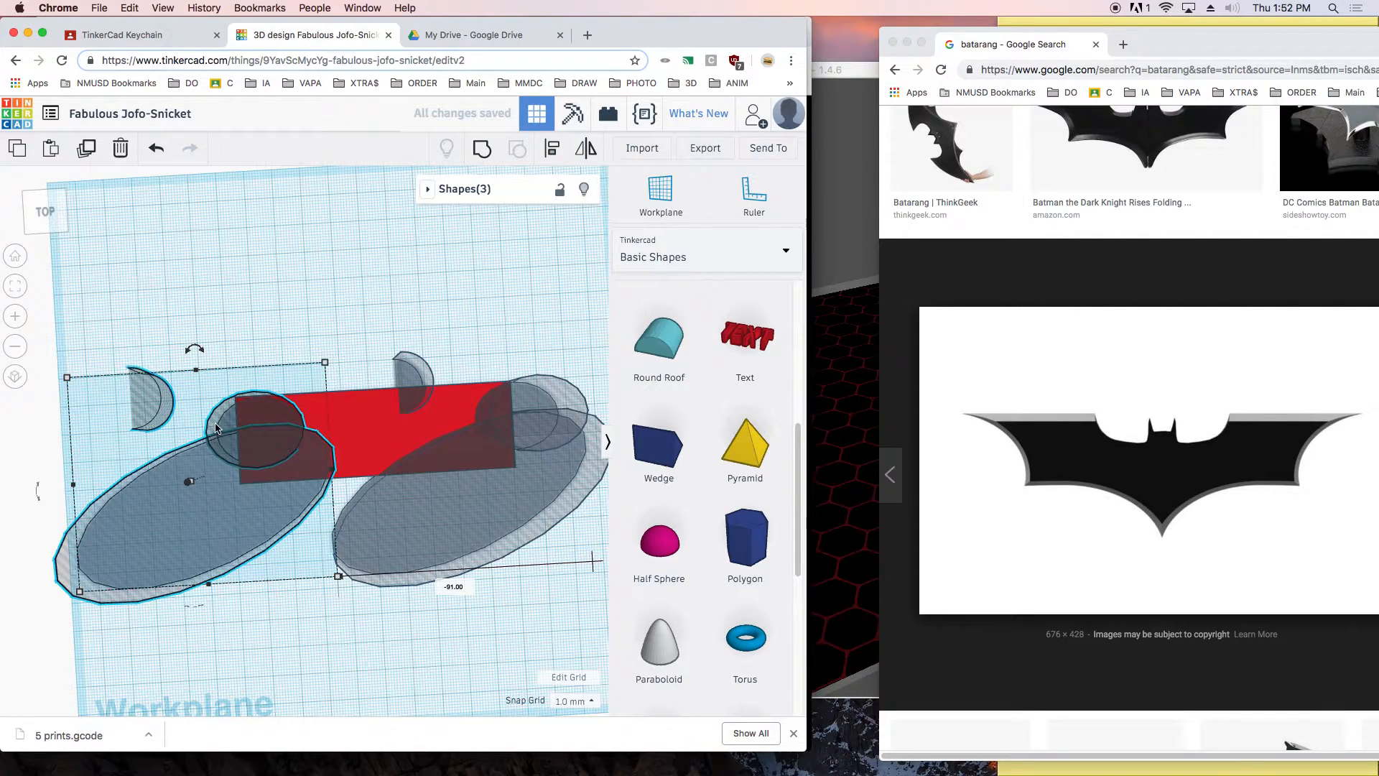
- Mirror the copied holes left to right and nudge them right until they sit symmetrically opposite the originals on the red box
left_click(586, 151)
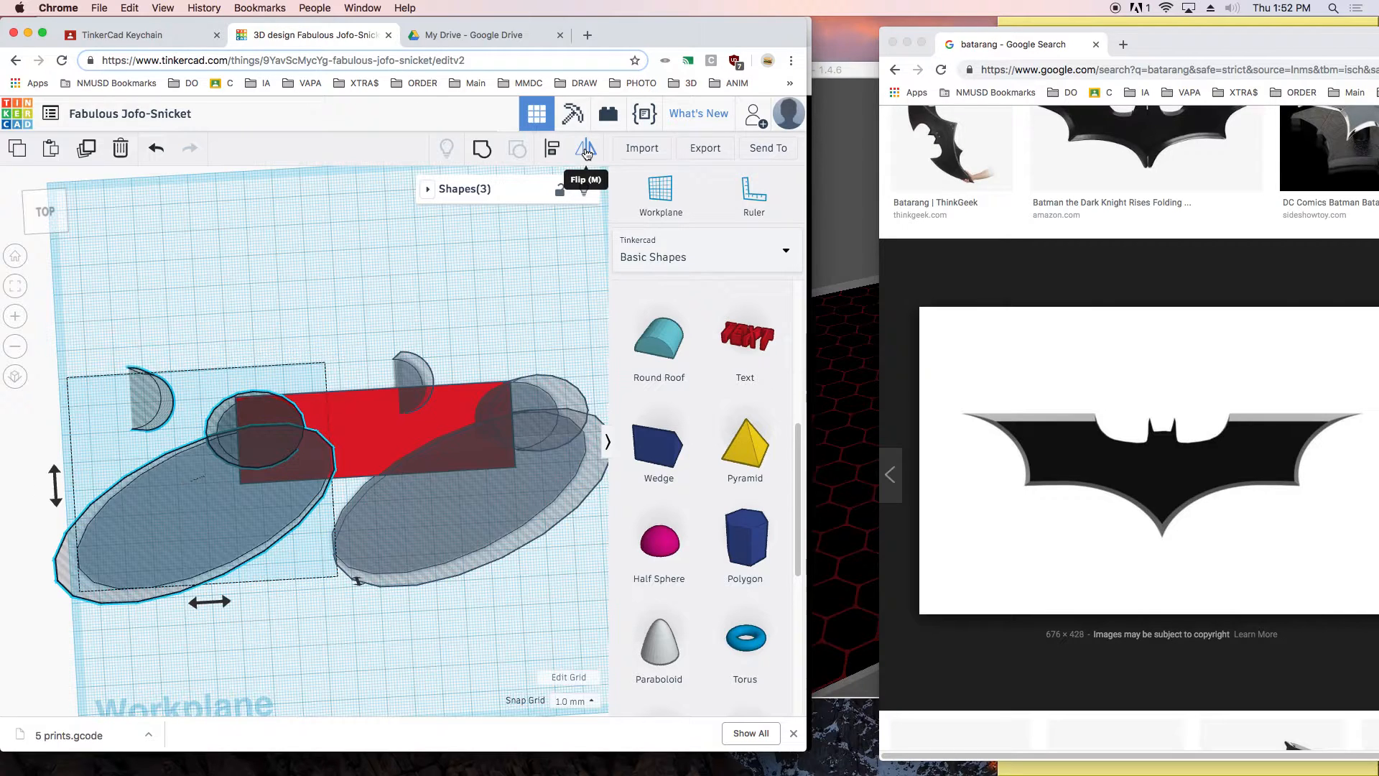
left_click(216, 604)
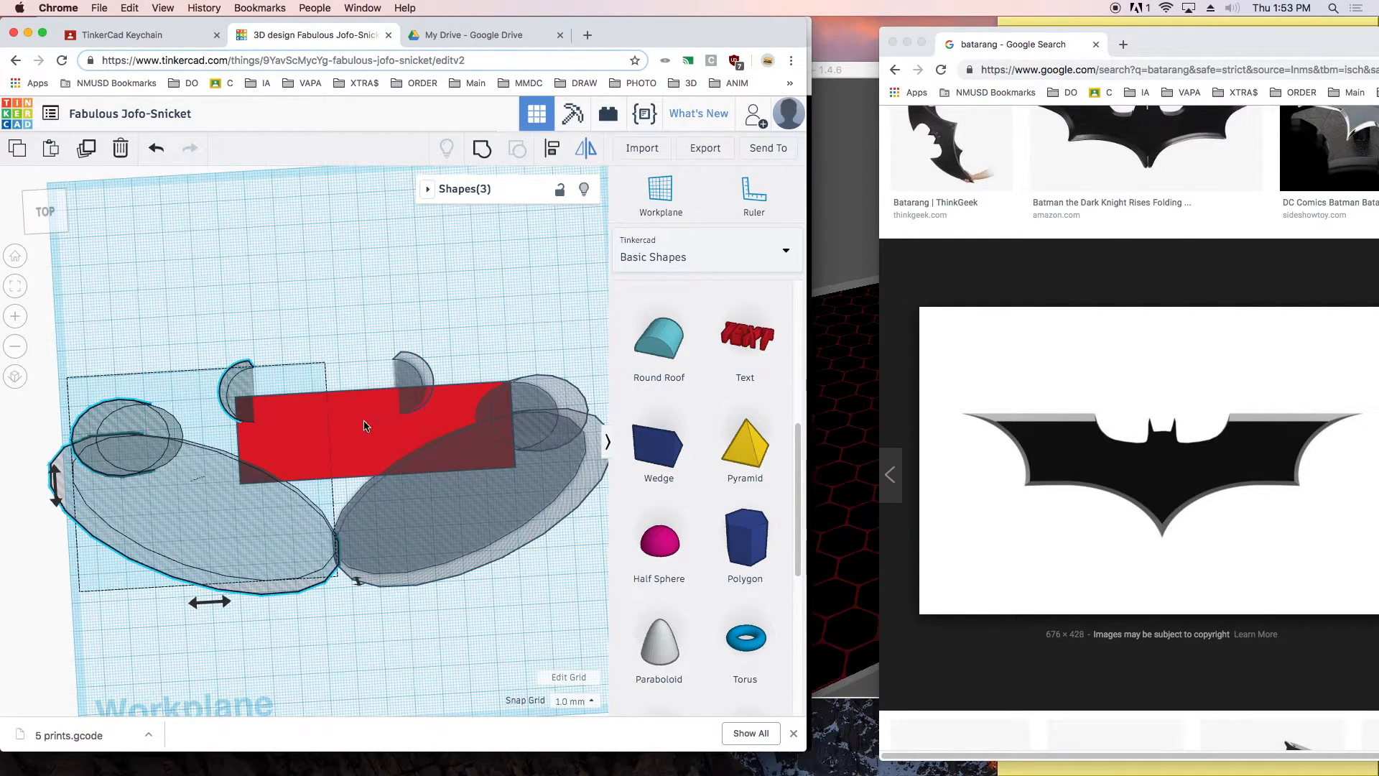
key("Right")
key("Right")
key("Right")
key("Right")
key("Right")
key("Right")
key("Right")
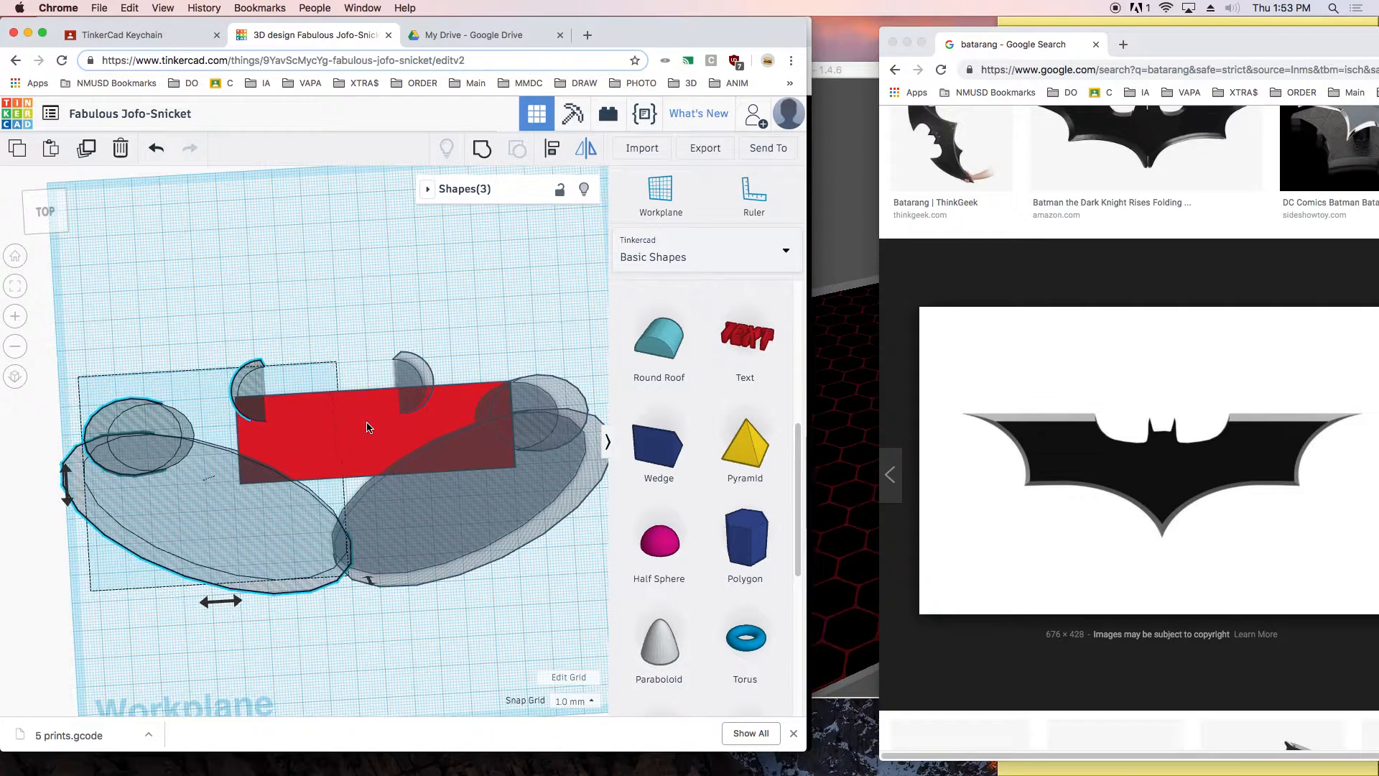
key("Right")
key("Right")
key("Right")
key("Right")
key("Right")
key("Right")
key("Right")
key("Right")
key("Right")
key("Right")
key("Right")
key("Right")
key("Right")
key("Right")
key("Right")
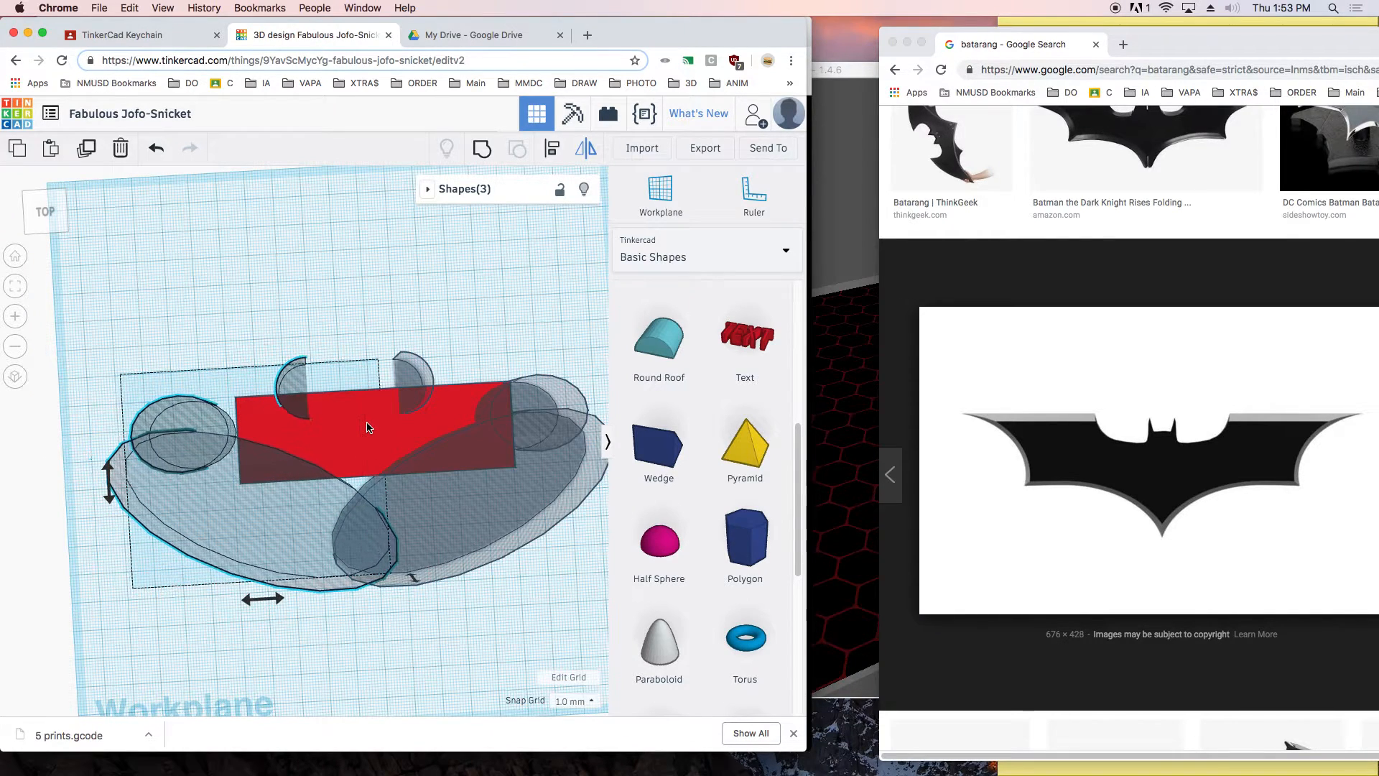
right_click_drag(364, 424, 316, 425)
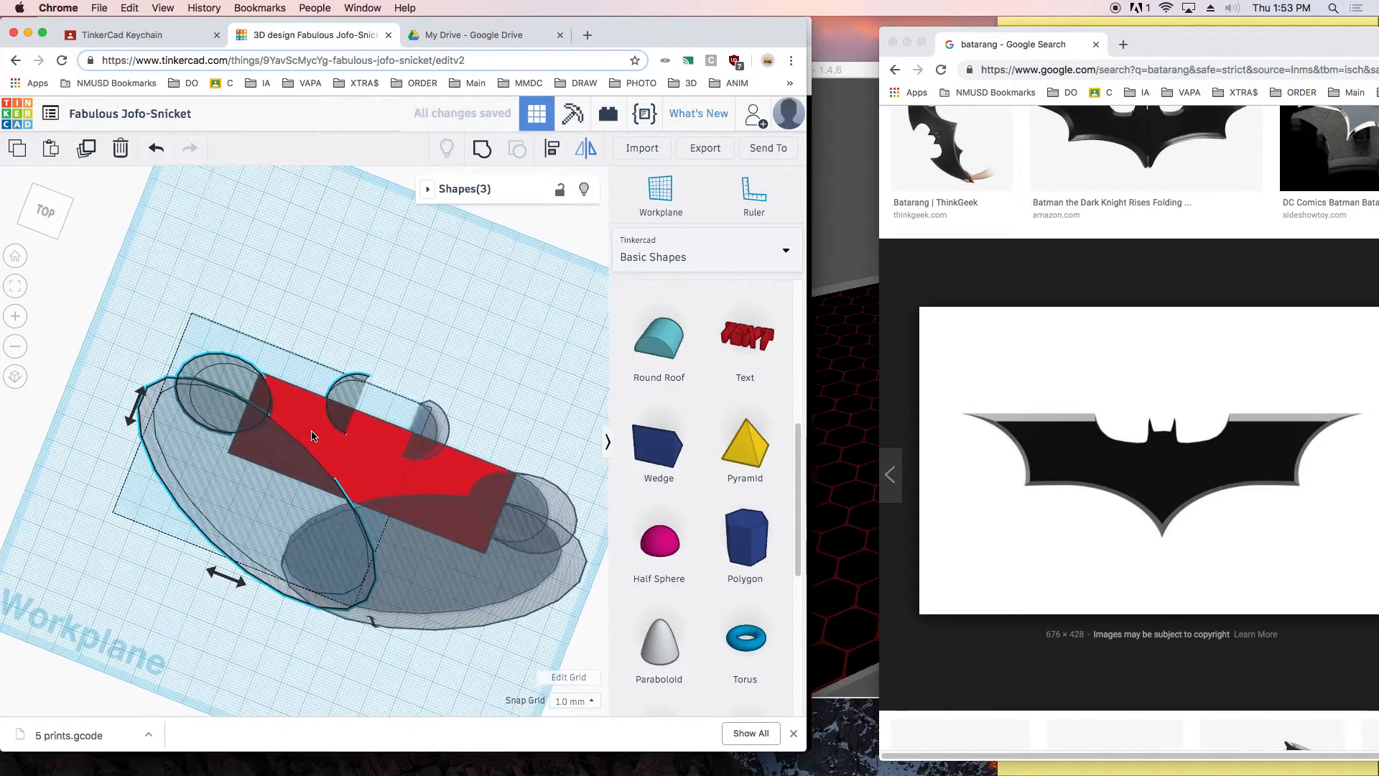
middle_click_drag(484, 428, 441, 402)
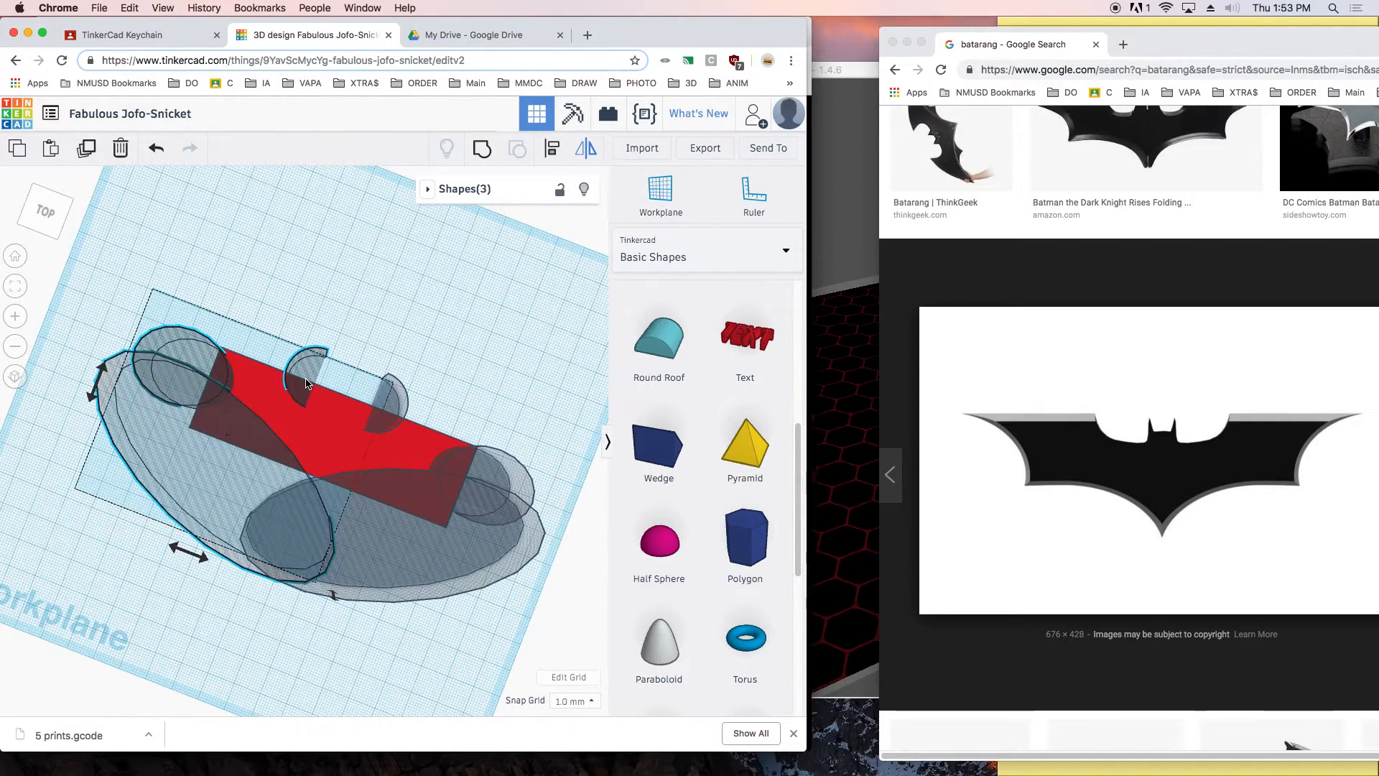
left_click_drag(231, 371, 237, 374)
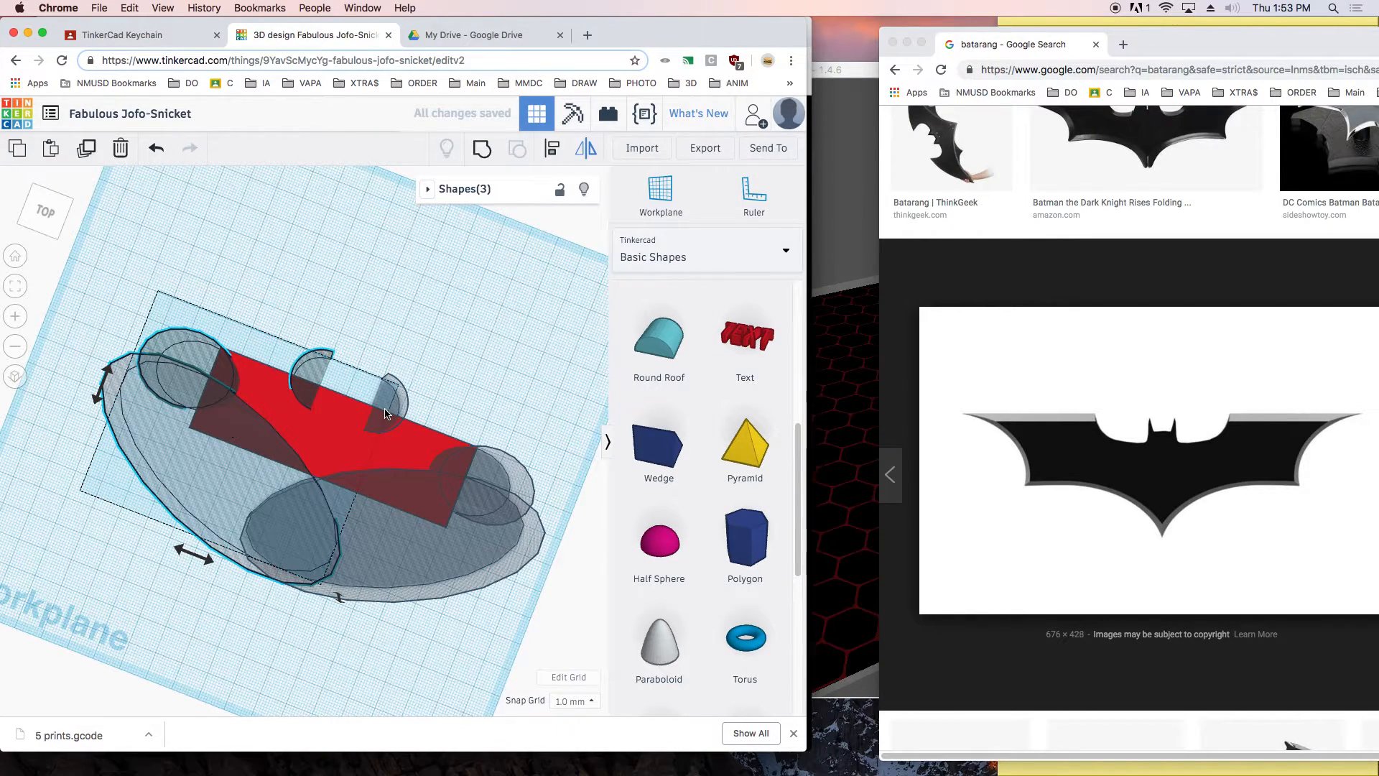
left_click(370, 328)
left_click(49, 214)
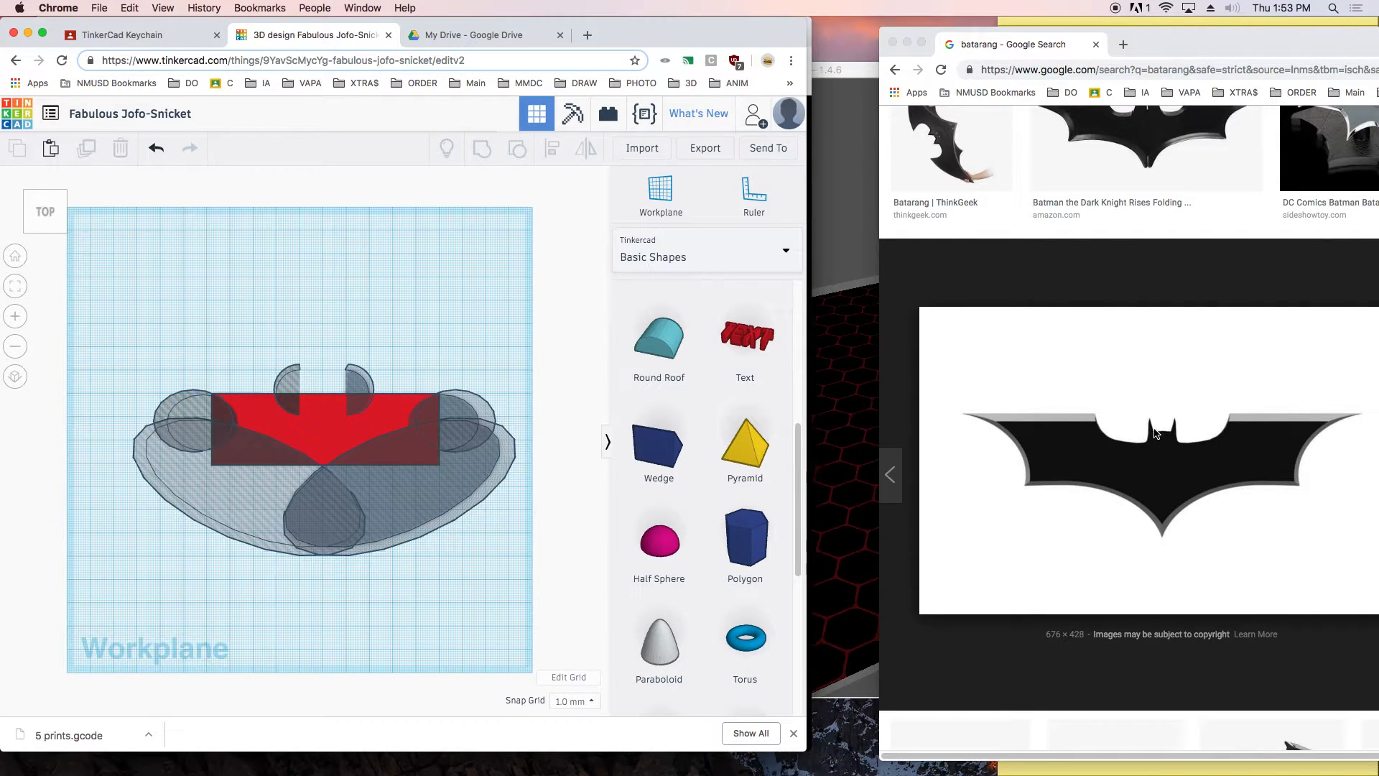
- Try widening the pair of half-round holes on the red box's upper edge together to 60 mm
left_click(349, 387)
left_click(286, 379, "shift")
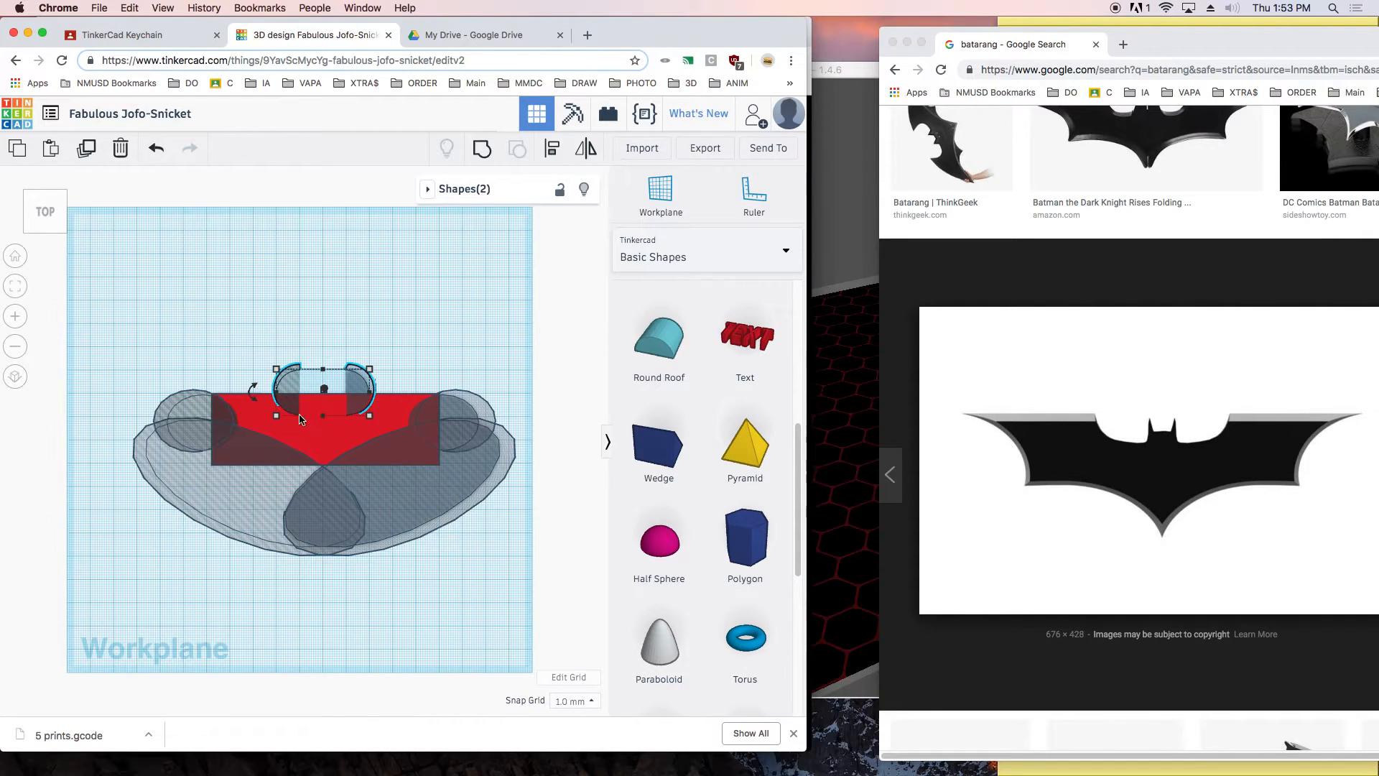
left_click_drag(370, 394, 406, 399)
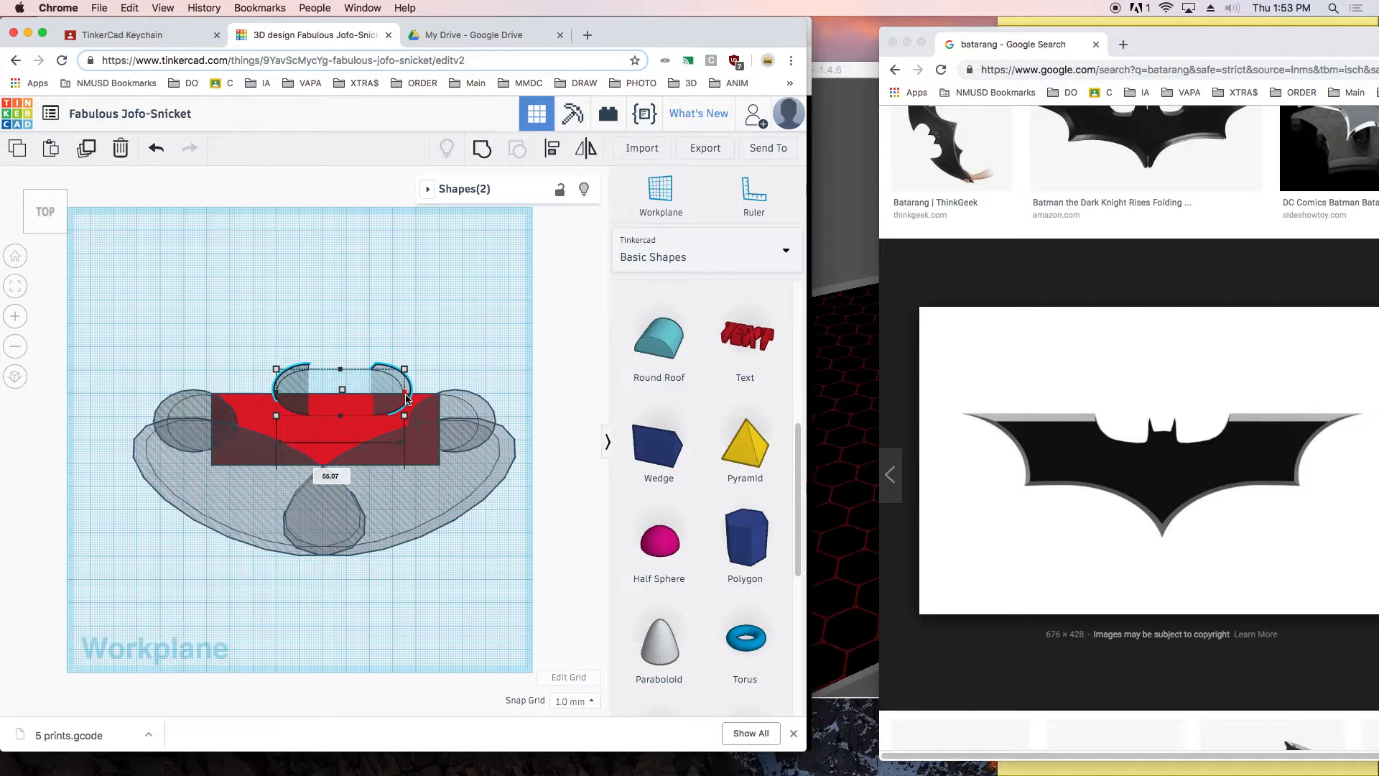
key("super+z")
left_click(312, 475)
type("60")
key("Return")
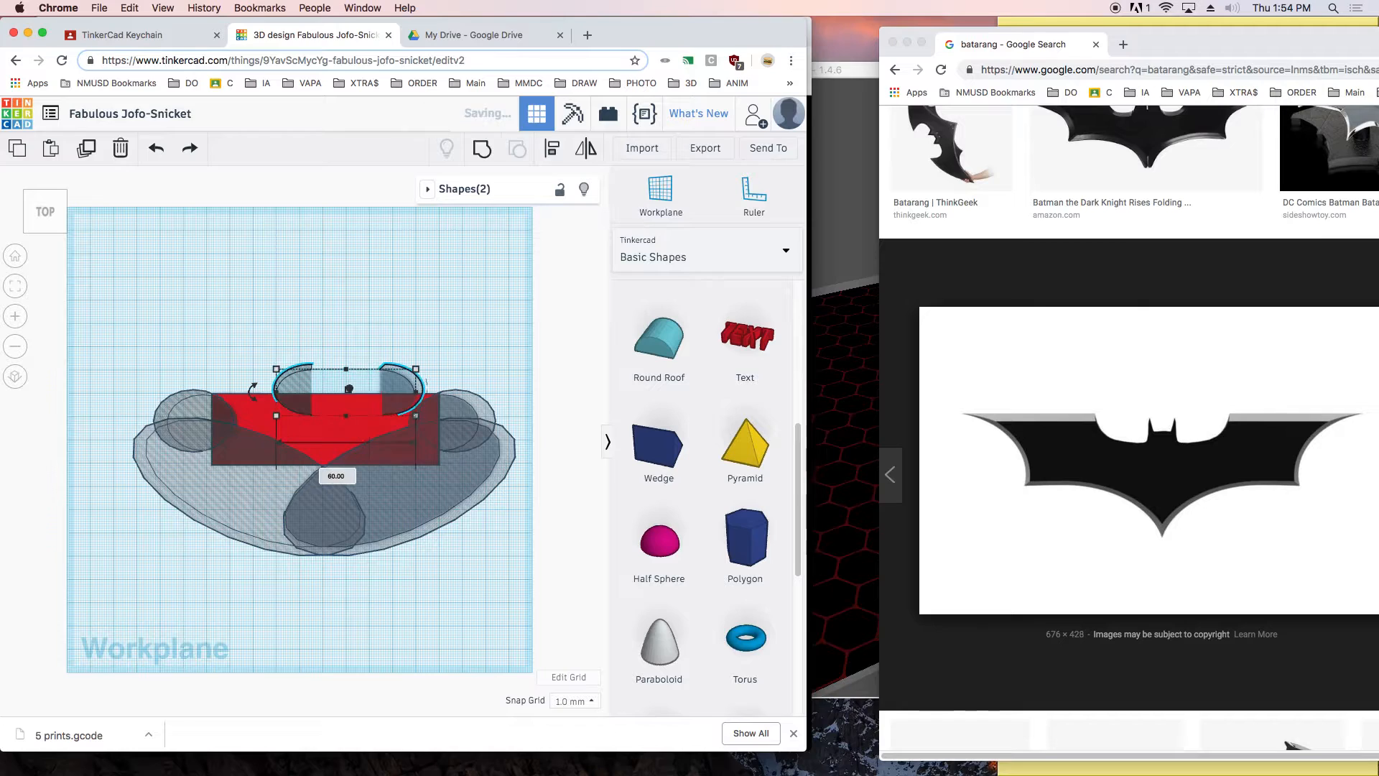
key("super+z")
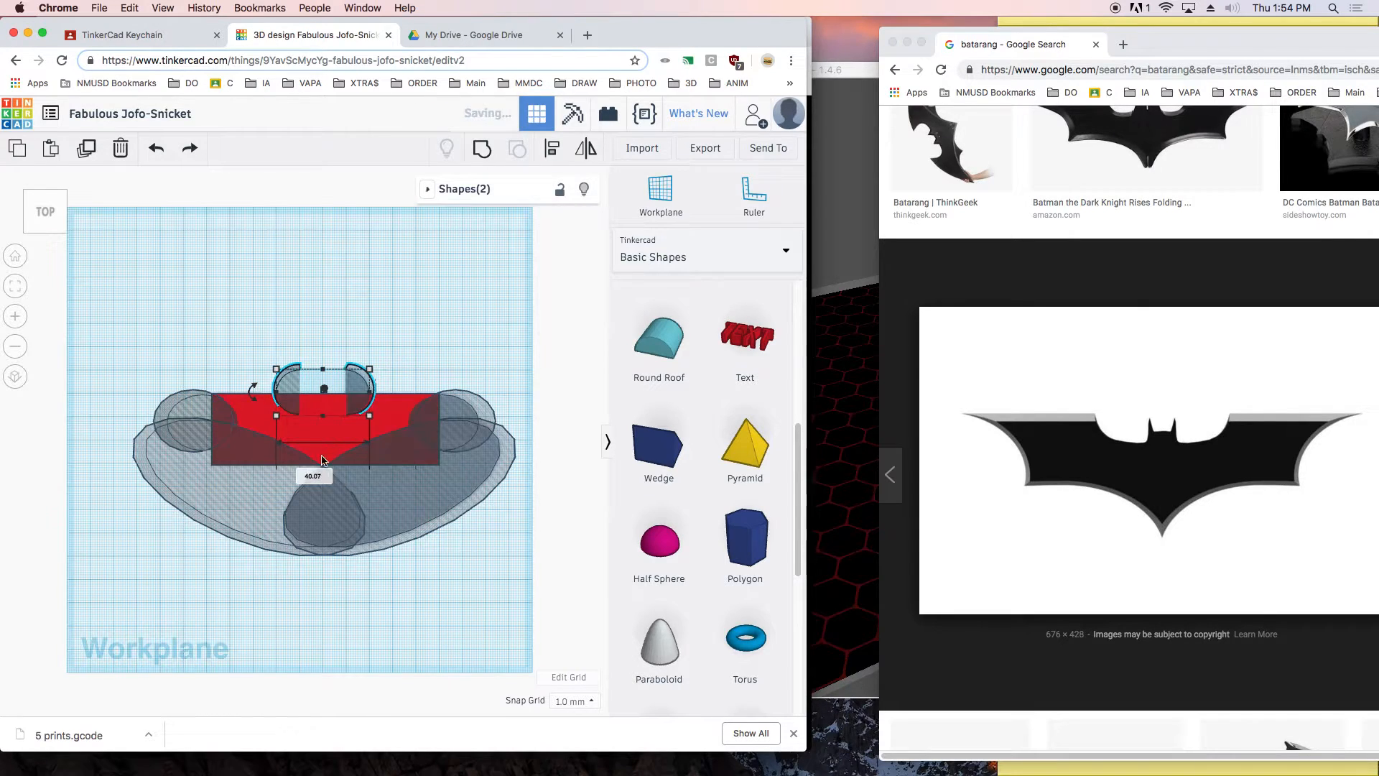
left_click(317, 342)
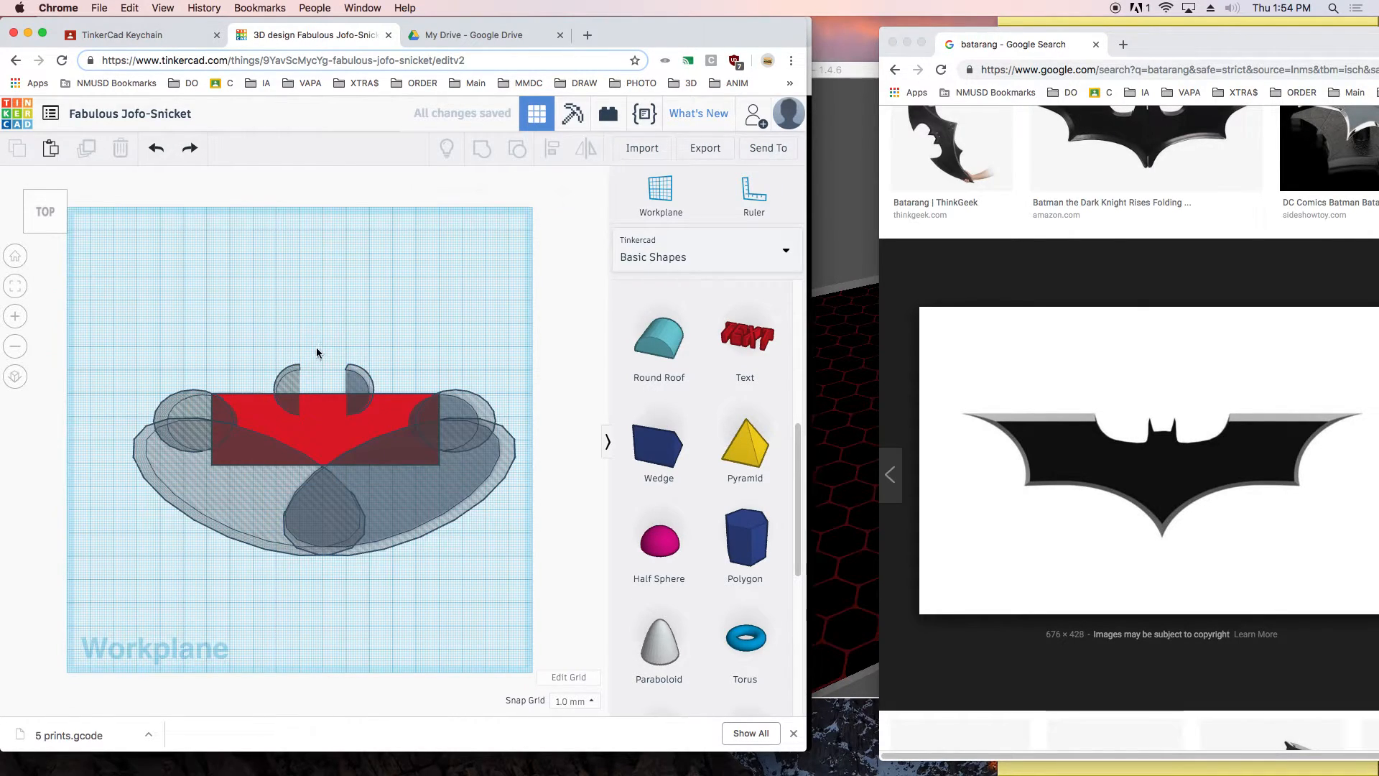
- Remove the left half-round hole and widen the right one along the red box's upper edge
left_click(291, 376)
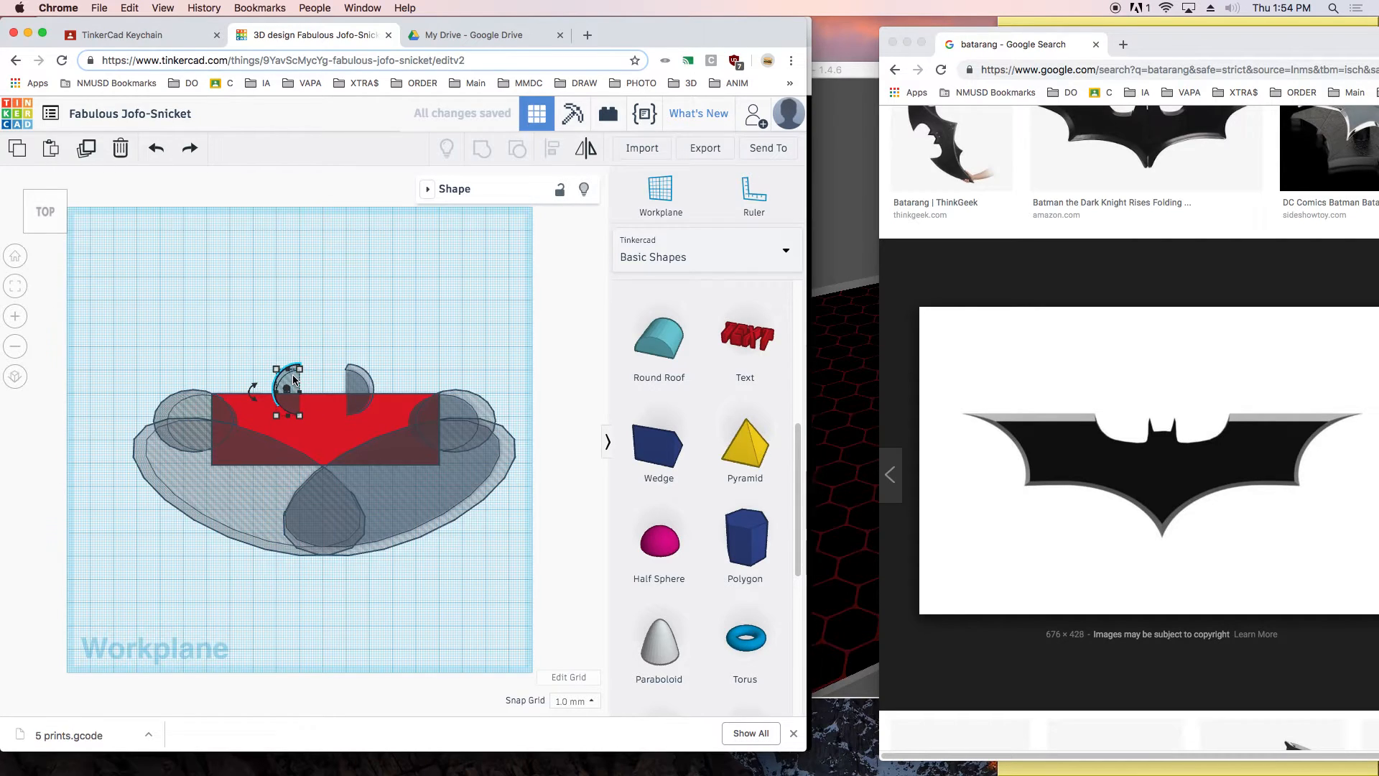
mouse_move(293, 379)
left_mouse_down()
mouse_move(351, 374)
mouse_move(363, 379)
mouse_move(325, 396)
mouse_move(382, 394)
mouse_move(343, 398)
left_mouse_up()
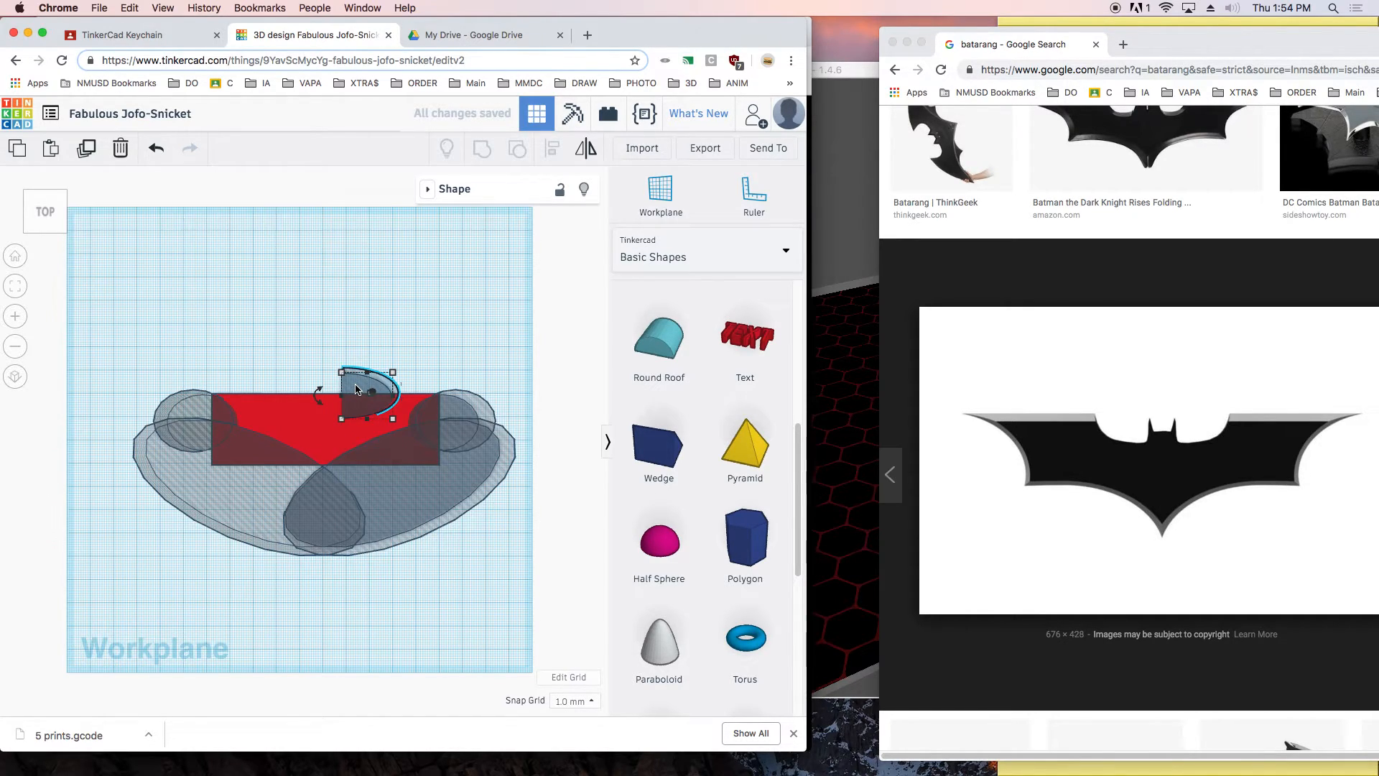
- Place a copy of the widened half-round hole 28 mm to the left and mirror it left to right
mouse_move(318, 395)
left_mouse_down()
mouse_move(332, 390)
mouse_move(297, 396)
left_mouse_up()
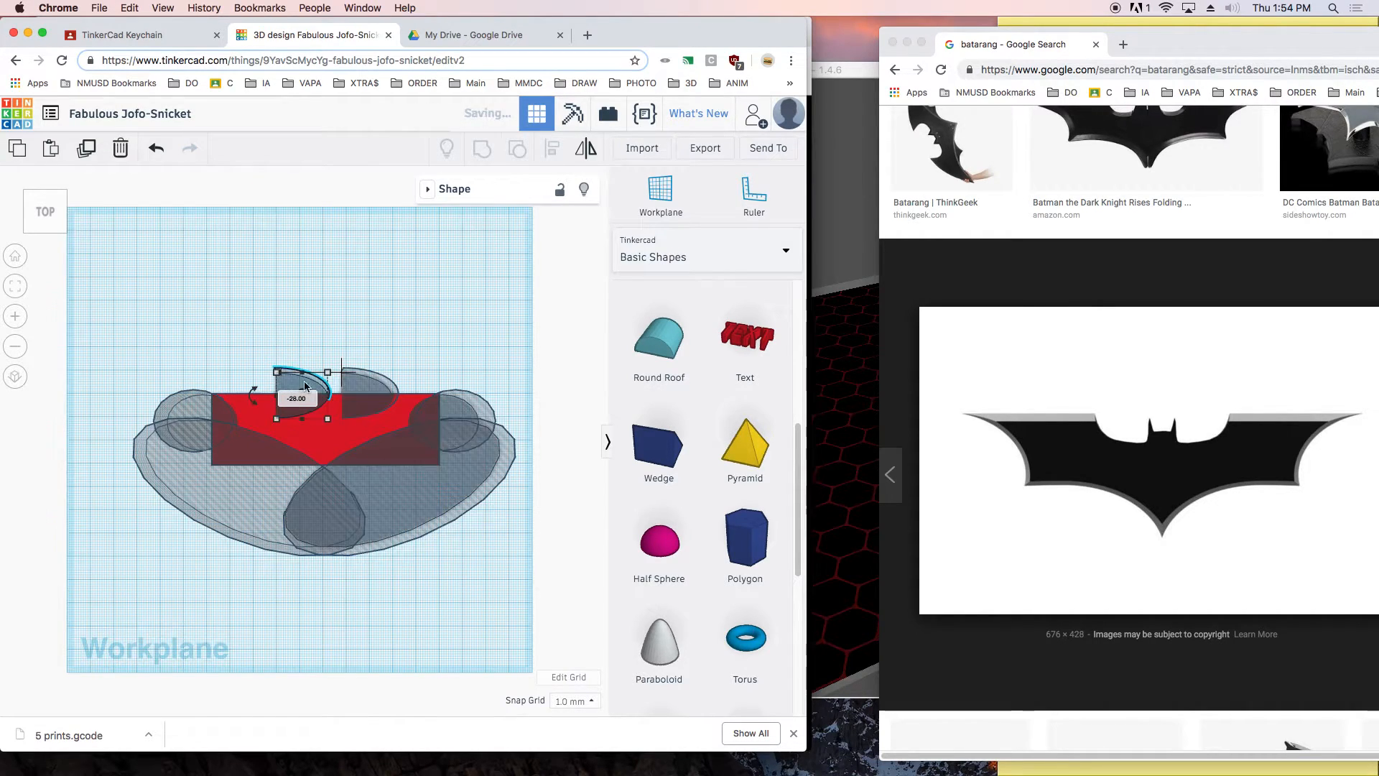
left_click(585, 148)
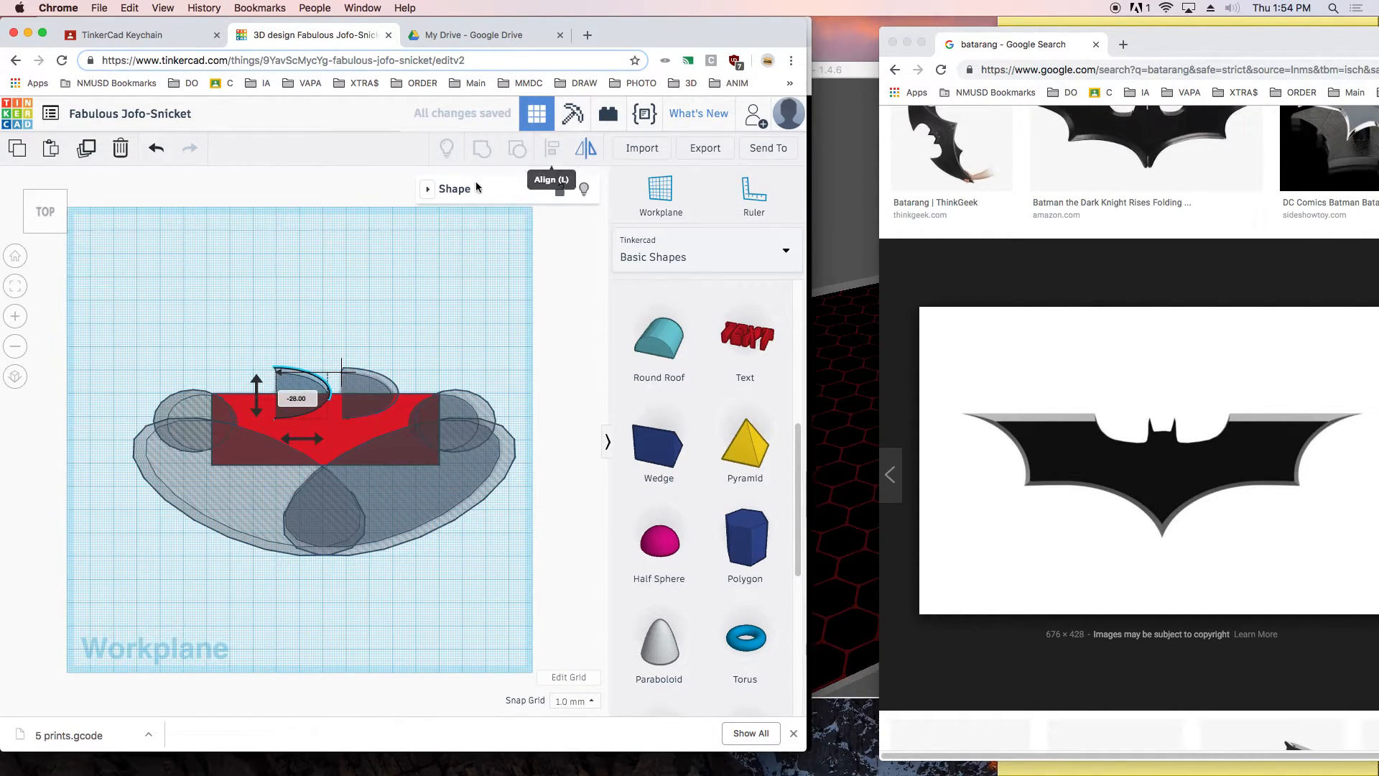
left_click(307, 443)
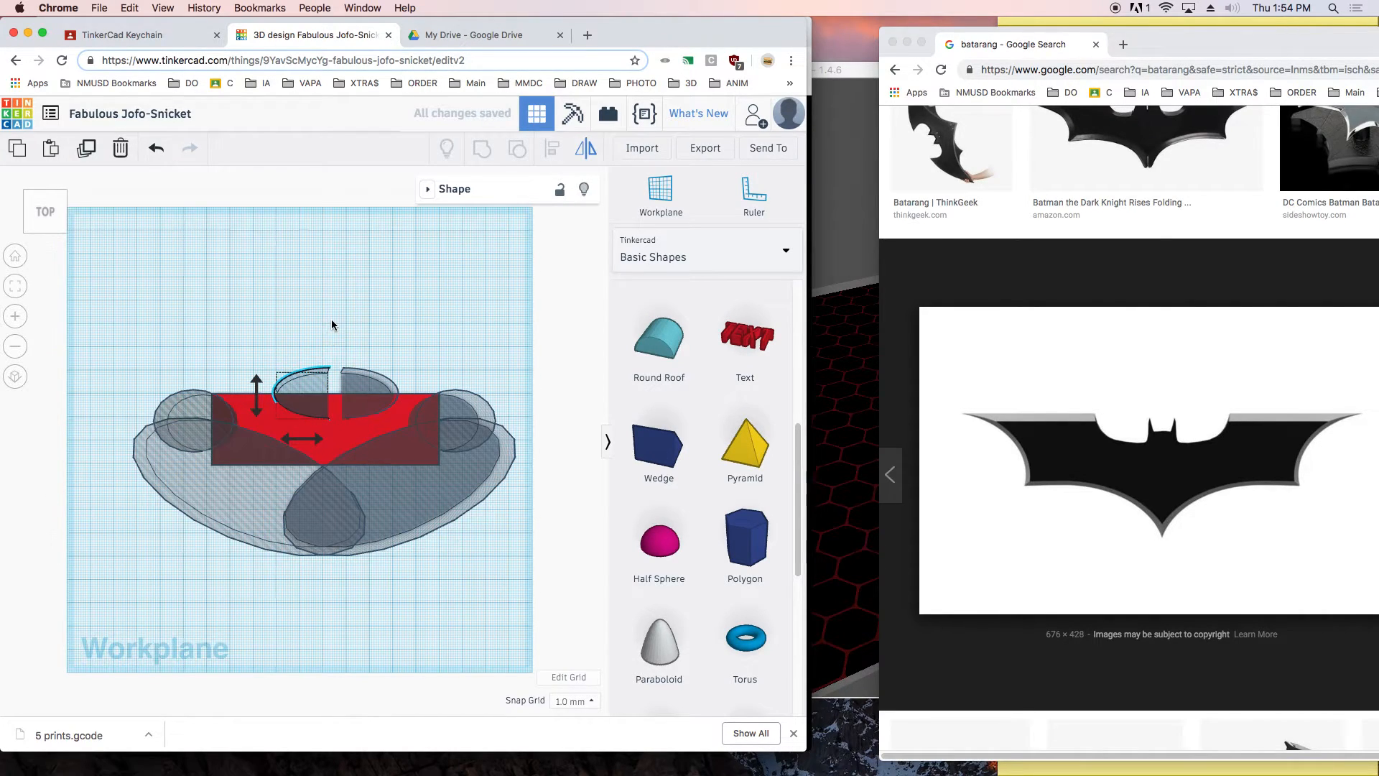
- Nudge the mirrored half-round hole left until the gap for the bat's head is centred on the red box
left_click(320, 374)
key("Left")
key("Left")
key("Left")
key("Left")
key("Left")
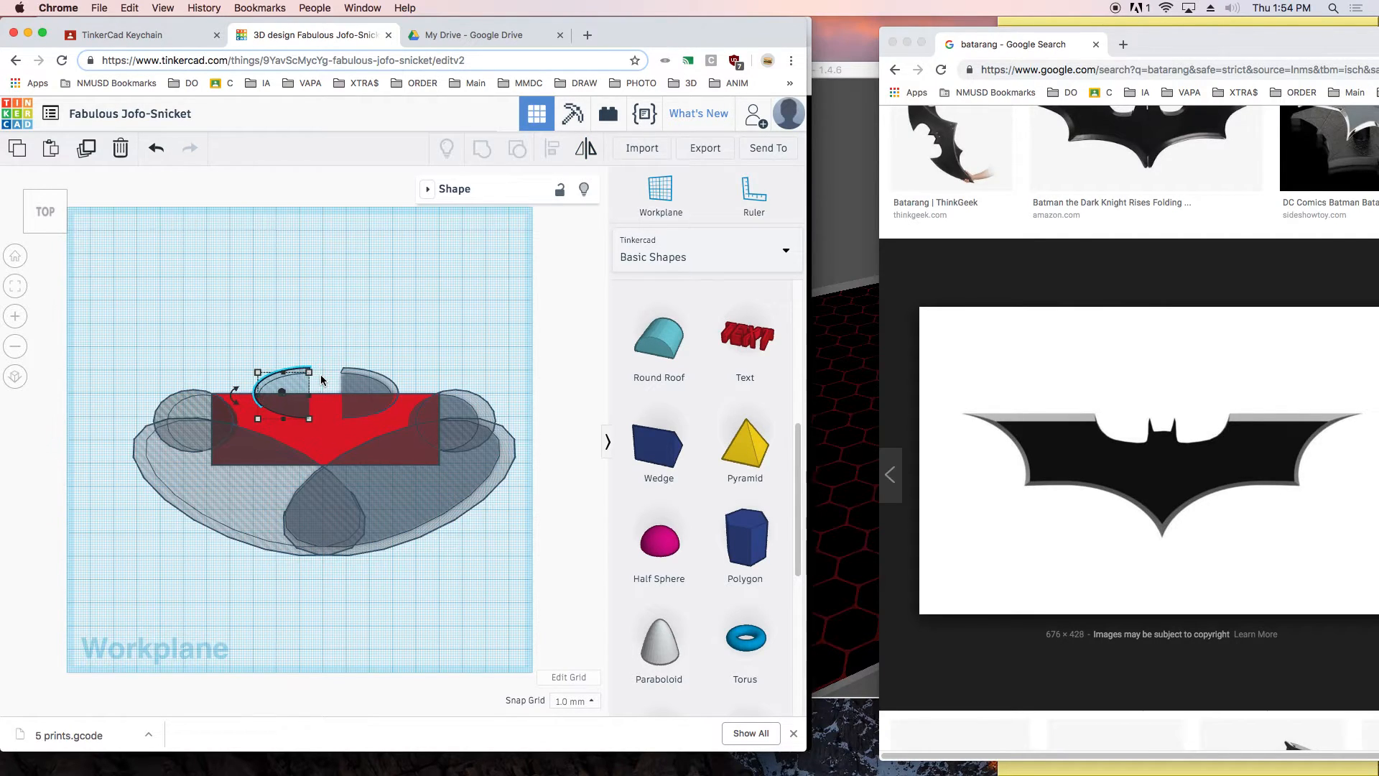
key("Left")
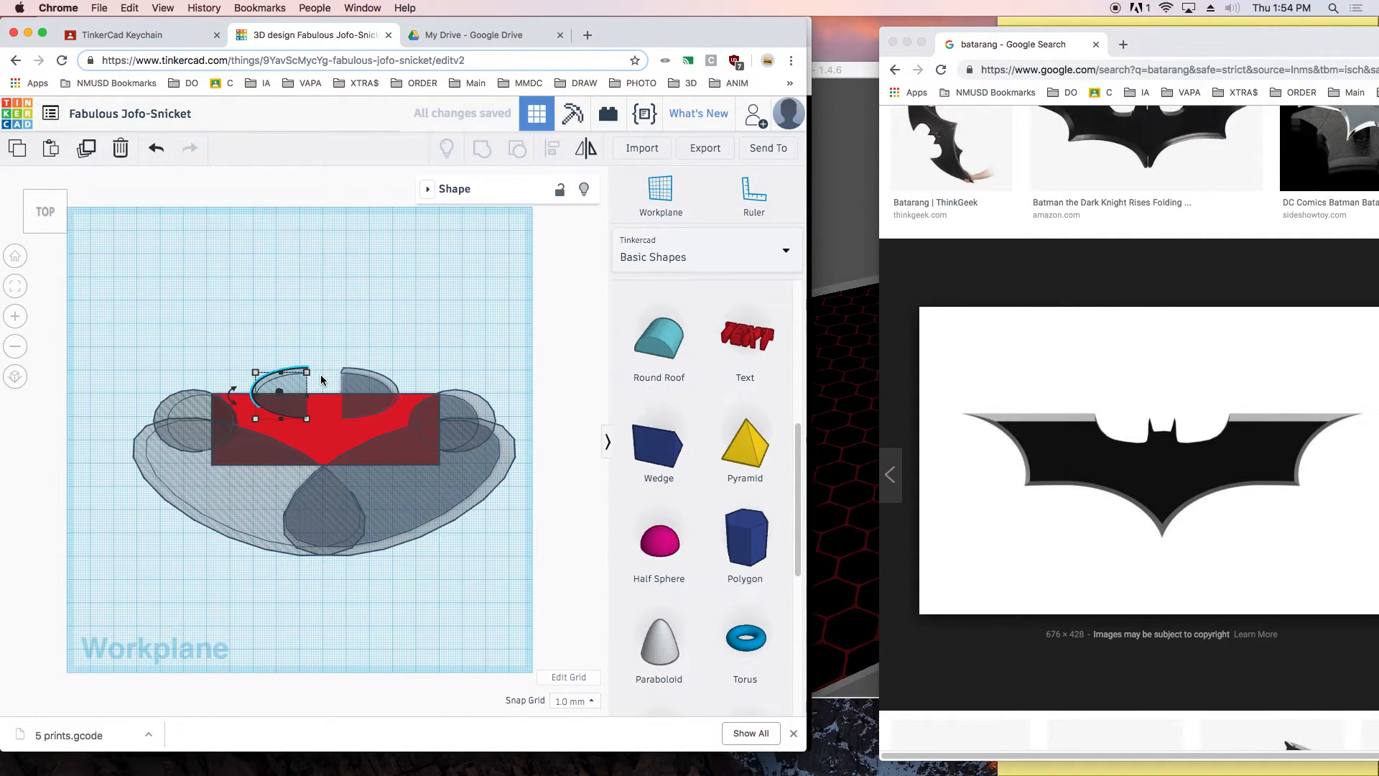
- Nudge the two half-round holes evenly inward to narrow the gap left for the bat's head on the red box
key("Left")
left_click(335, 351)
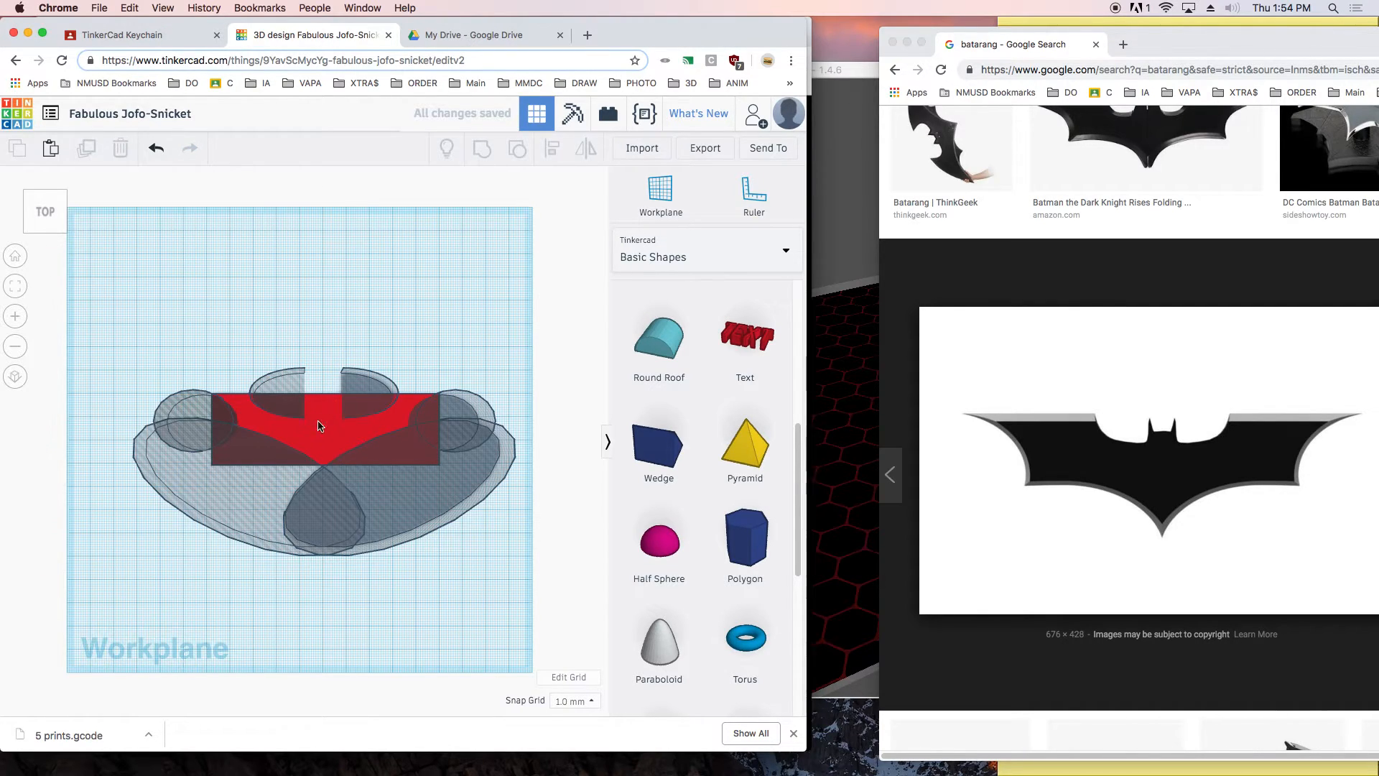
left_click(295, 386)
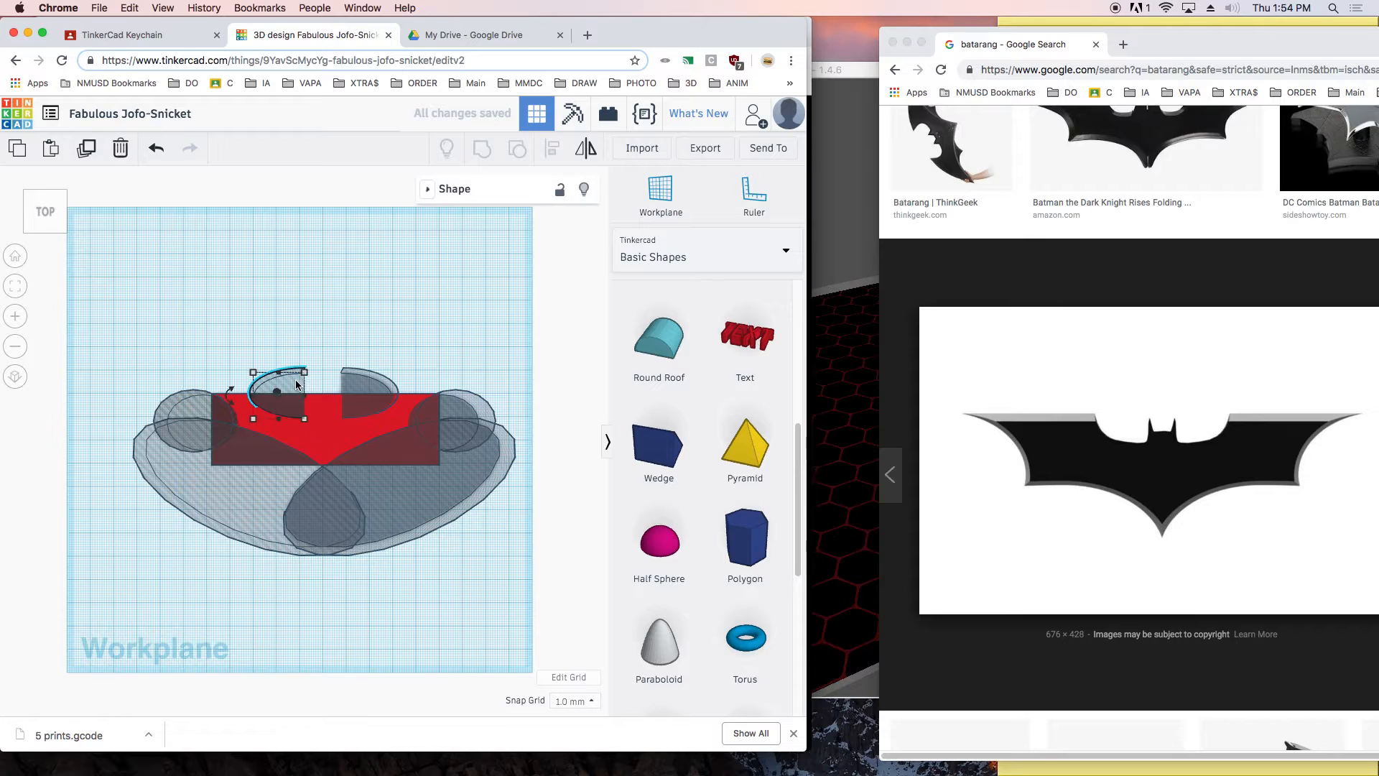
left_click(358, 383)
key("Left")
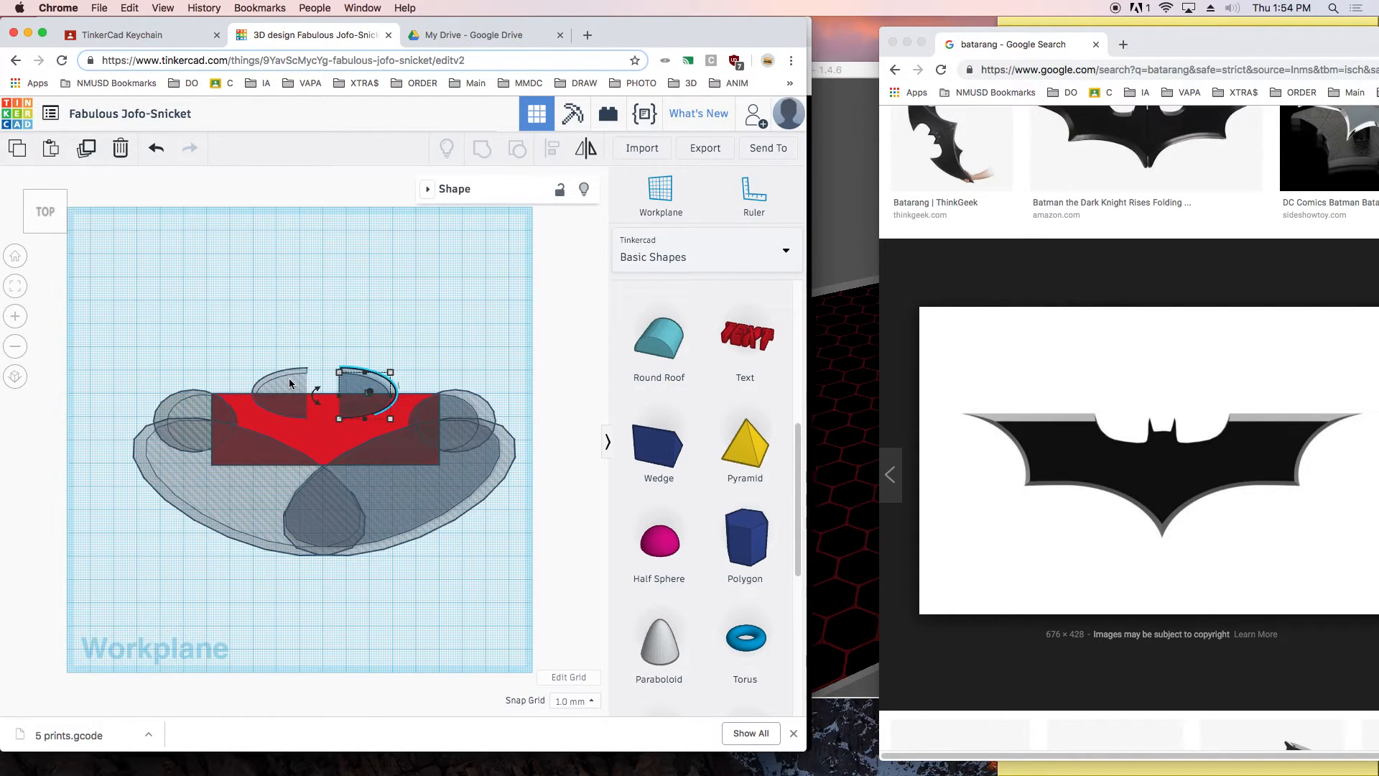
left_click(289, 382)
key("Right")
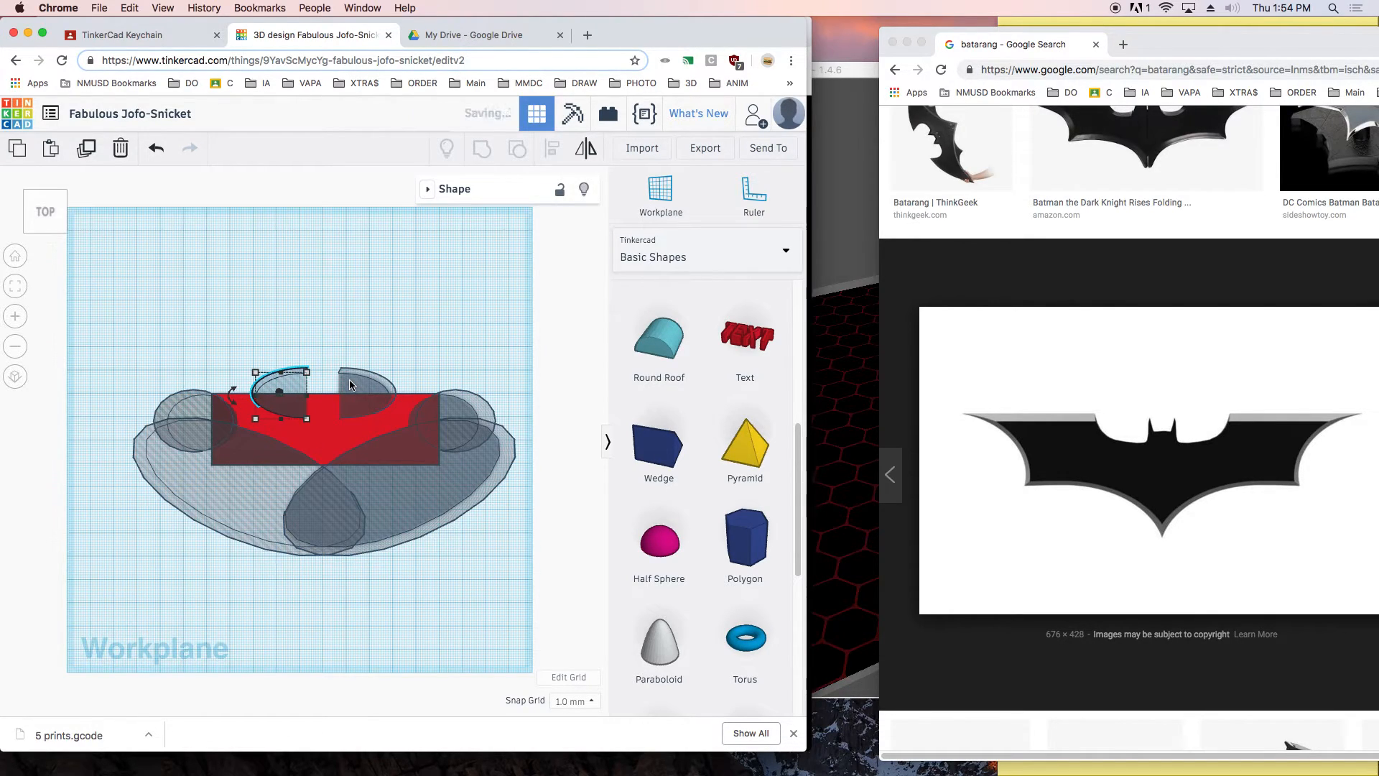
left_click(349, 385)
left_click(111, 304)
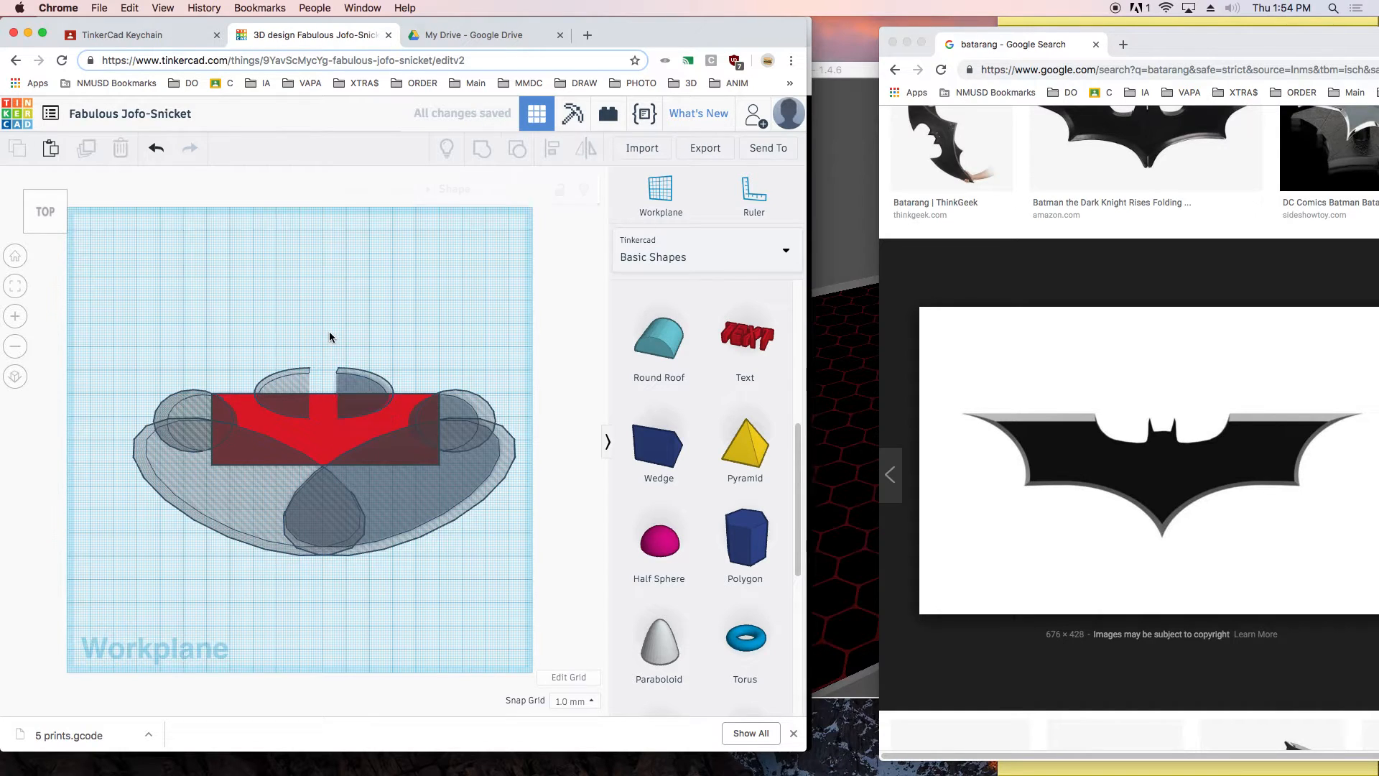
- Group the red box with all the surrounding holes to cut out the batarang silhouette
left_click_drag(132, 291, 497, 618)
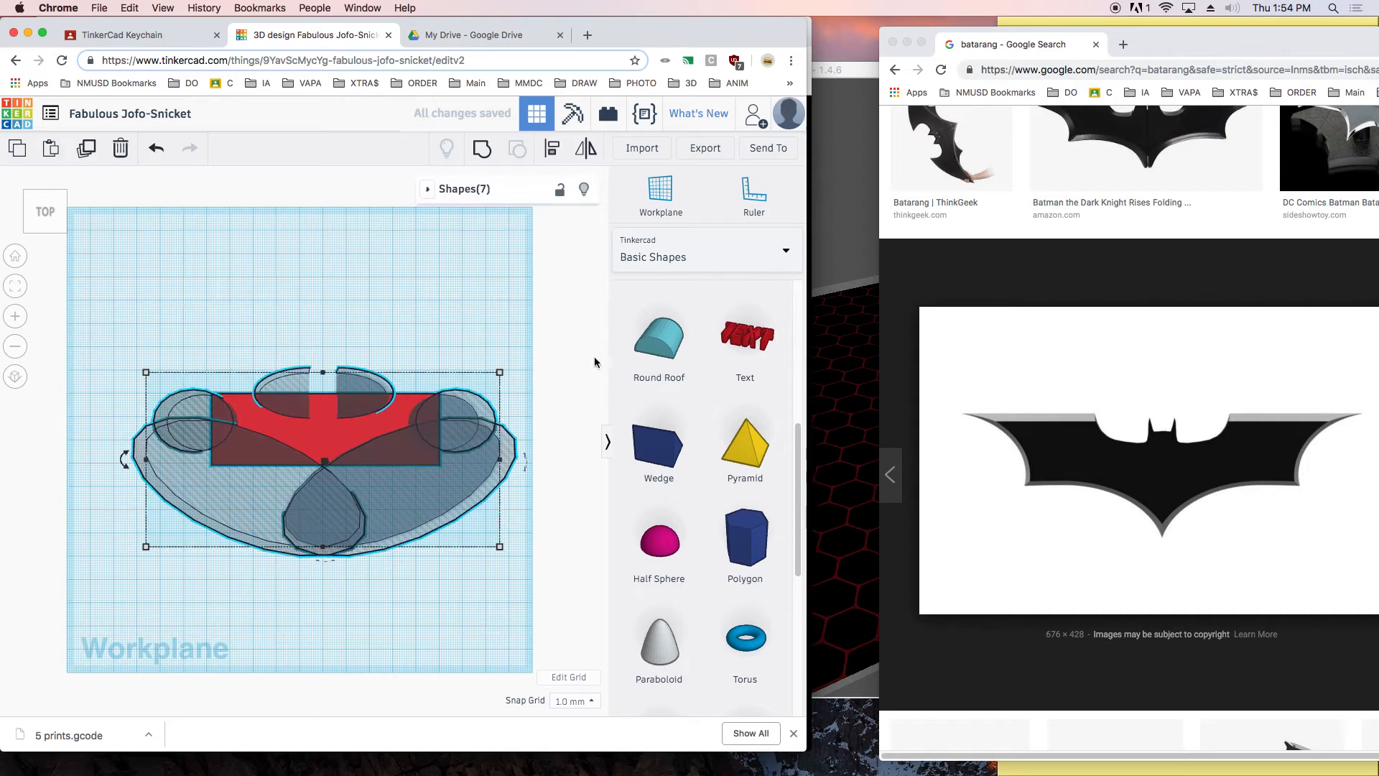
left_click(482, 150)
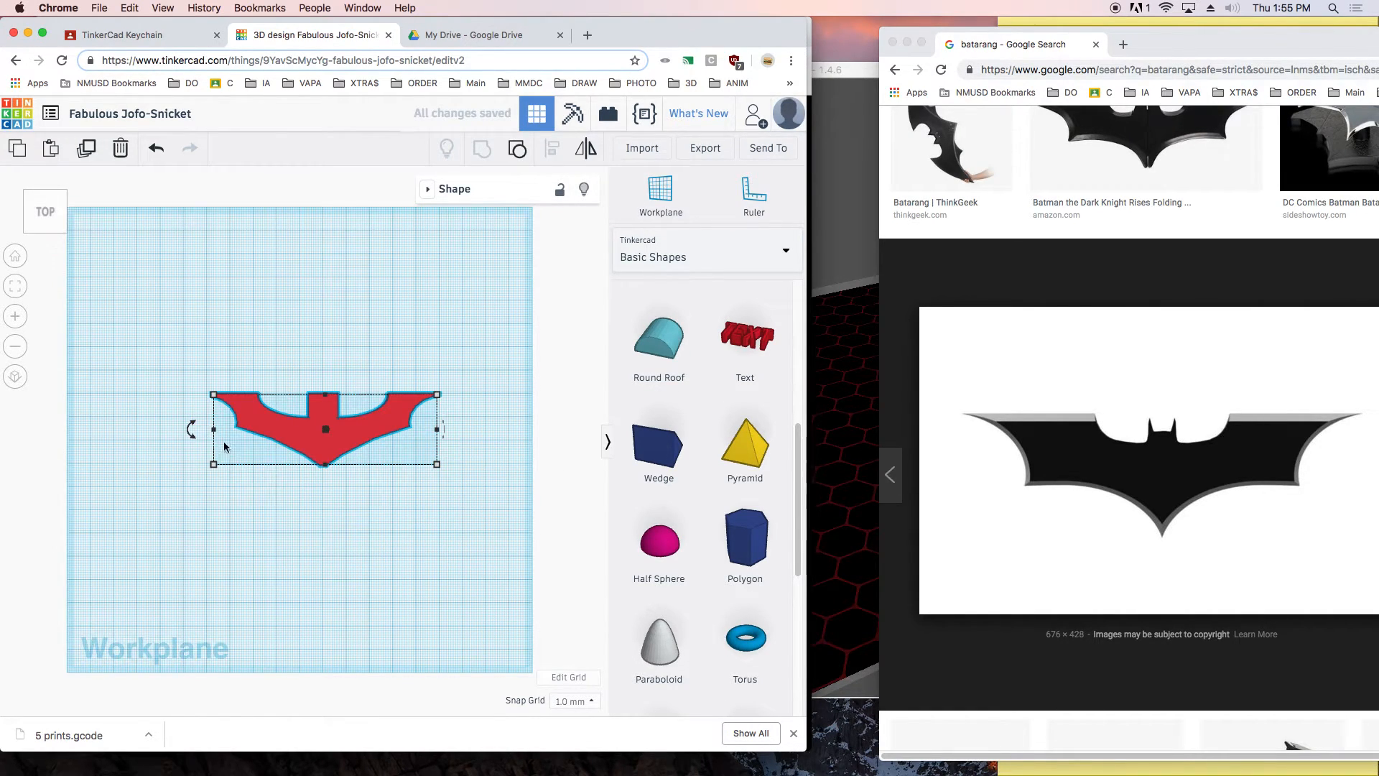
left_click(358, 488)
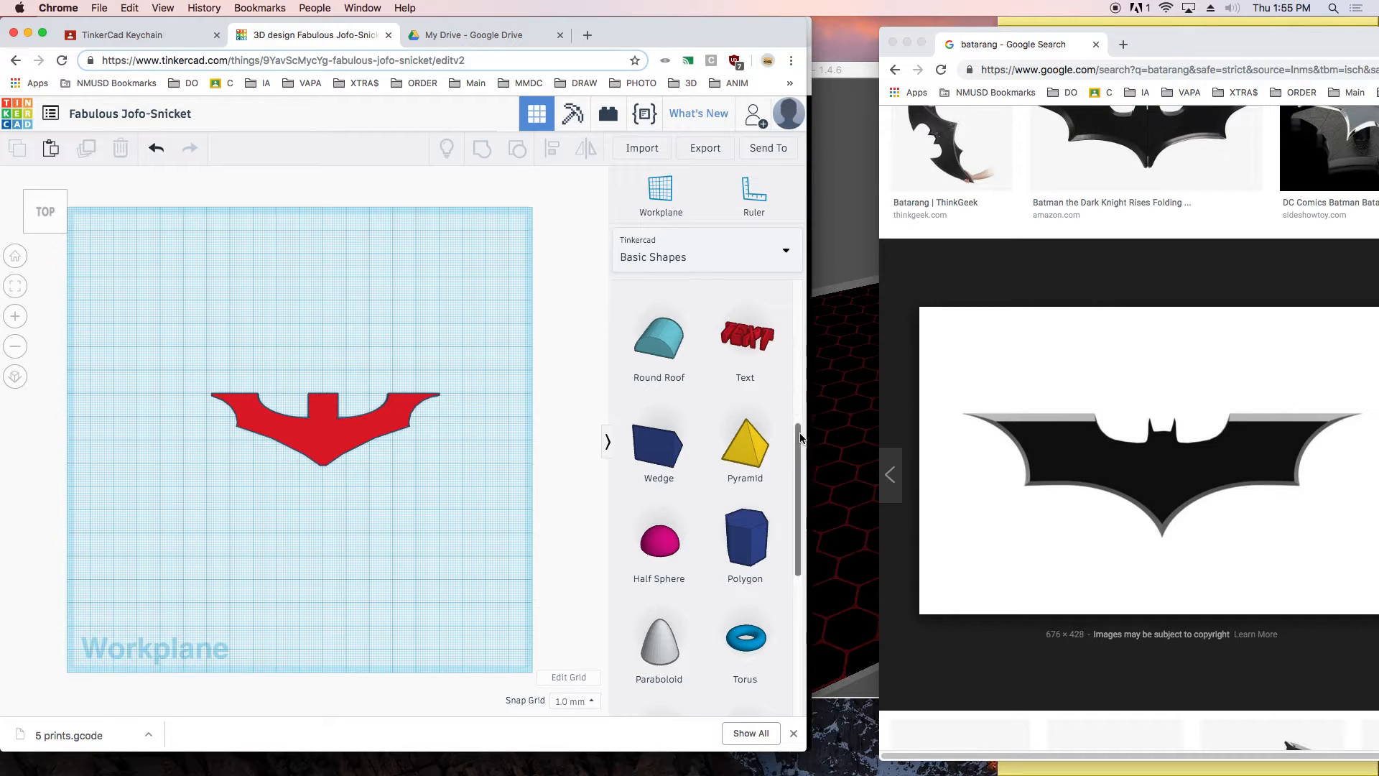
scroll(801, 431, "up", 1)
mouse_move(800, 426)
left_mouse_down()
mouse_move(787, 372)
mouse_move(789, 424)
left_mouse_up()
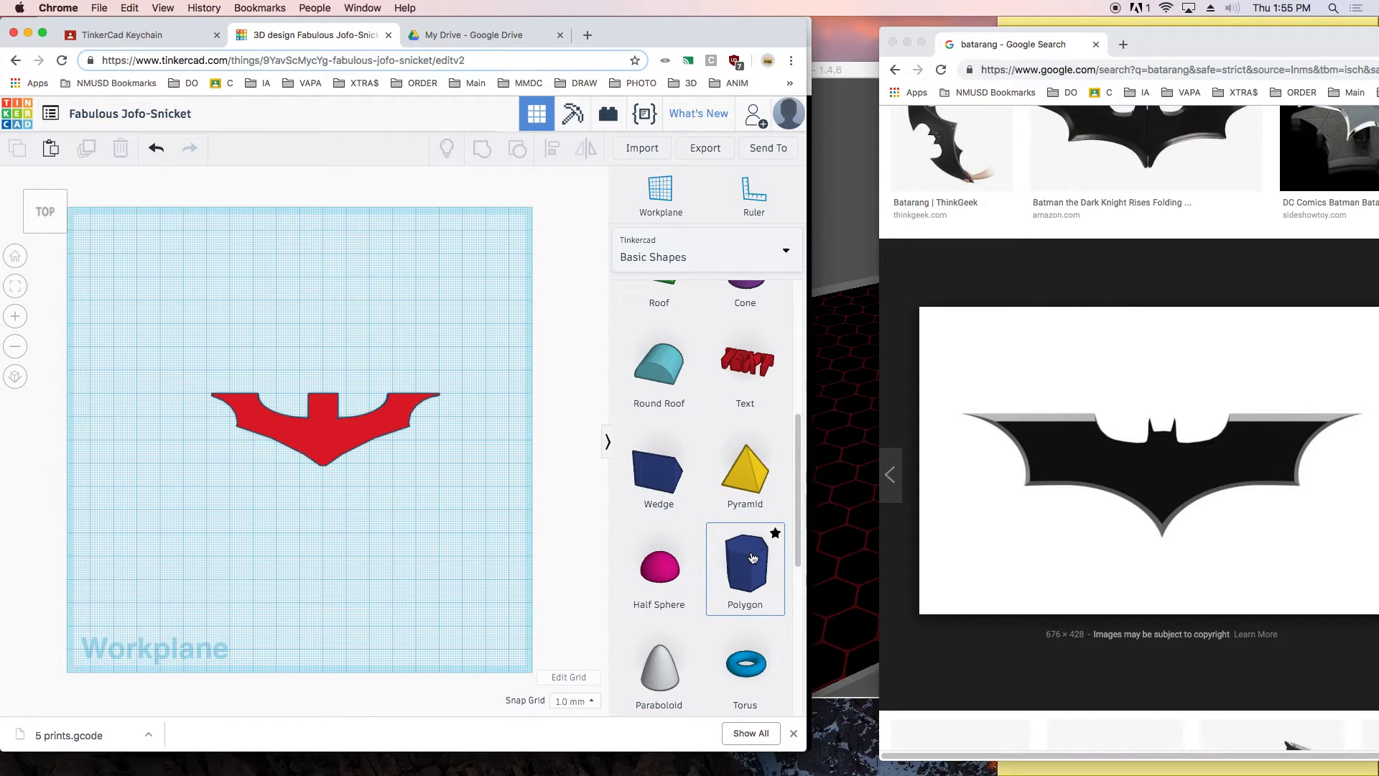
left_click_drag(752, 557, 321, 369)
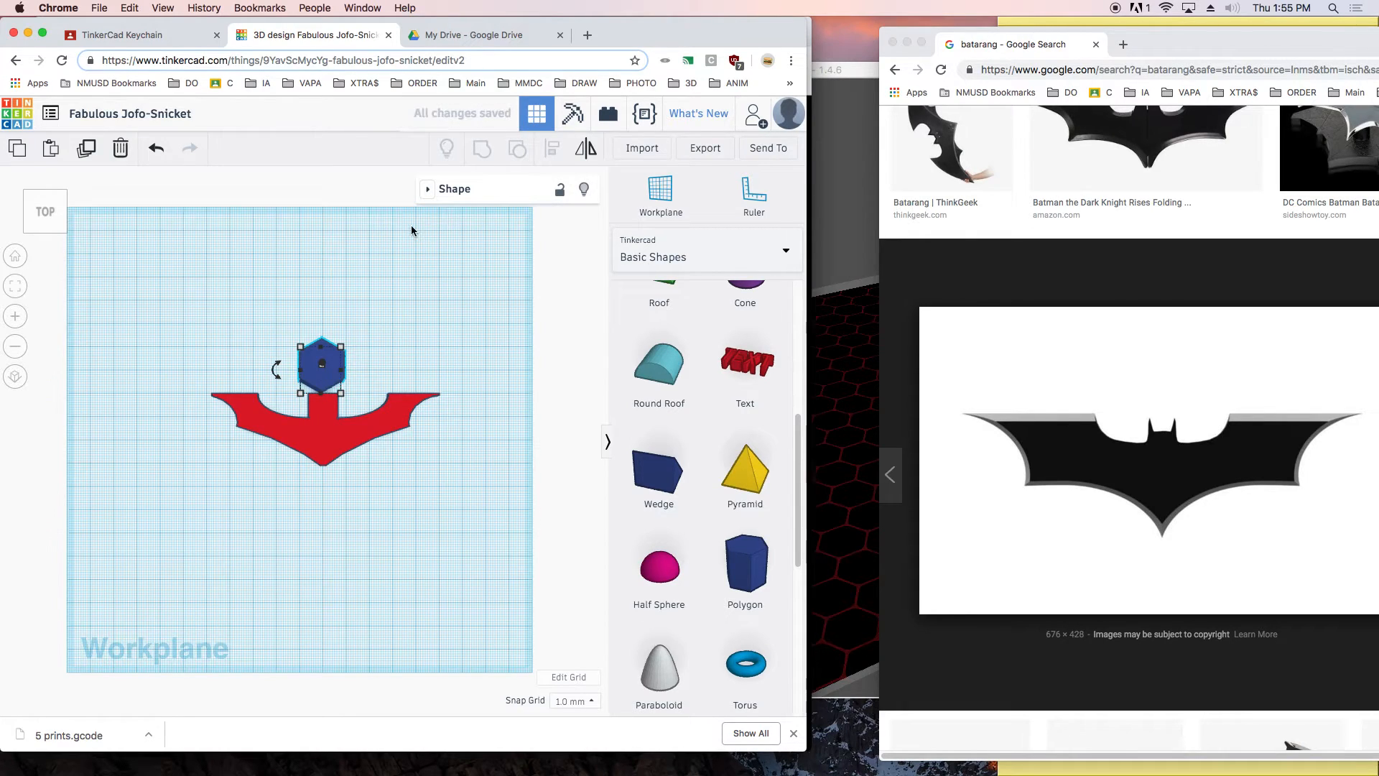
left_click_drag(501, 321, 498, 325)
left_click_drag(274, 370, 324, 346)
key("Delete")
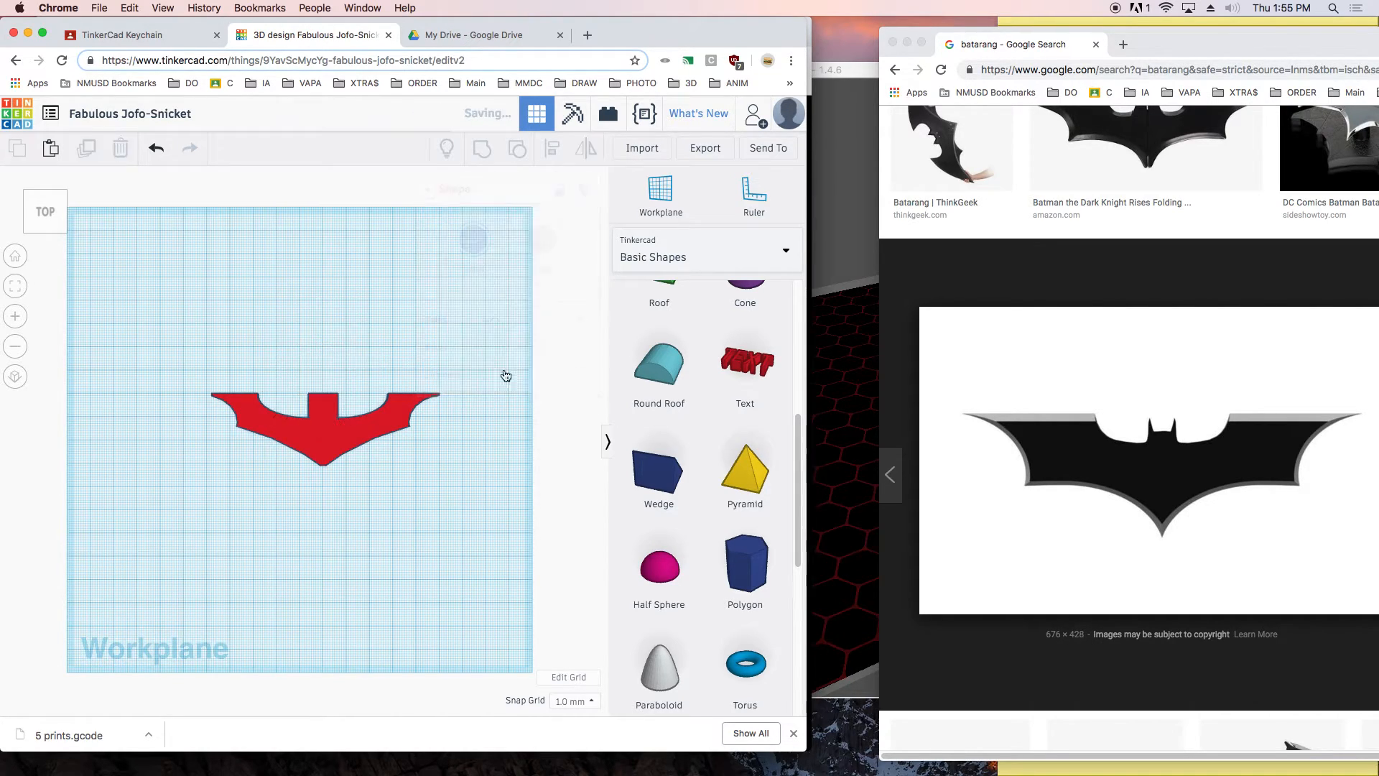
- Place a Roof shape just above the bat's head, rotate it 90° so its triangular face lies flat, and make it a hole
scroll(800, 477, "up", 3)
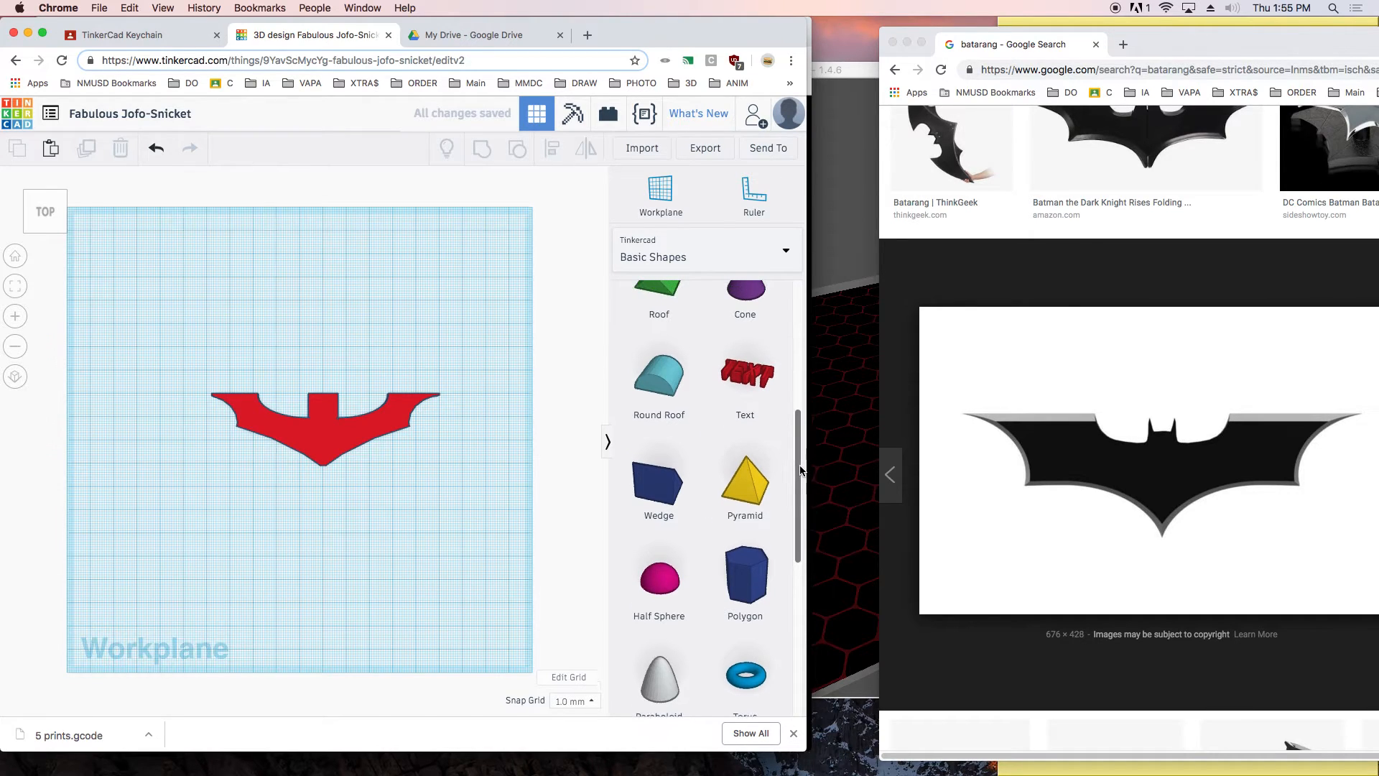
left_click_drag(658, 374, 324, 344)
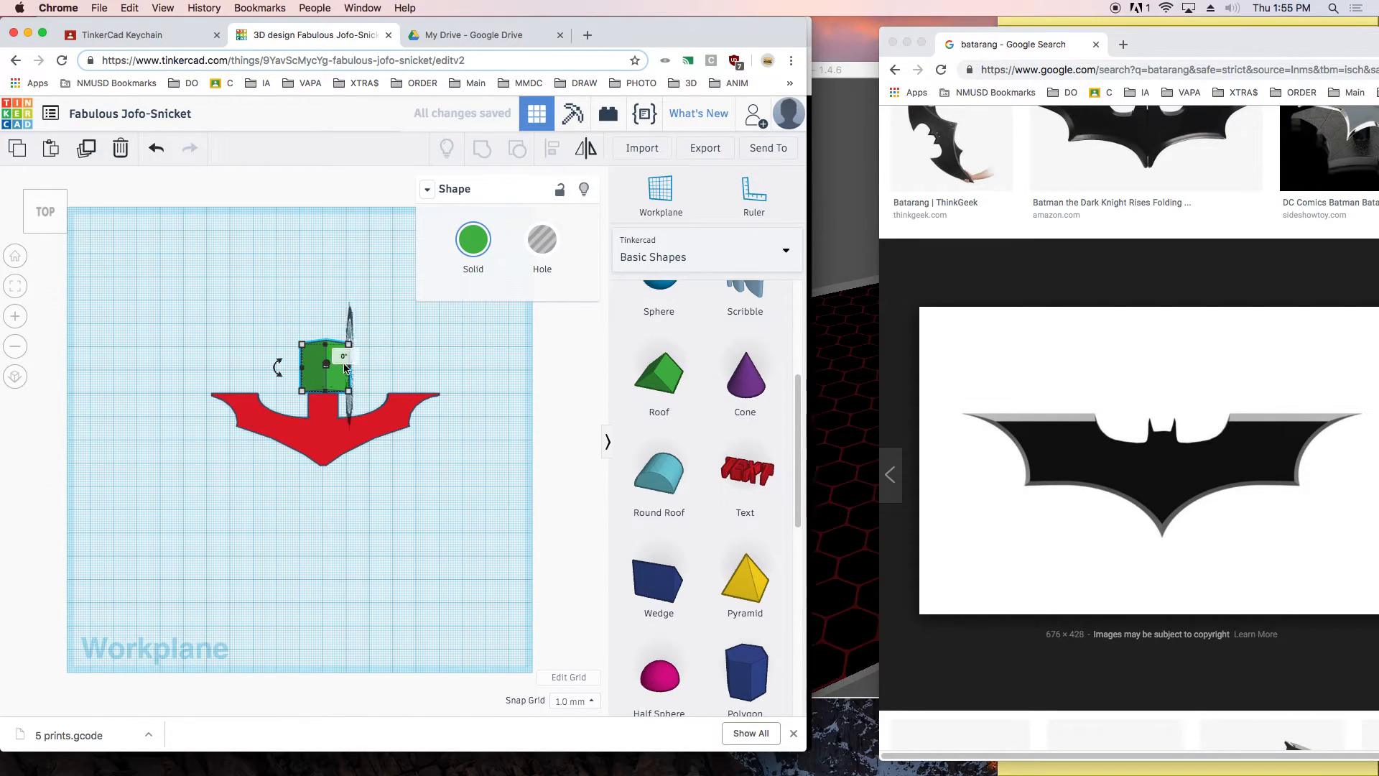
right_click_drag(440, 343, 343, 373)
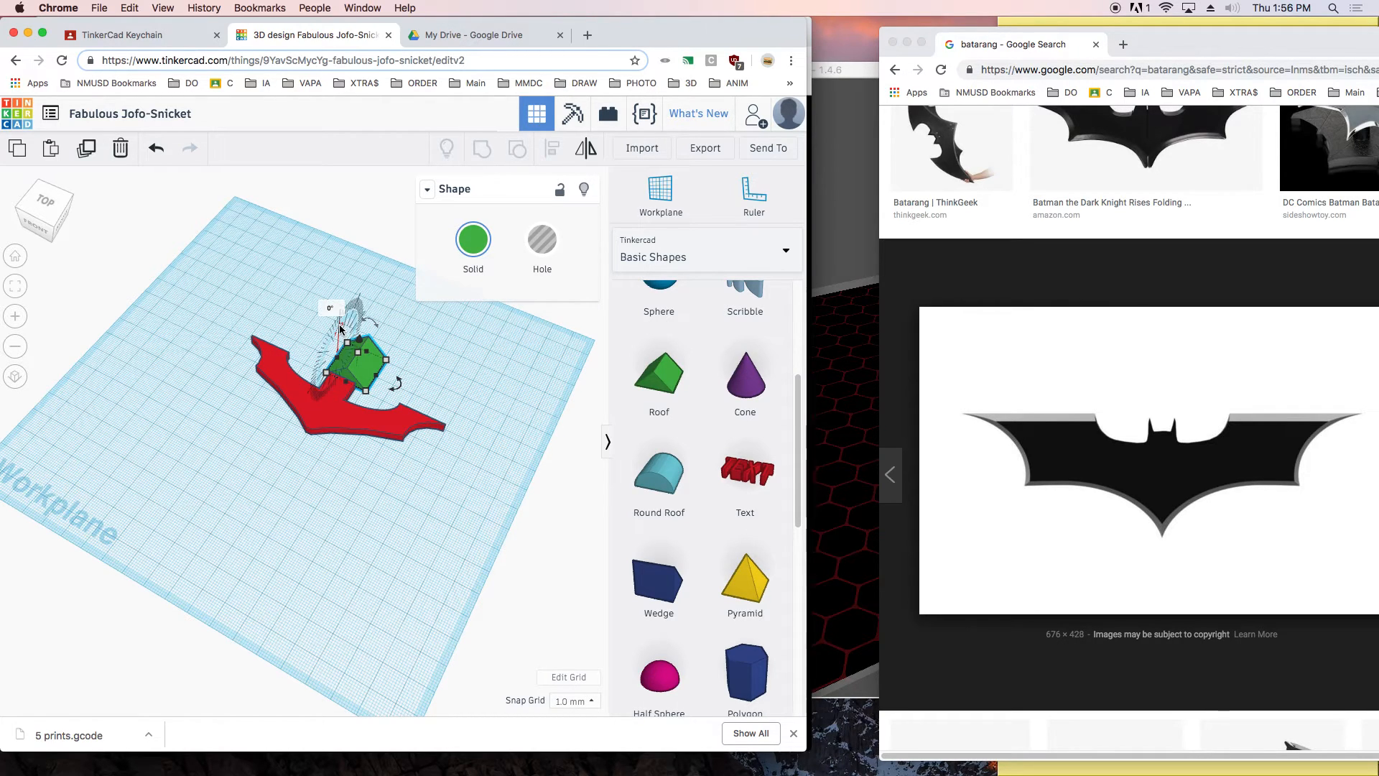
right_click_drag(419, 352, 391, 334)
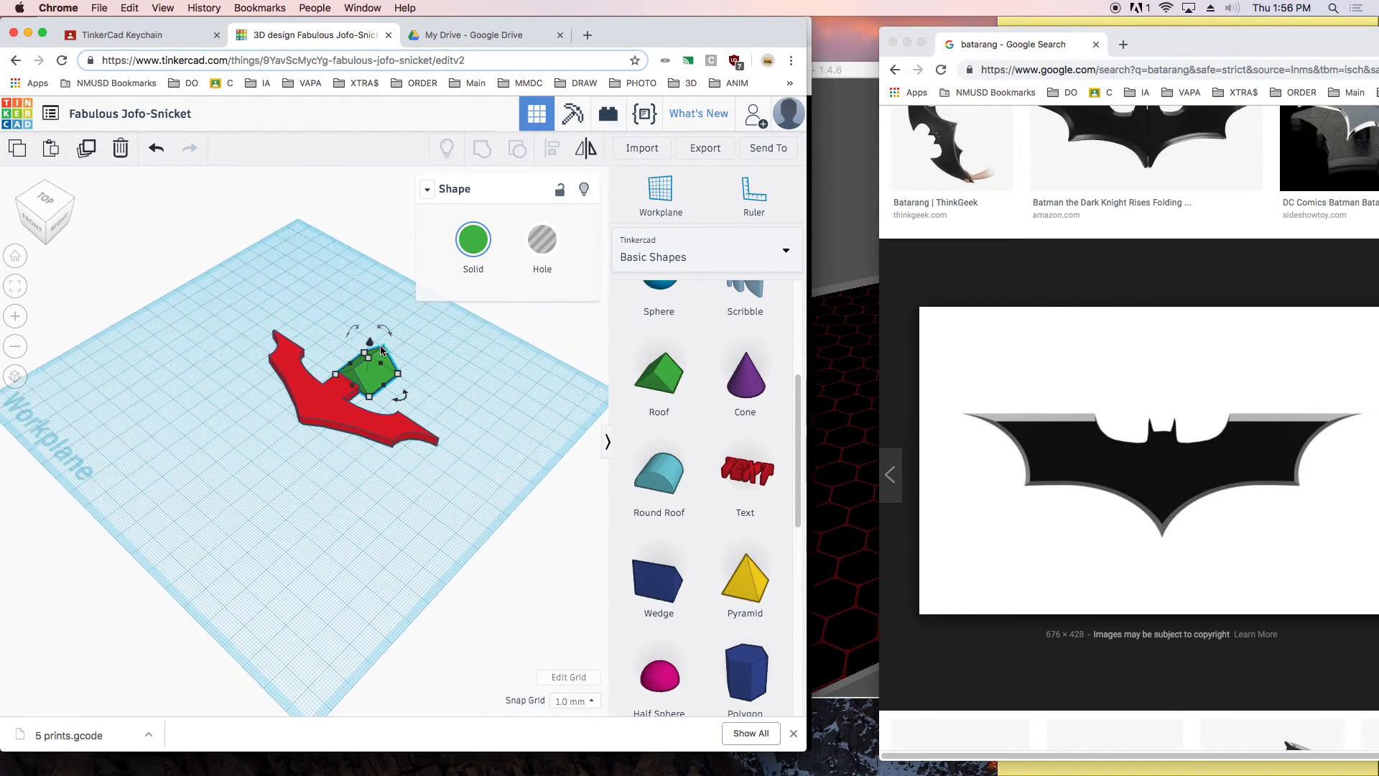
left_click_drag(354, 331, 333, 368)
left_click(540, 248)
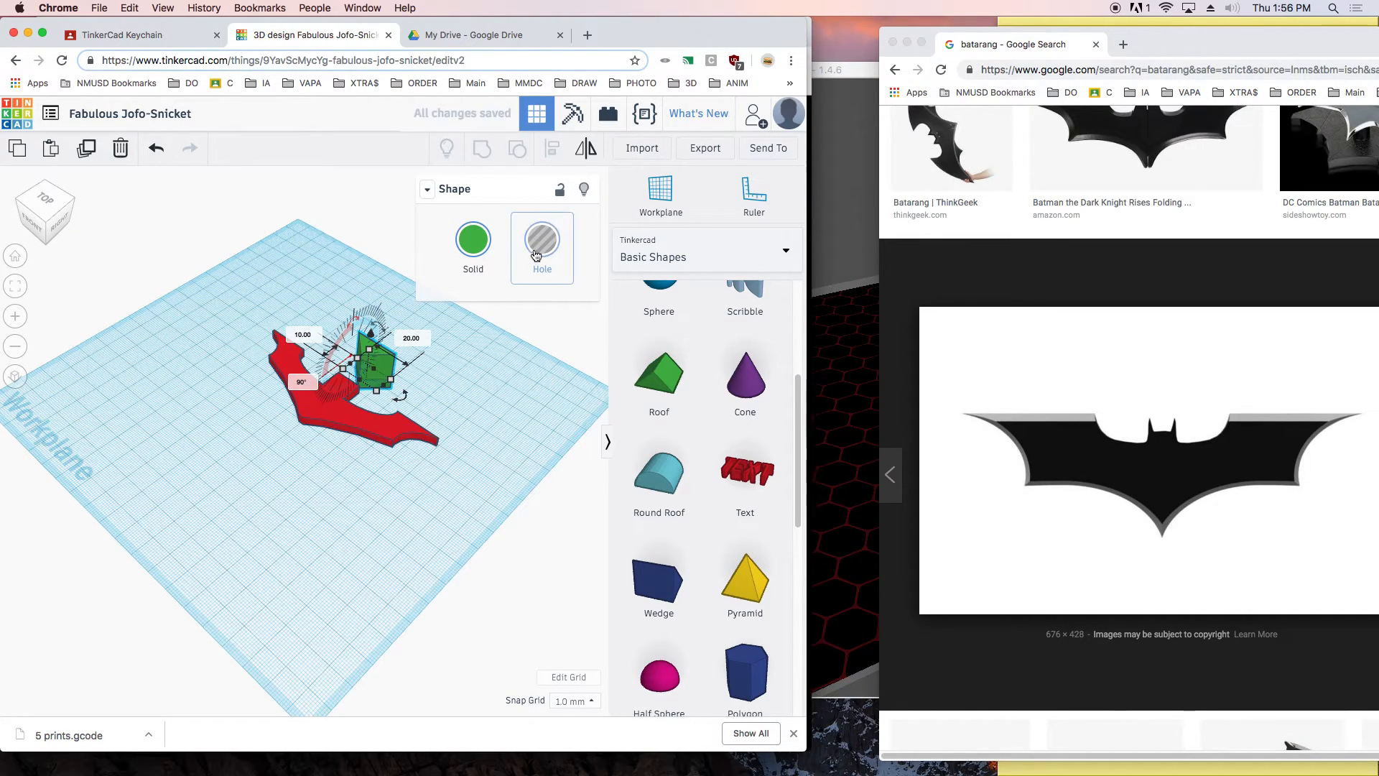
- Move the triangular roof hole down, in top view, onto the upper edge of the bat's head
left_click(46, 202)
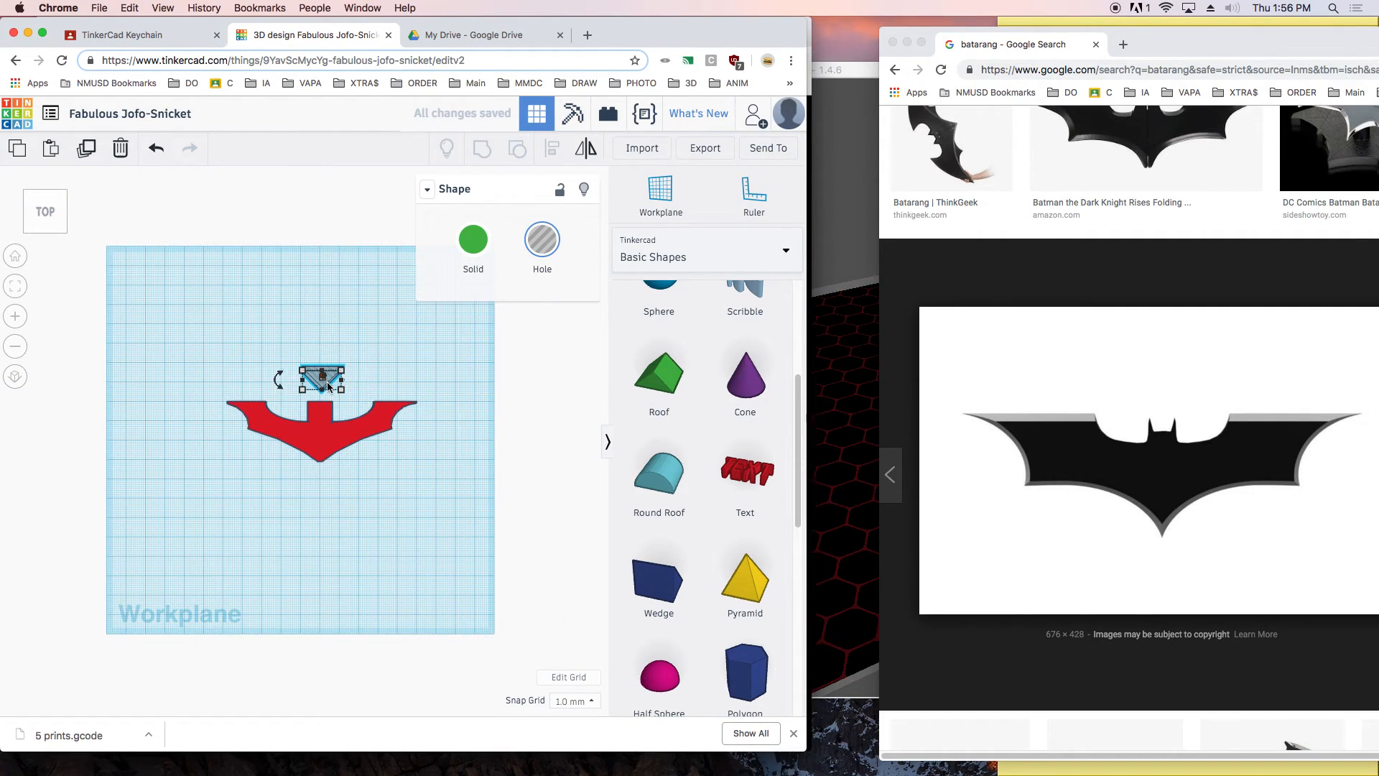
key("Down")
key("Down")
key("Down")
key("Down")
key("Down")
key("Down")
key("Down")
key("Down")
key("Down")
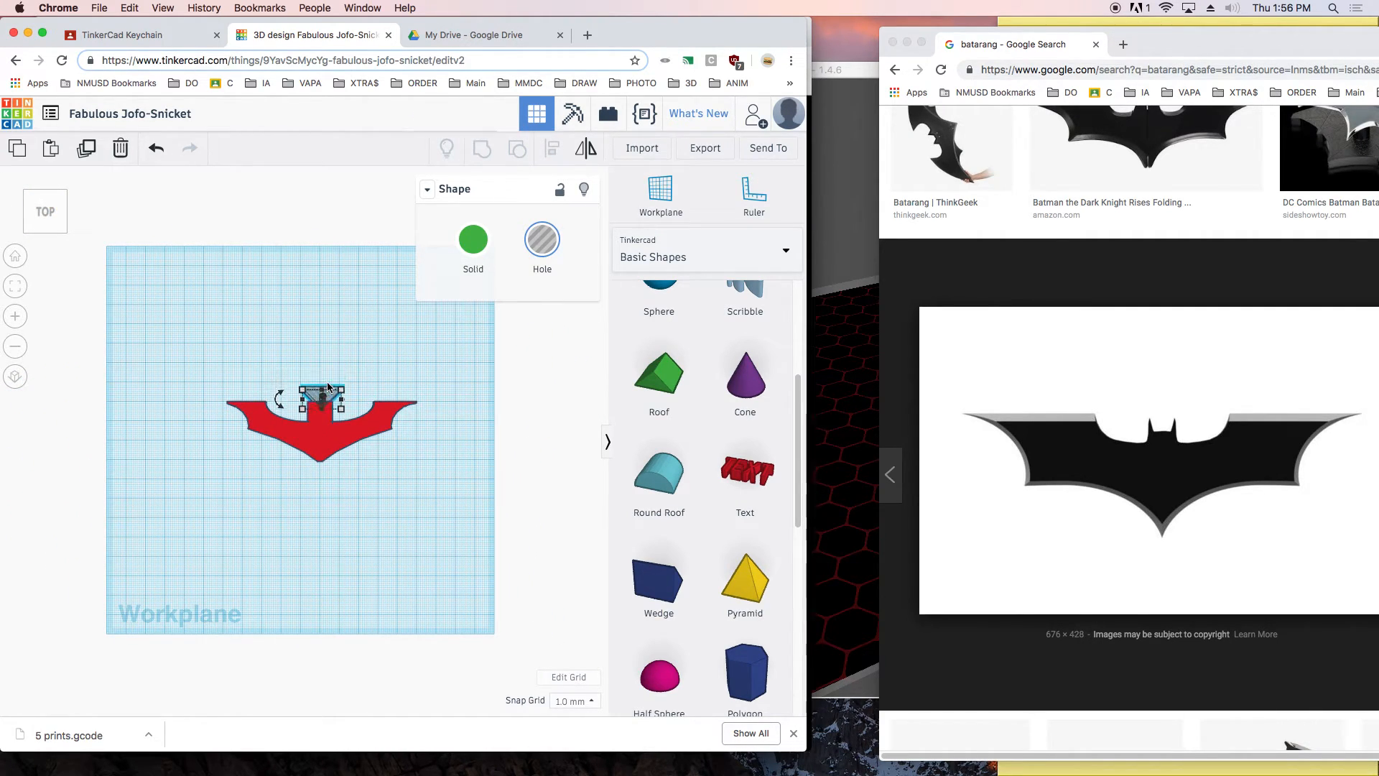
key("Down")
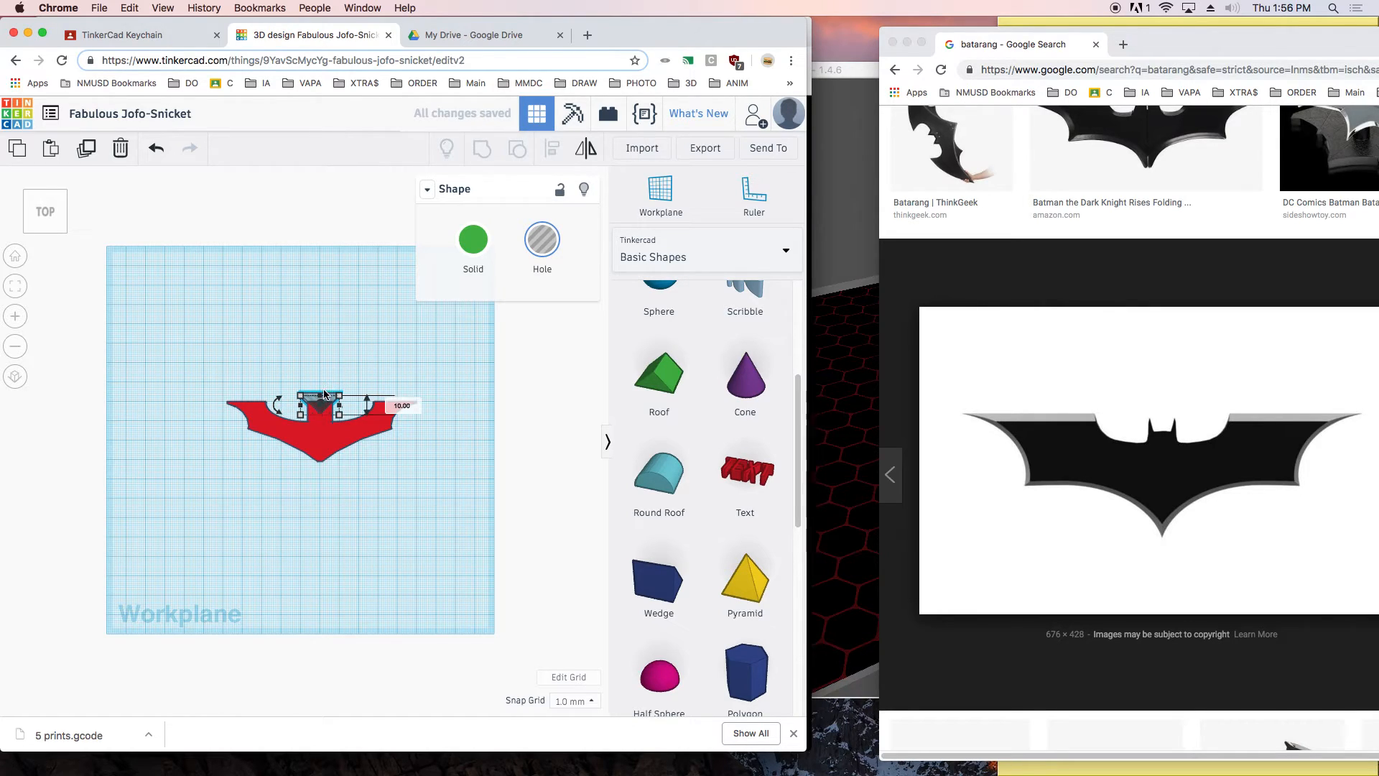
- Lengthen the triangular hole to about 19 mm and nudge it further down into the bat's head
left_click_drag(320, 394, 321, 381)
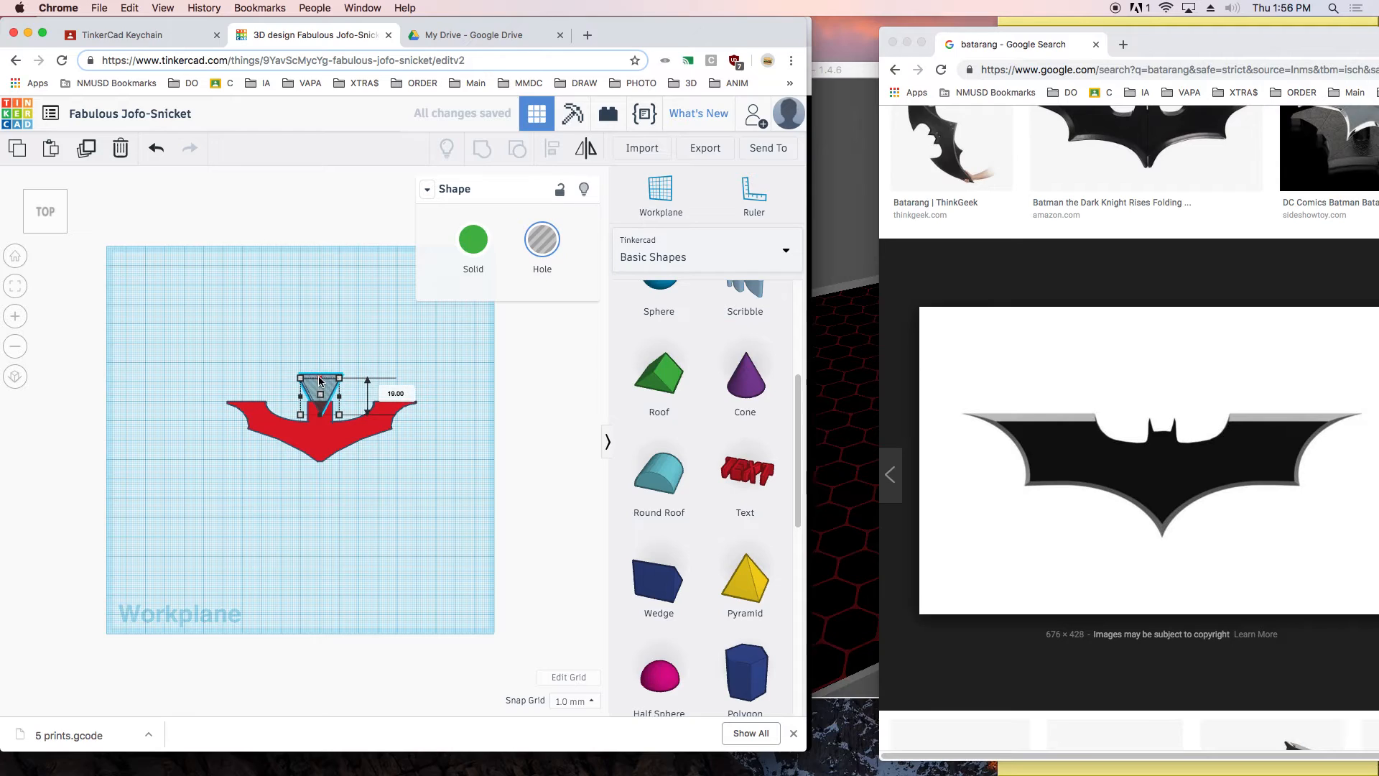
key("Down")
key("Down")
key("Down")
key("Left")
key("Down")
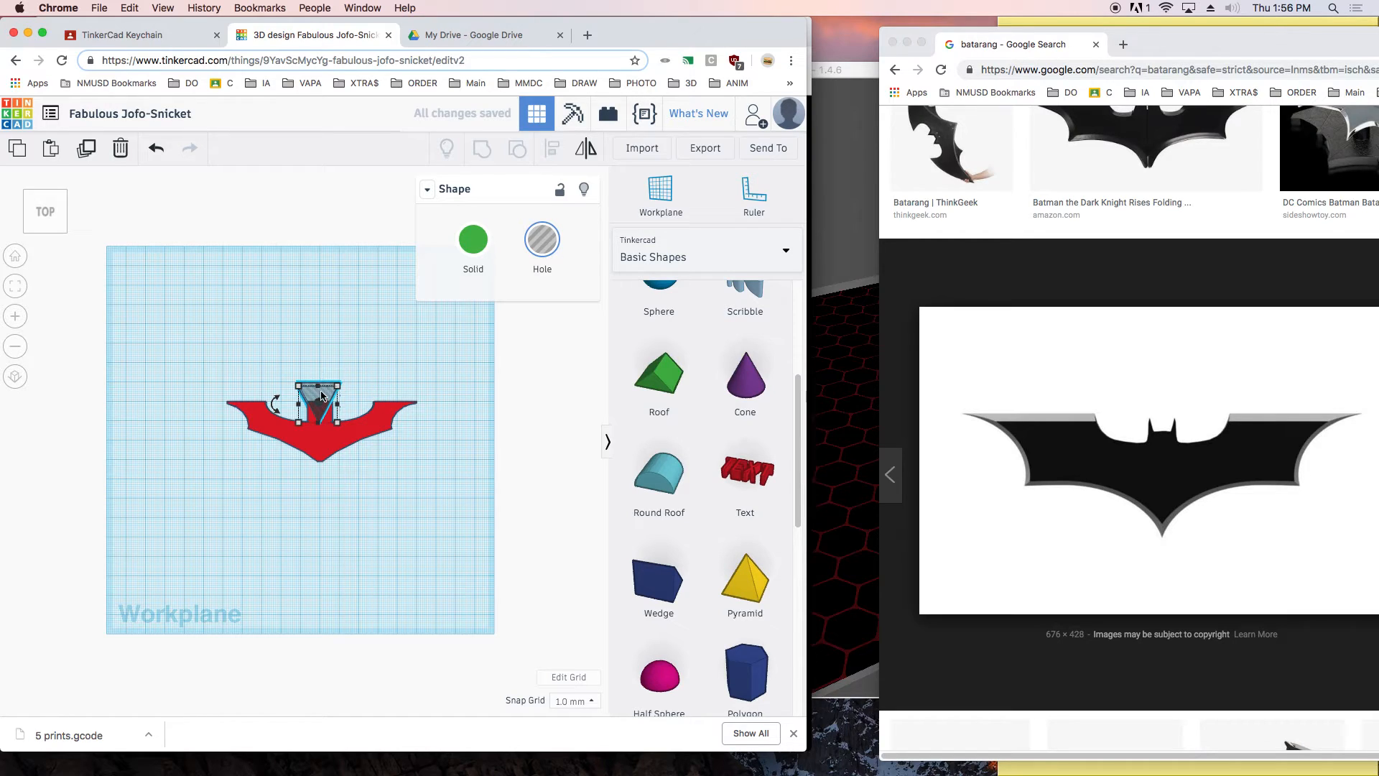
- Shorten the triangular hole to 13 mm and nudge it so its point is centred on the bat's head
left_click_drag(319, 423, 321, 415)
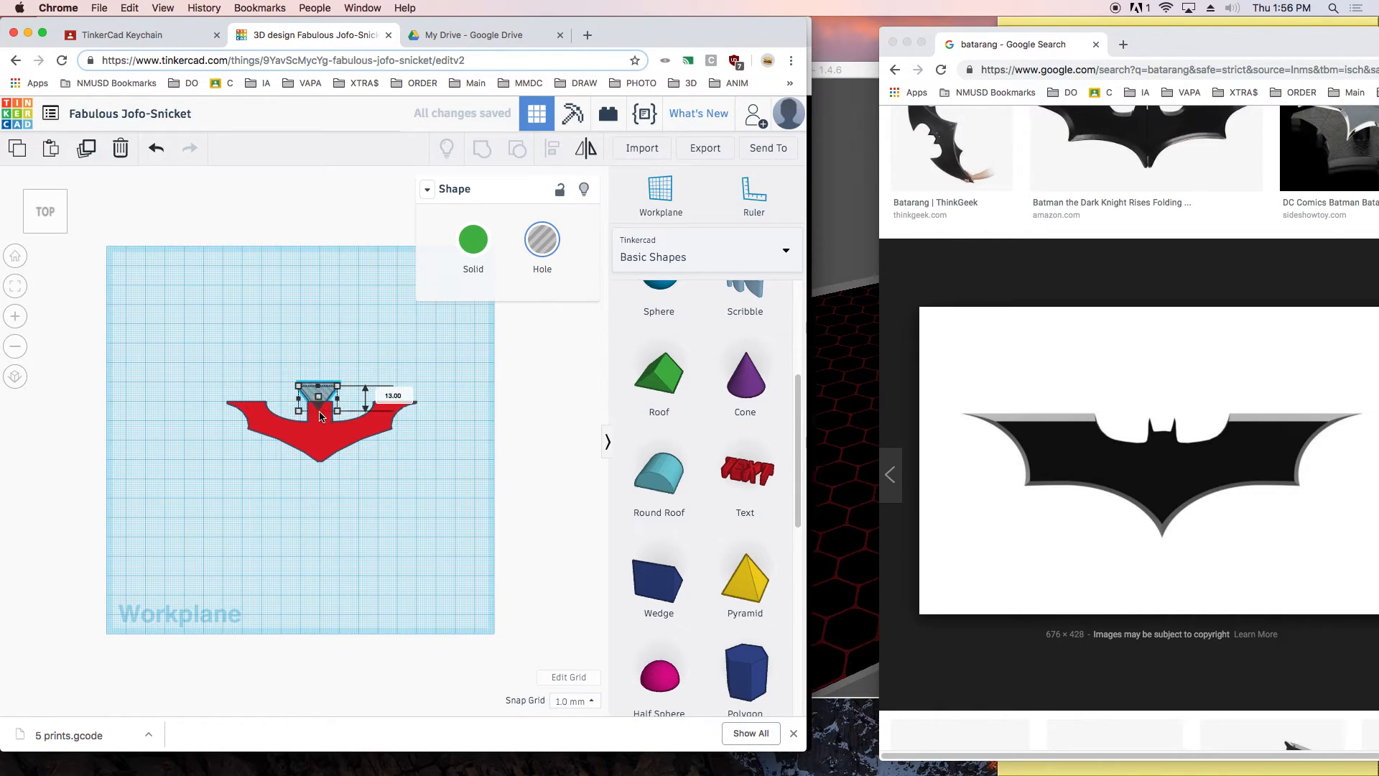
key("Right")
key("Down")
key("Down")
key("Down")
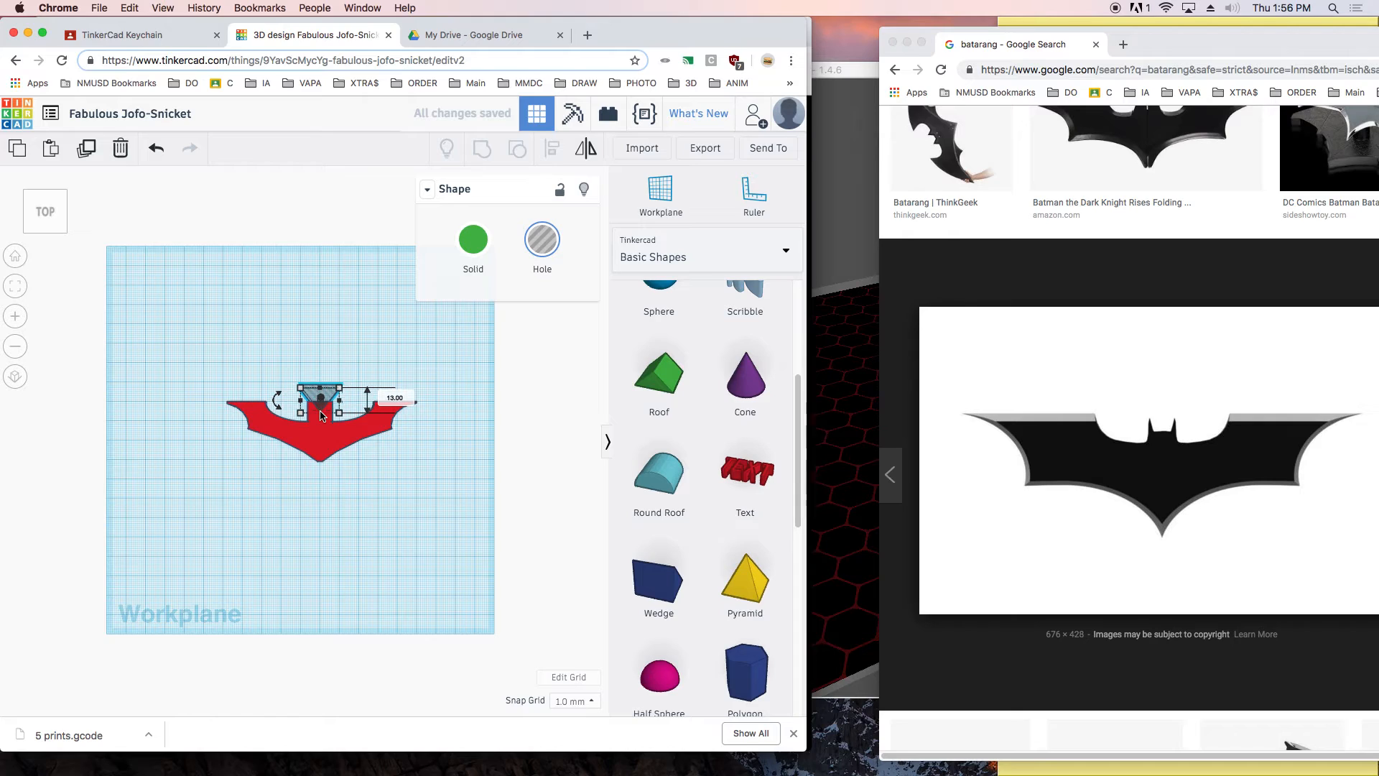
- Group the triangular hole with the red batarang to cut the notch between the bat's ears
left_click_drag(271, 370, 355, 484)
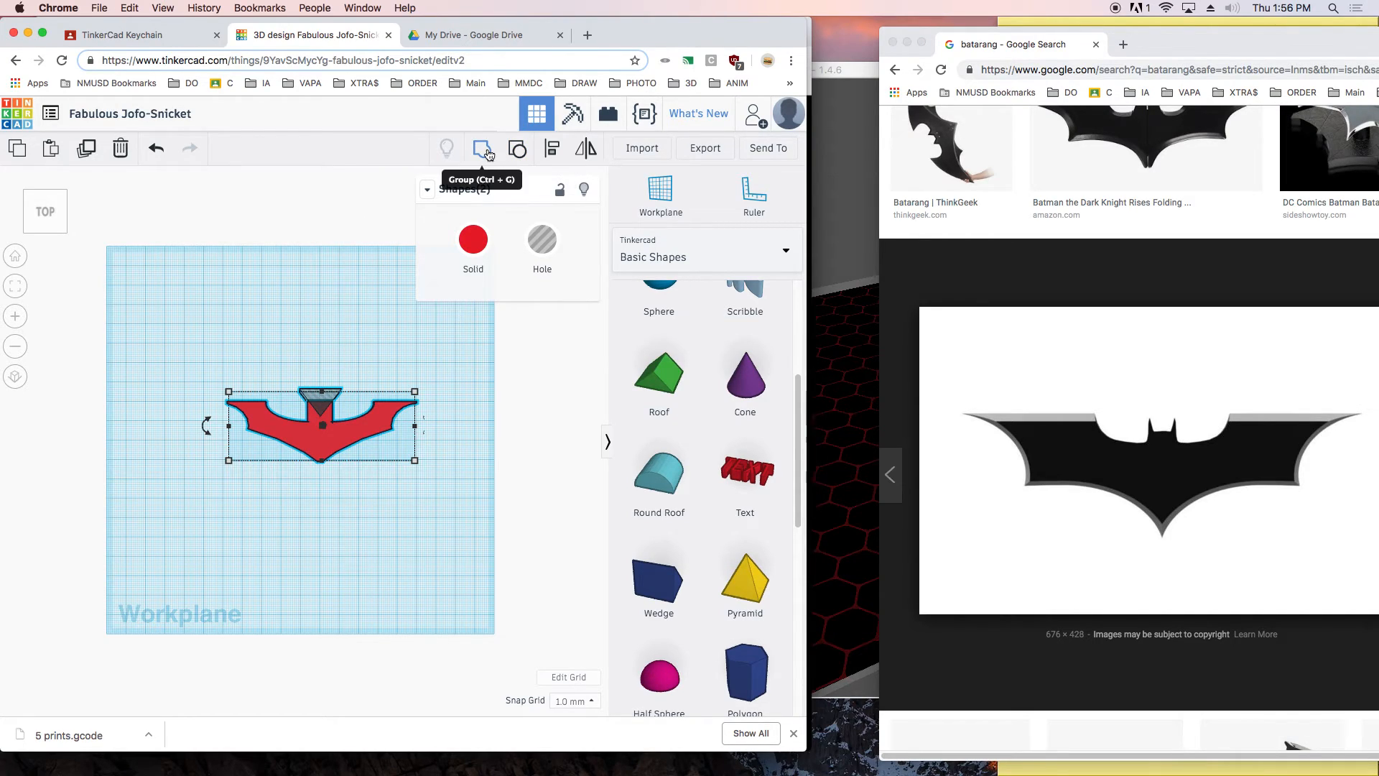
left_click(517, 148)
right_click_drag(387, 359, 334, 284)
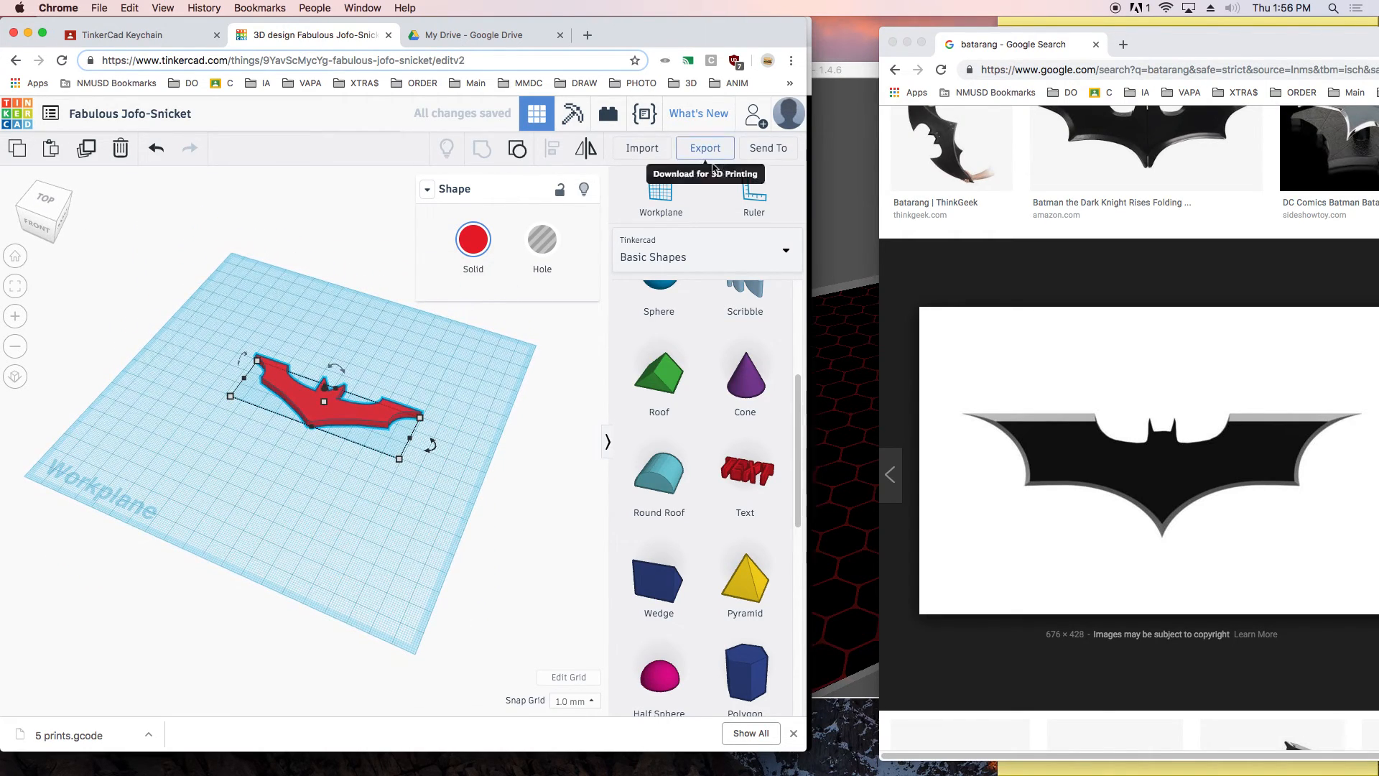
- Widen the modelling window over the reference image and reduce the batarang's thickness to 2 mm
left_click_drag(809, 247, 1332, 298)
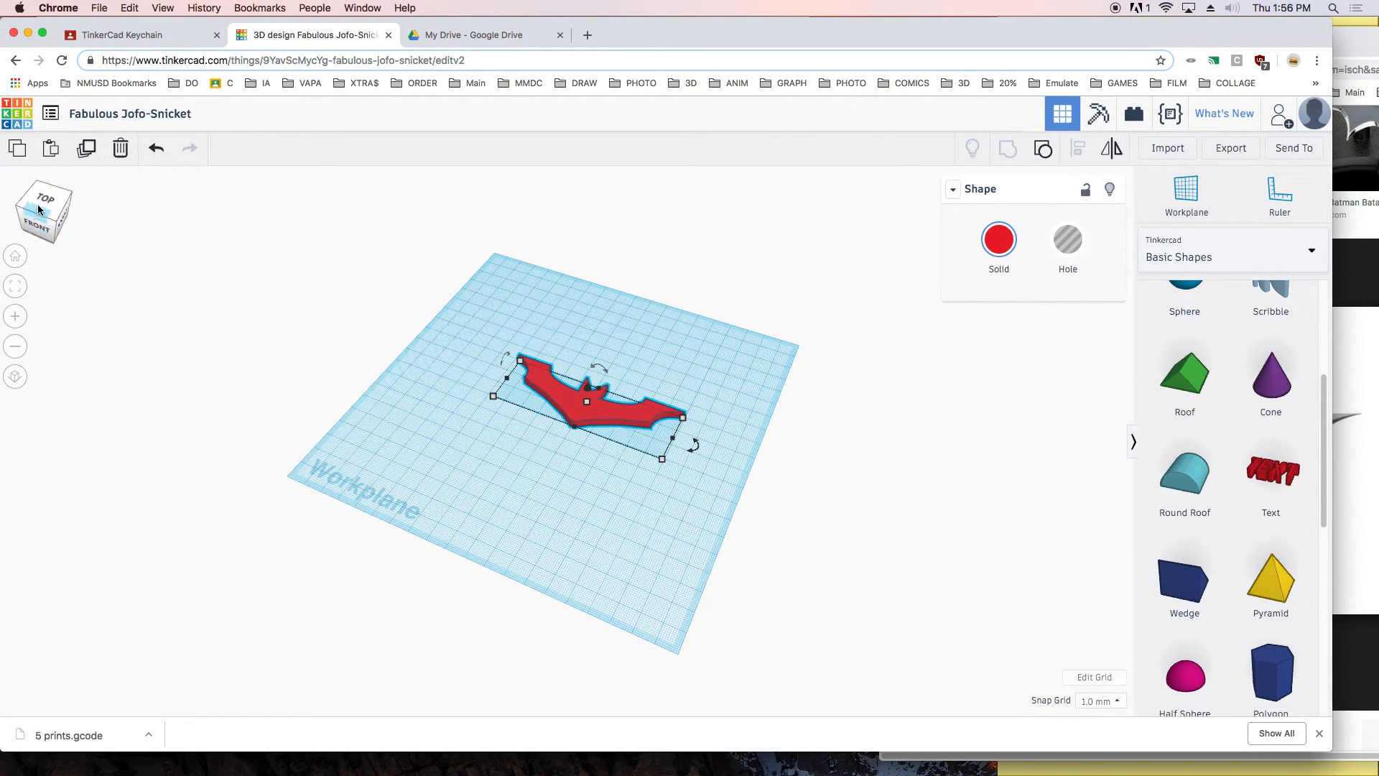
left_click_drag(50, 204, 48, 198)
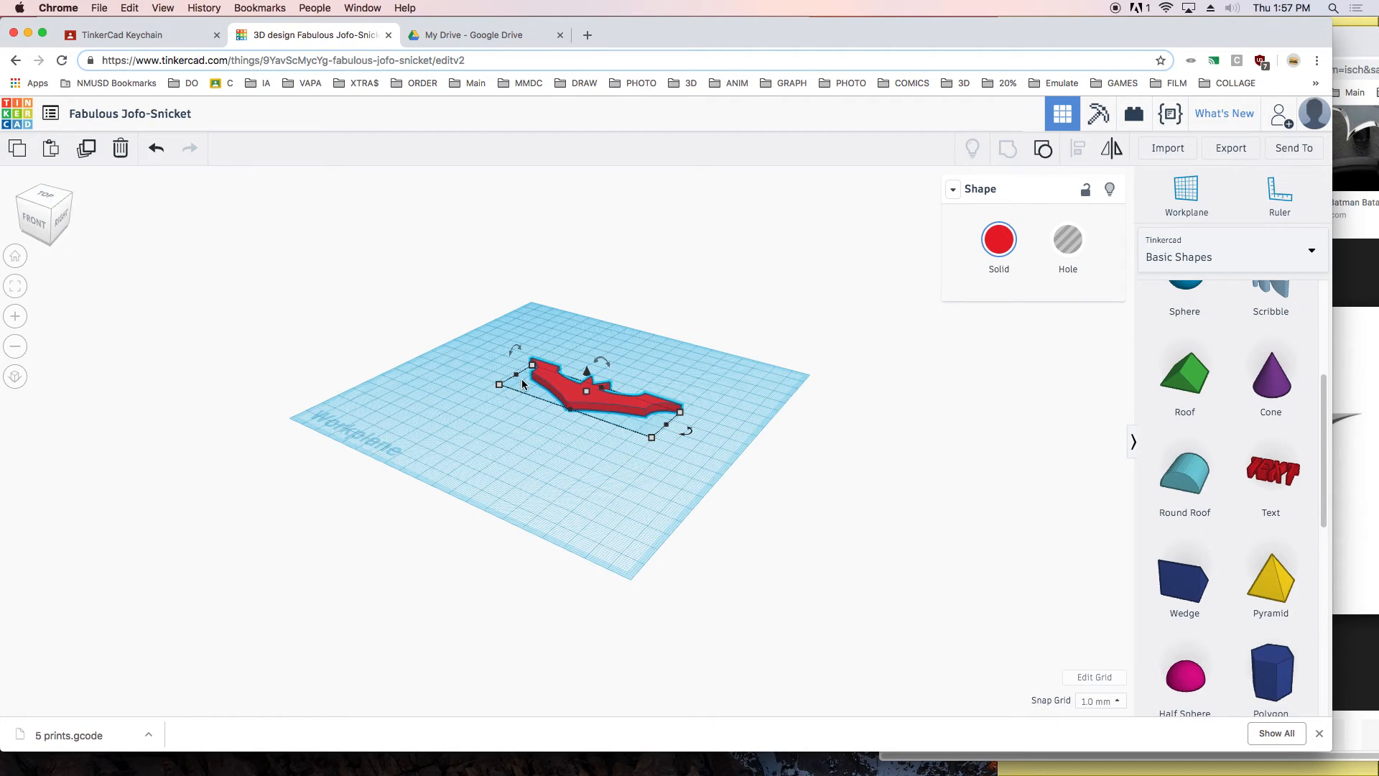
left_click(502, 447)
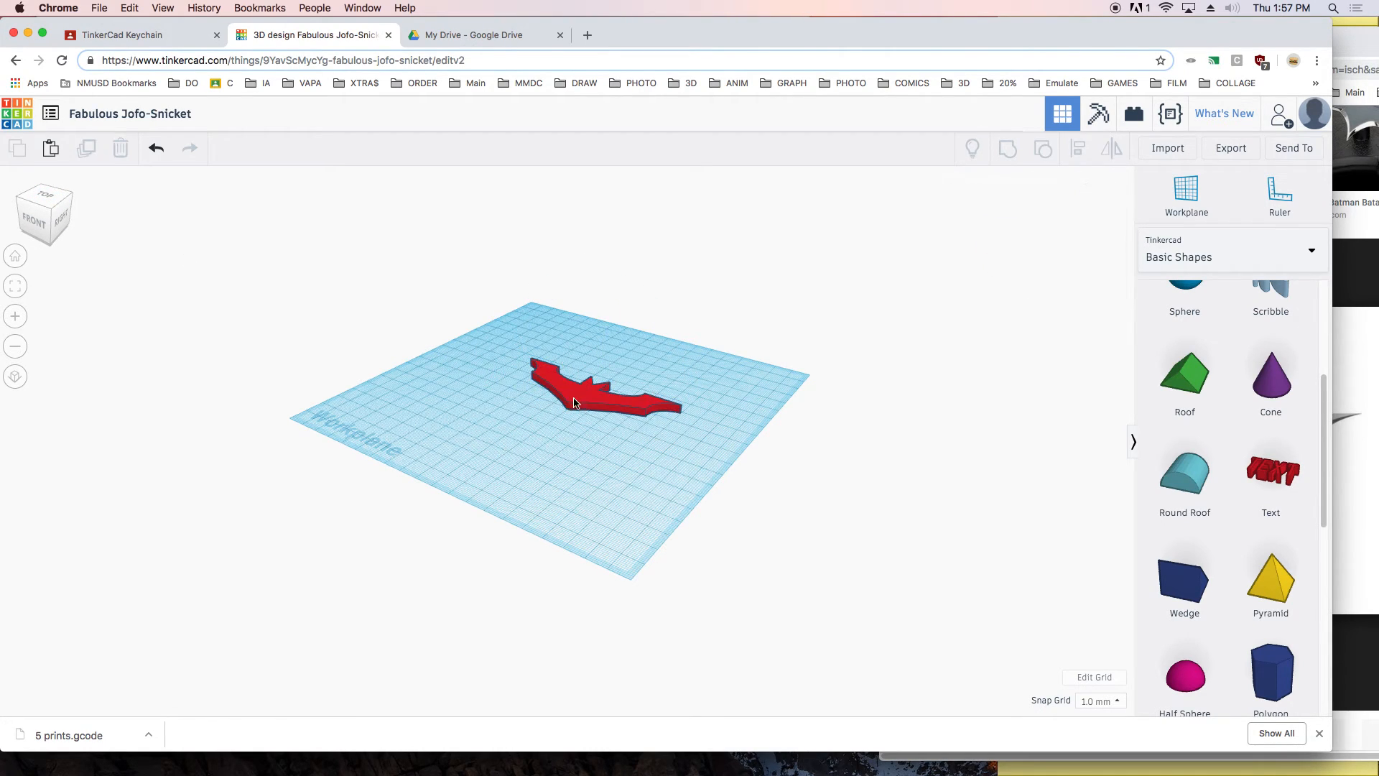
left_click(564, 387)
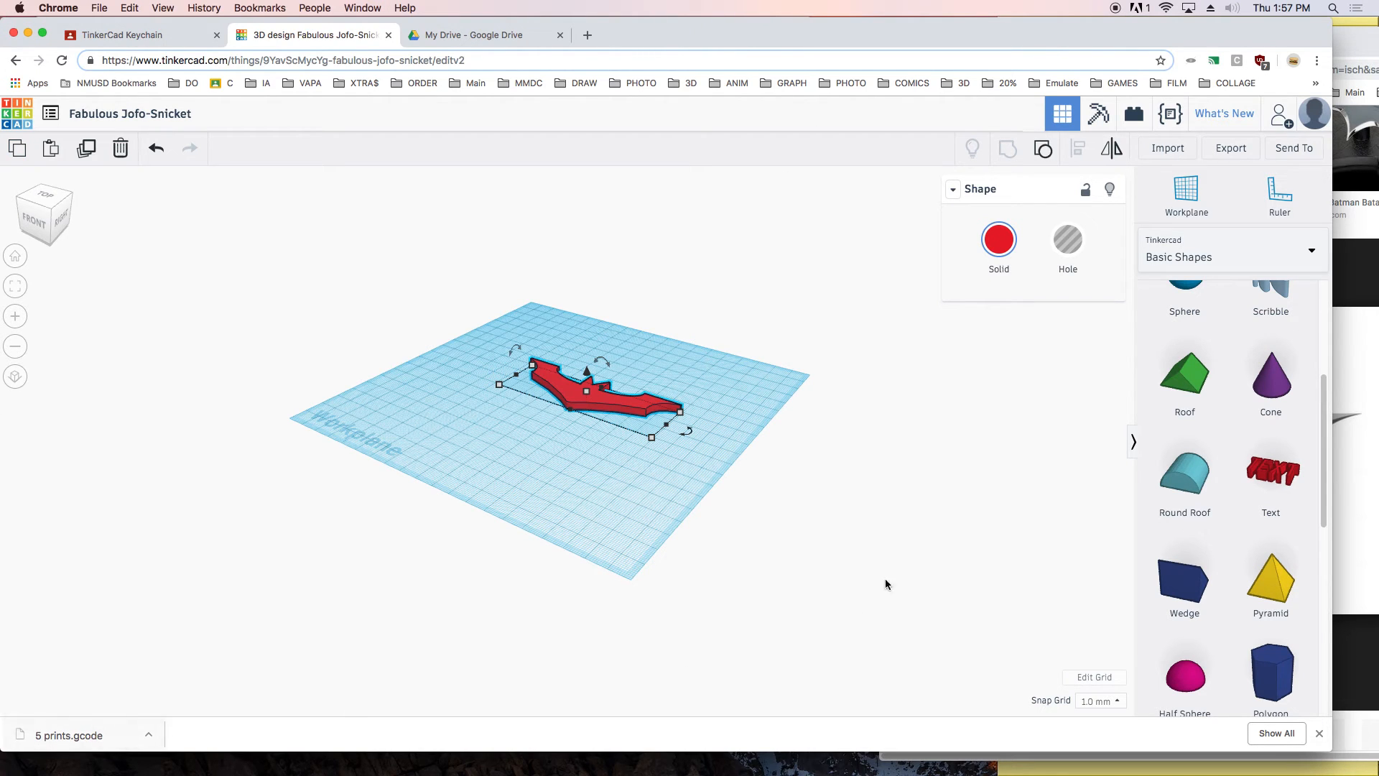
left_click(23, 319)
left_click(24, 320)
left_click(24, 320)
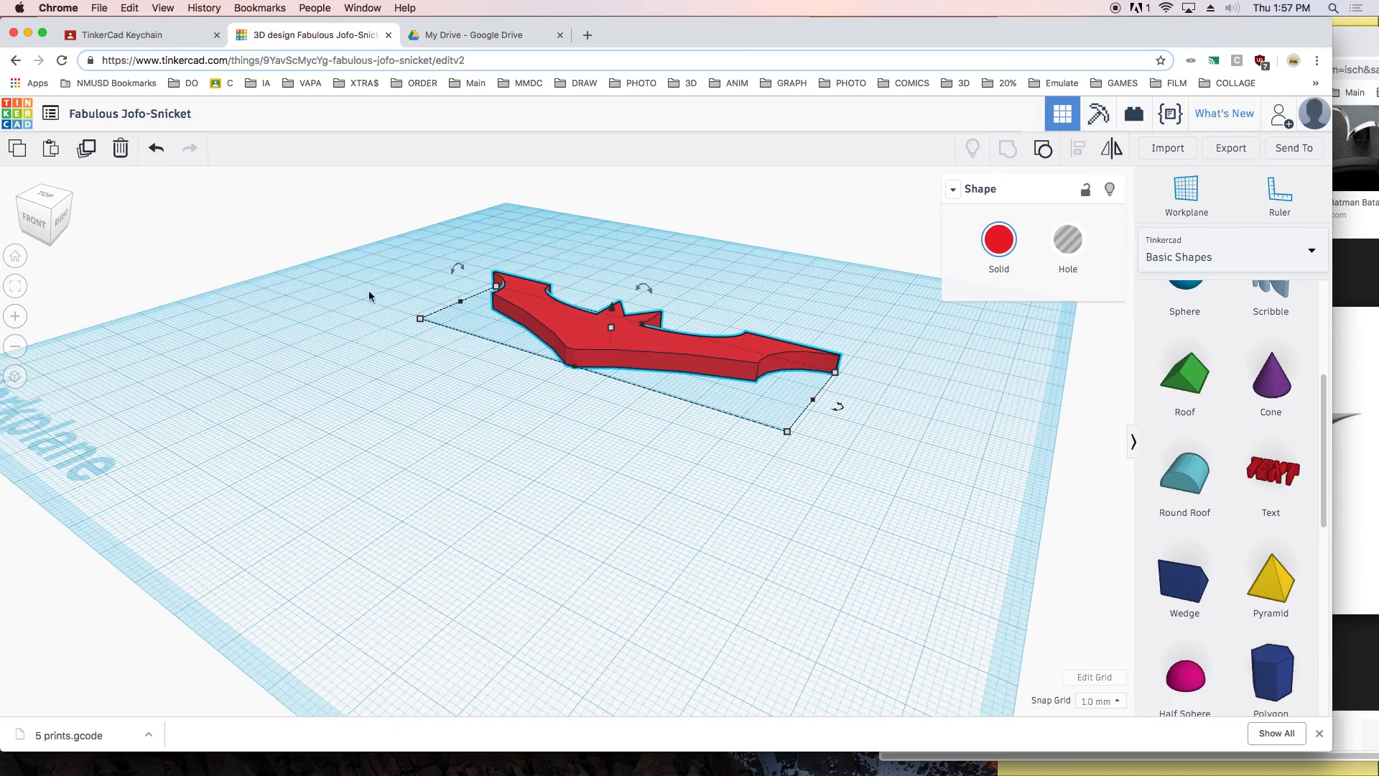
scroll(398, 290, "up", 3)
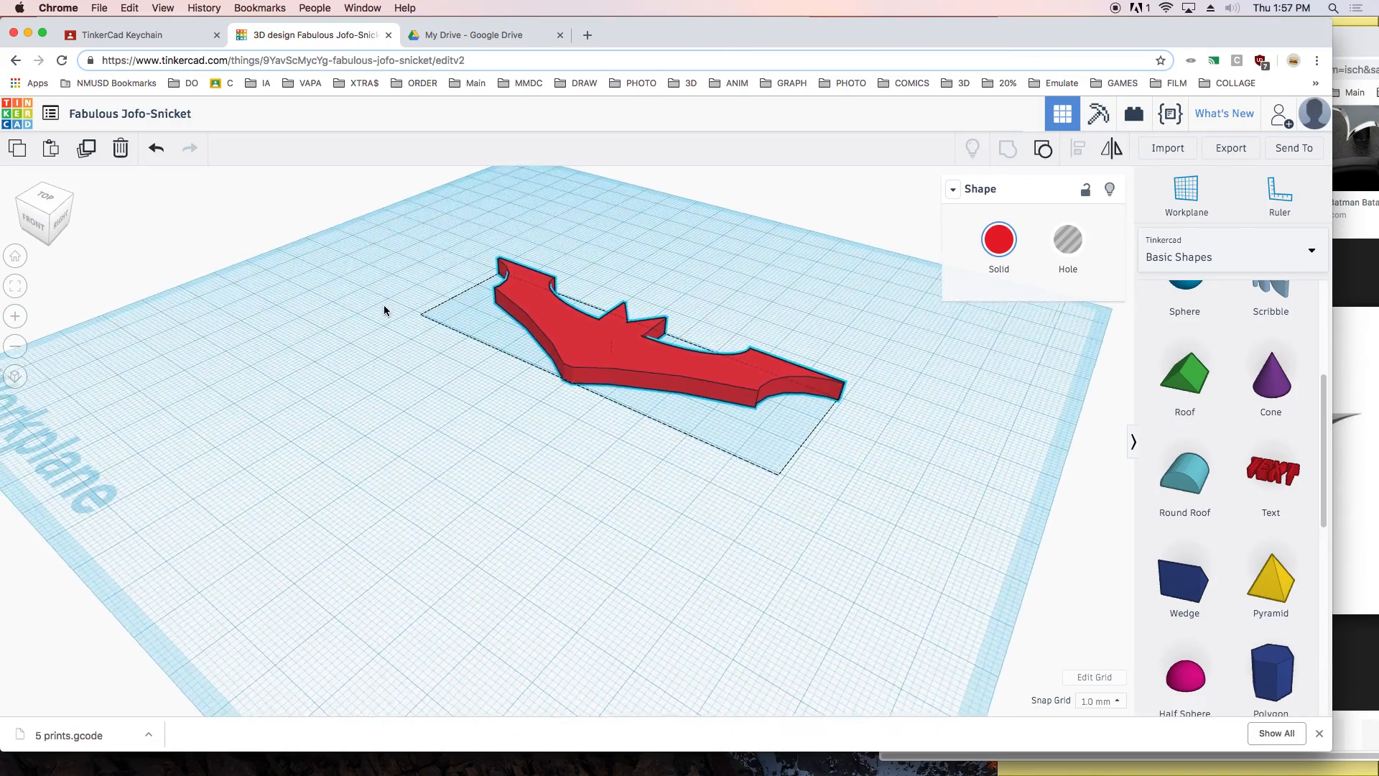
left_click(612, 340)
left_click_drag(612, 348, 612, 349)
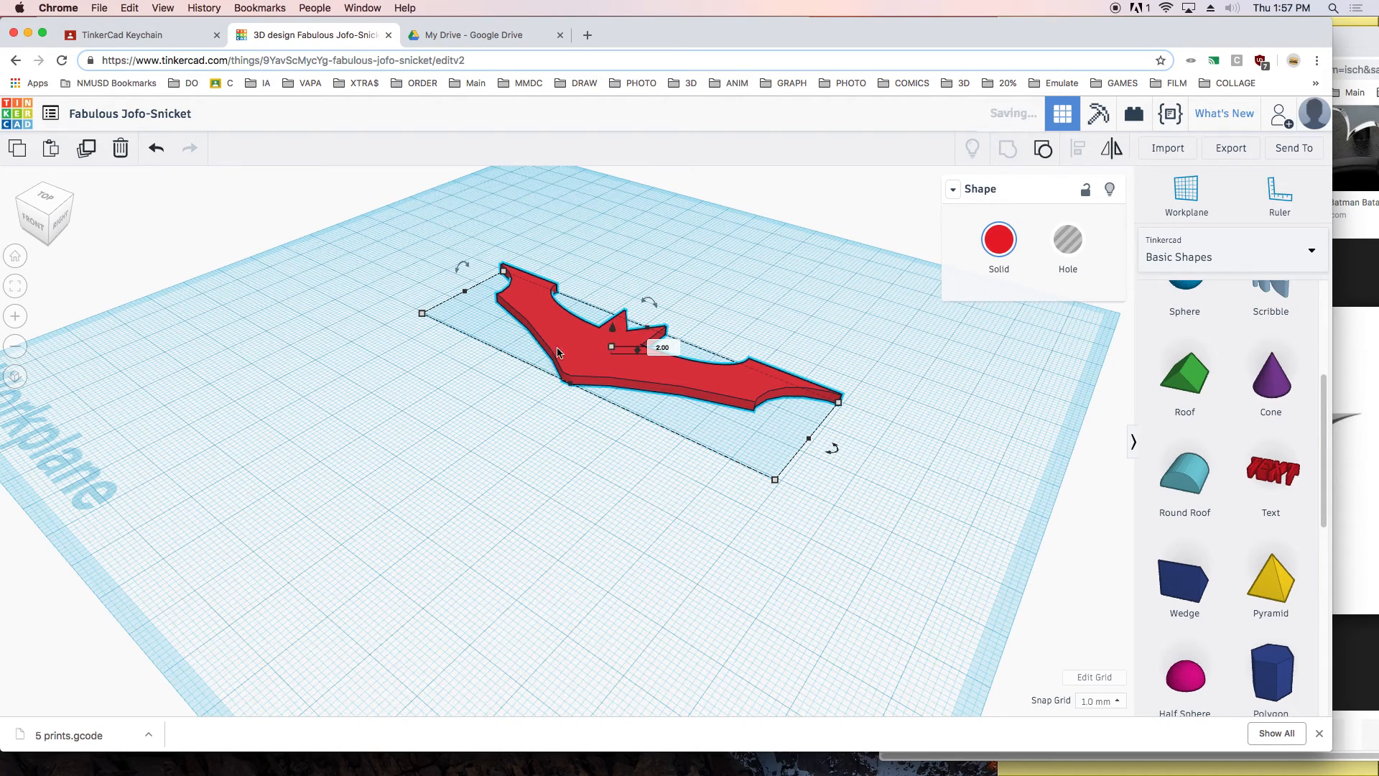
left_click(297, 313)
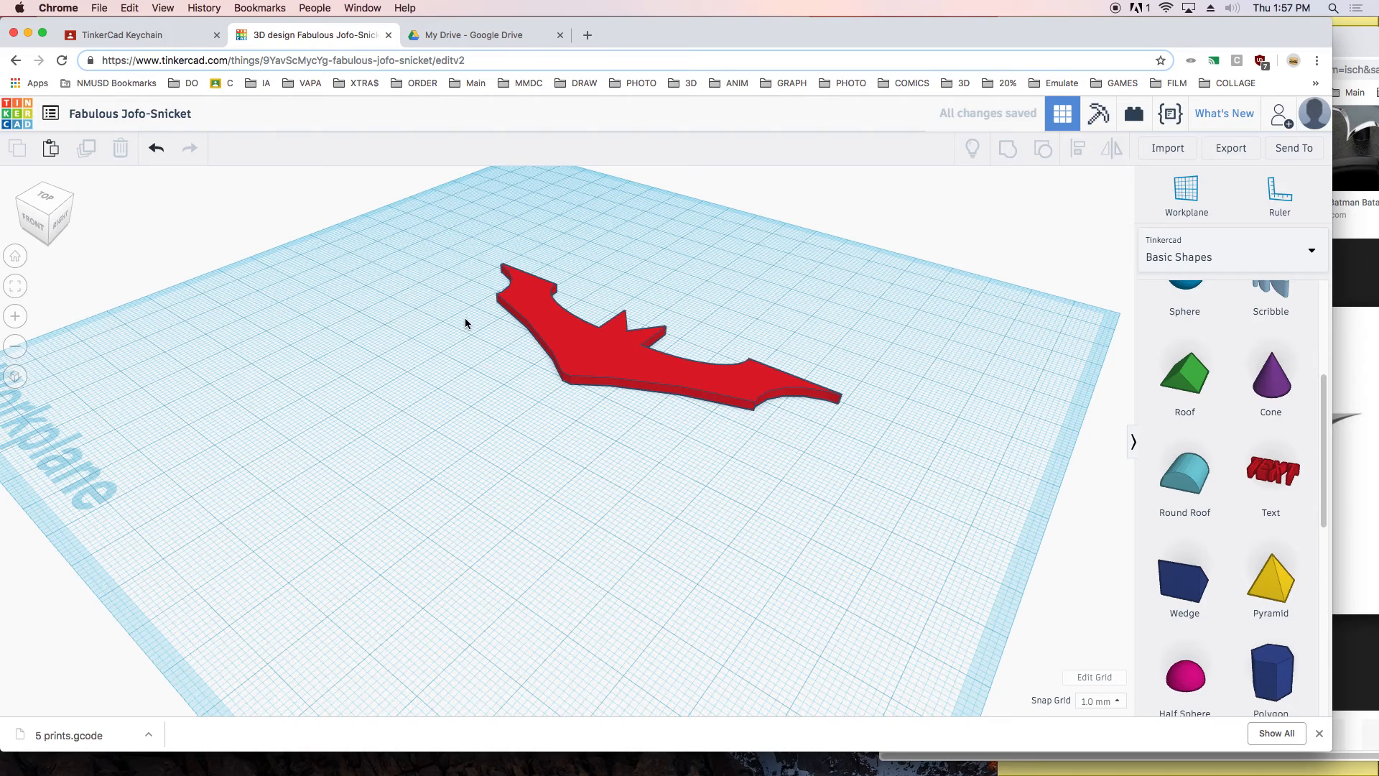
- Raise the batarang slightly above the workplane
left_click(572, 333)
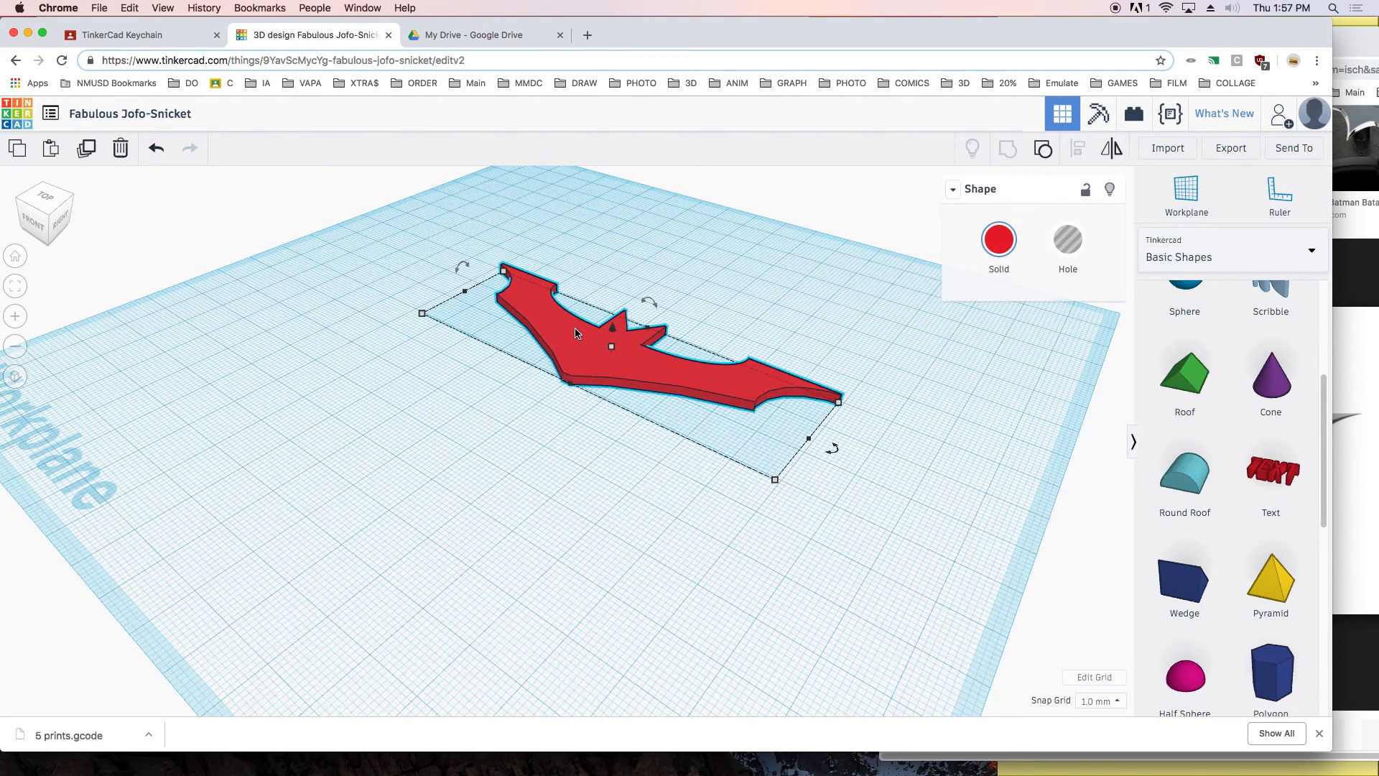
left_click_drag(613, 335, 613, 320)
left_click(548, 421)
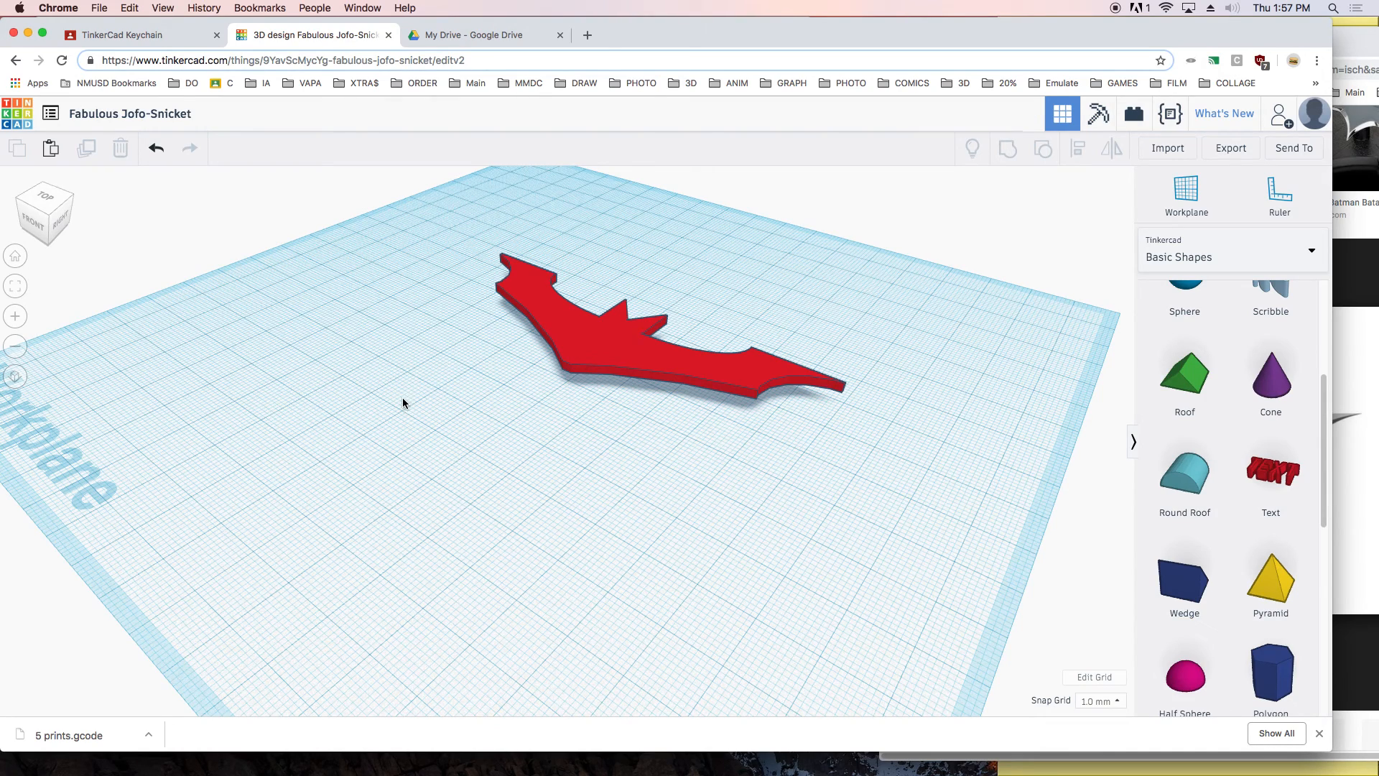
left_click(13, 317)
left_click(14, 317)
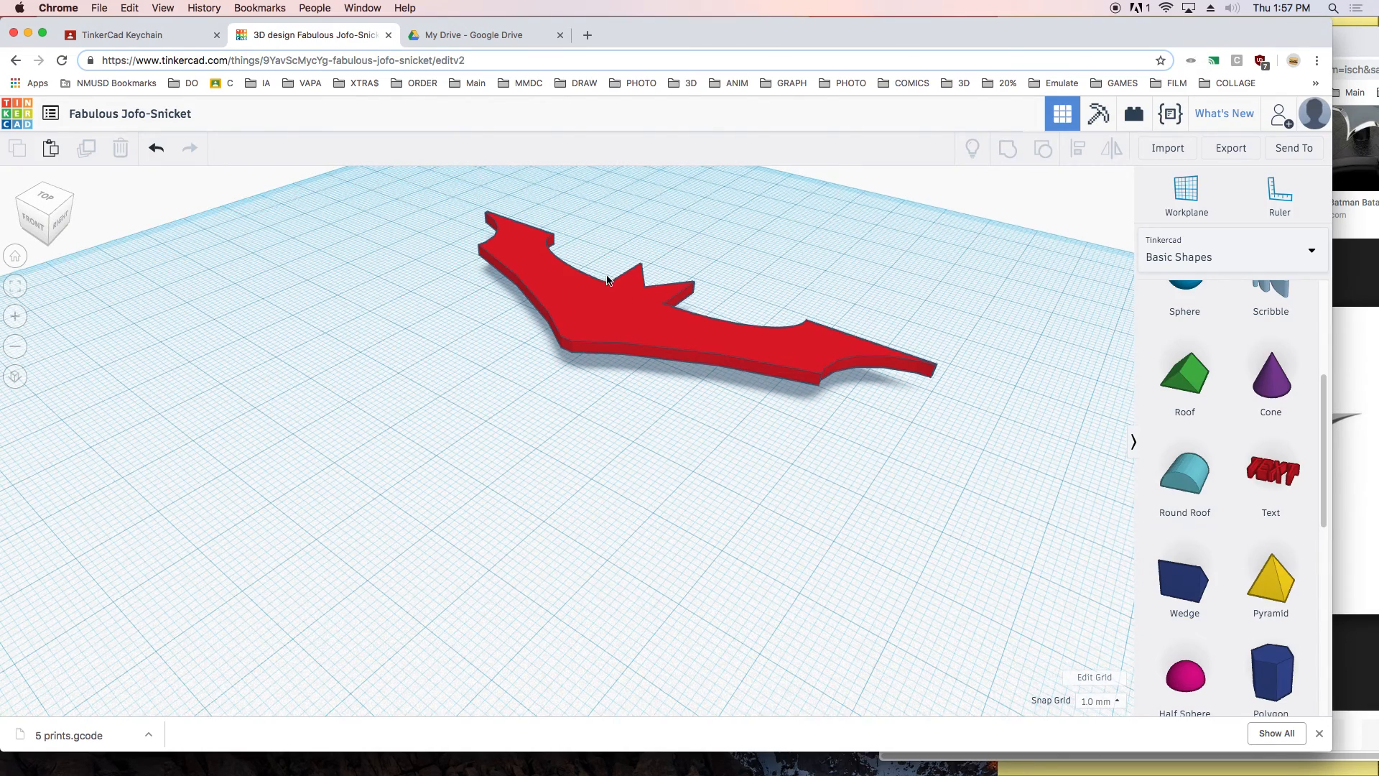
middle_click_drag(607, 276, 584, 308)
middle_click_drag(502, 354, 409, 434)
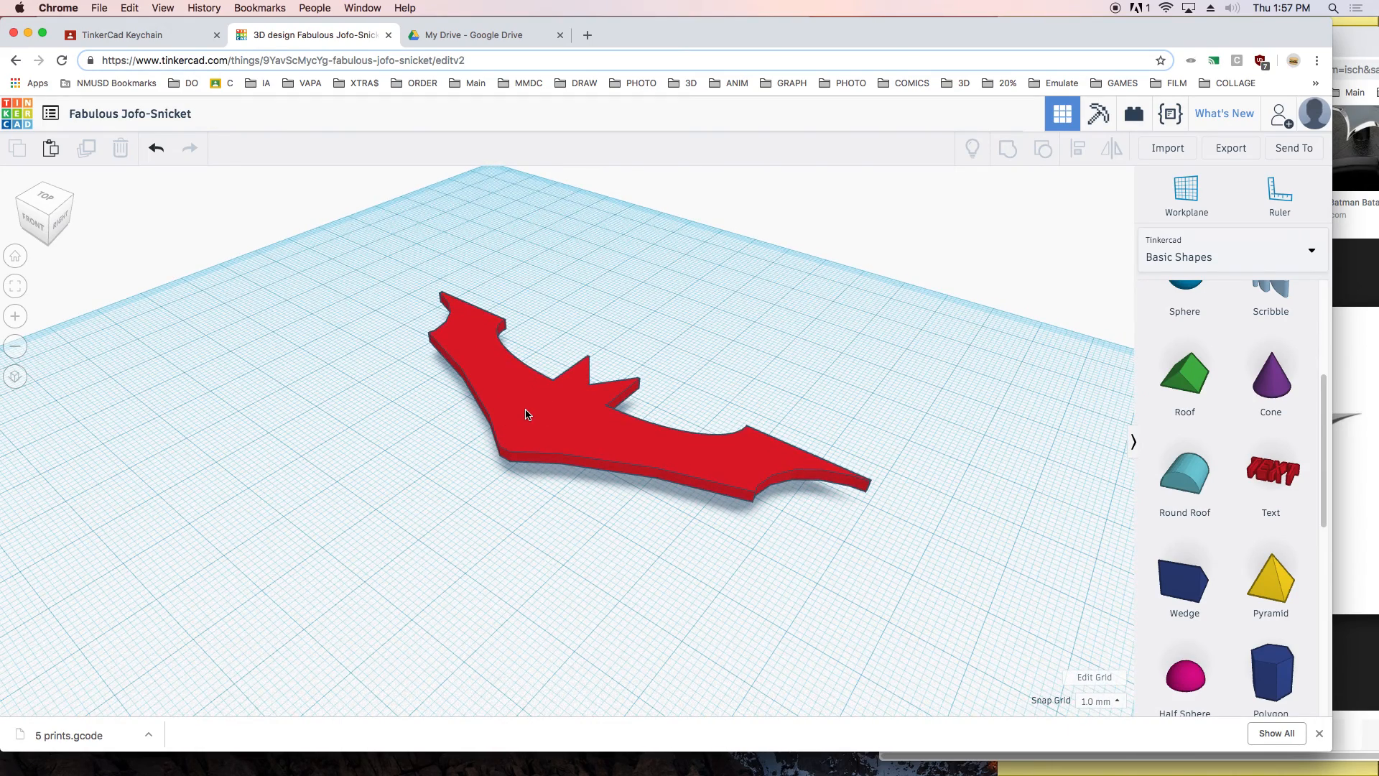
left_click(595, 454)
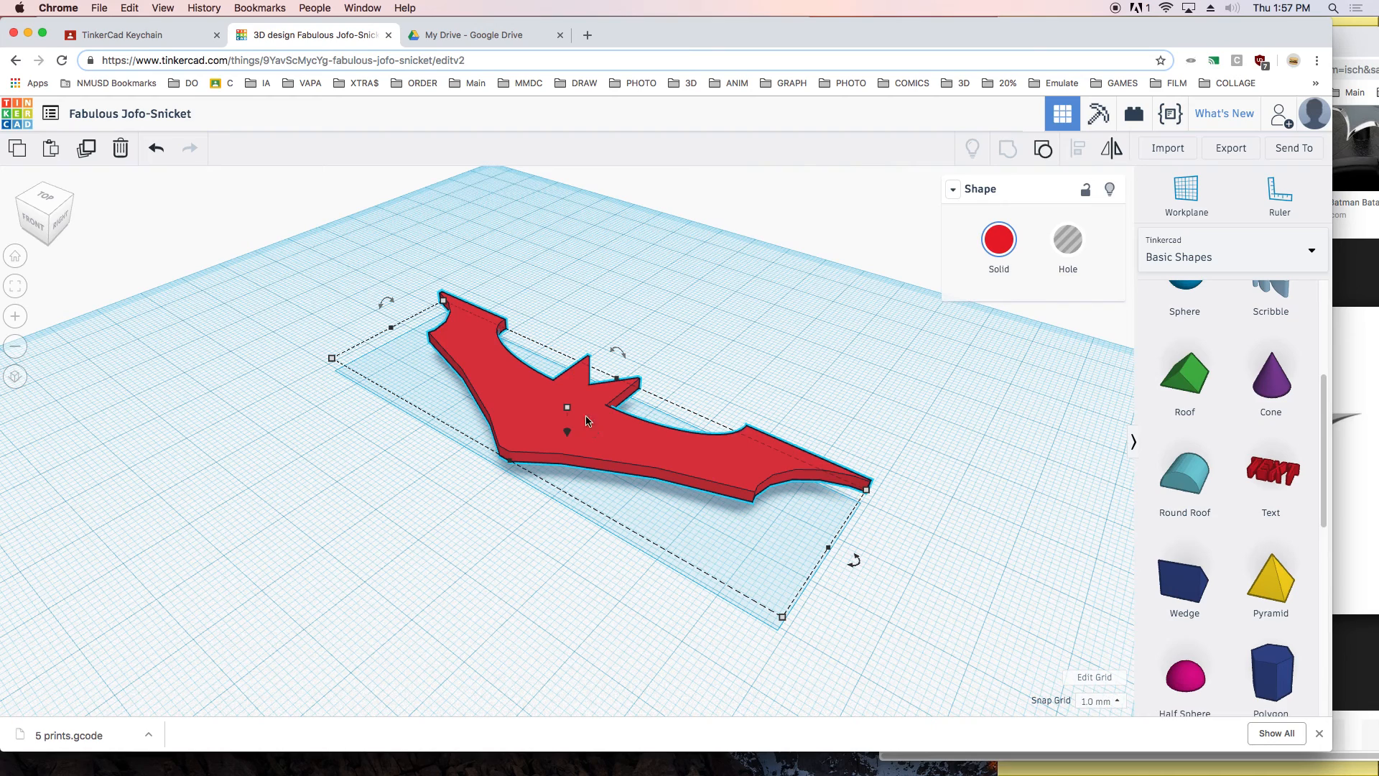
left_click(248, 305)
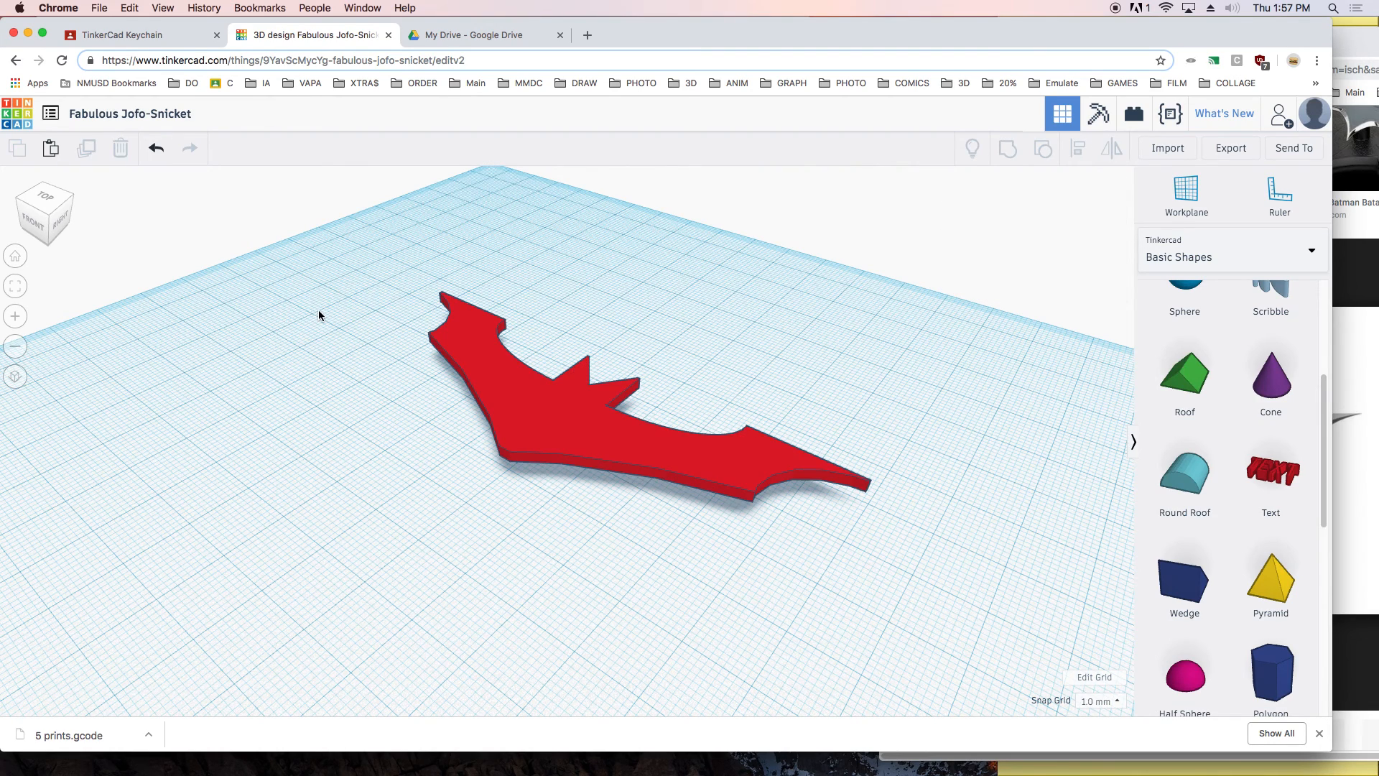